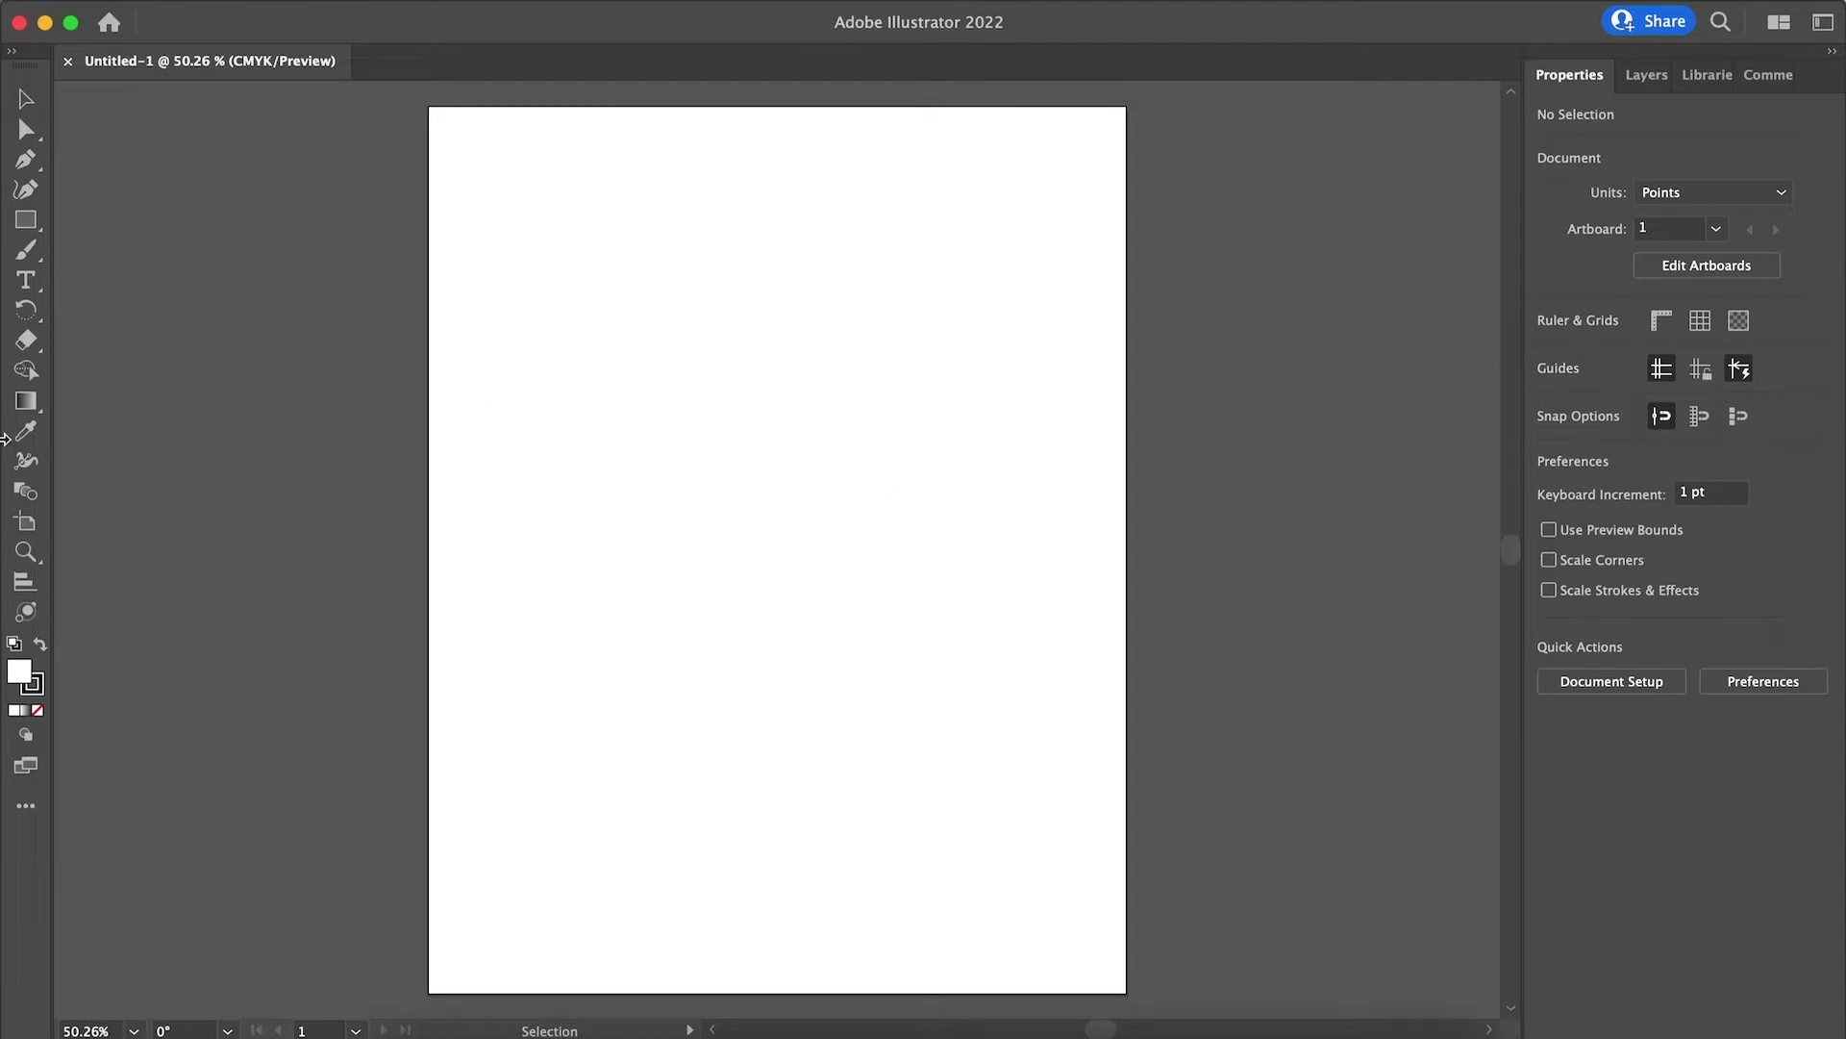
Step: With the Curvature tool, start the spiral's first tight loop around the artboard's centre
left_click(29, 190)
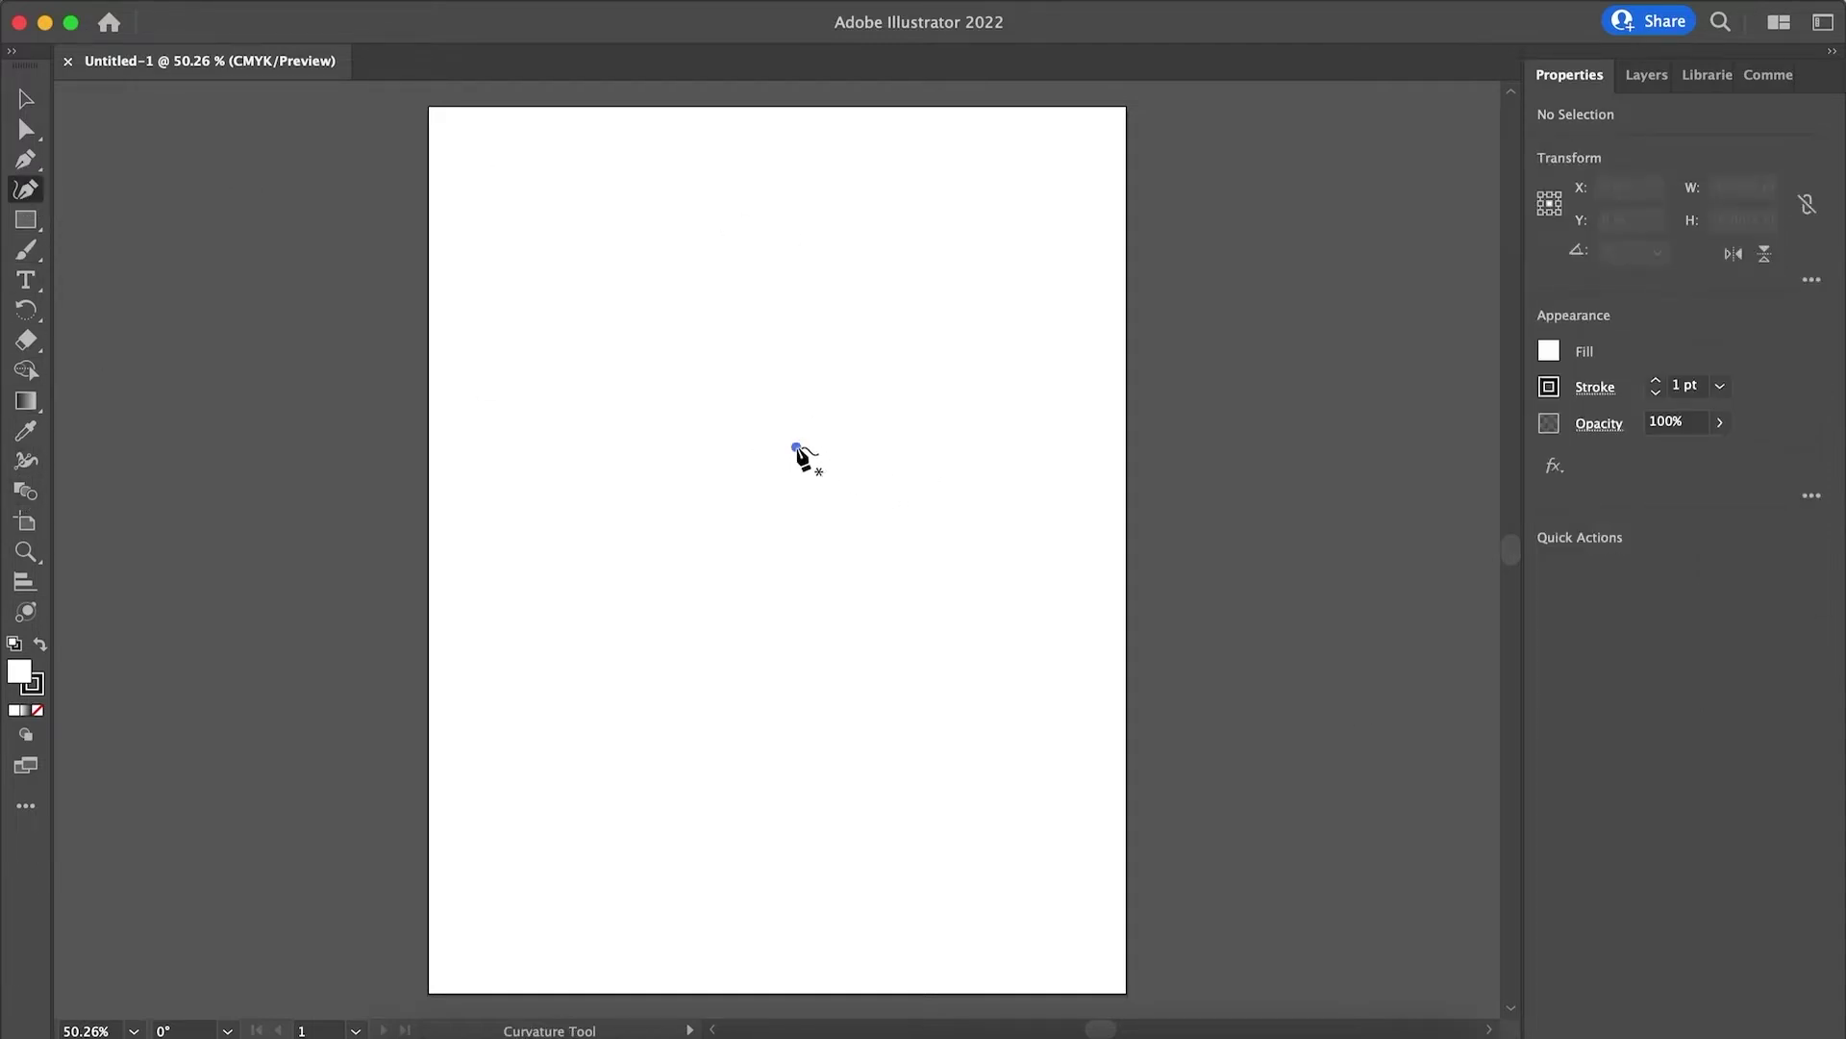
left_click(796, 447)
left_click(824, 413)
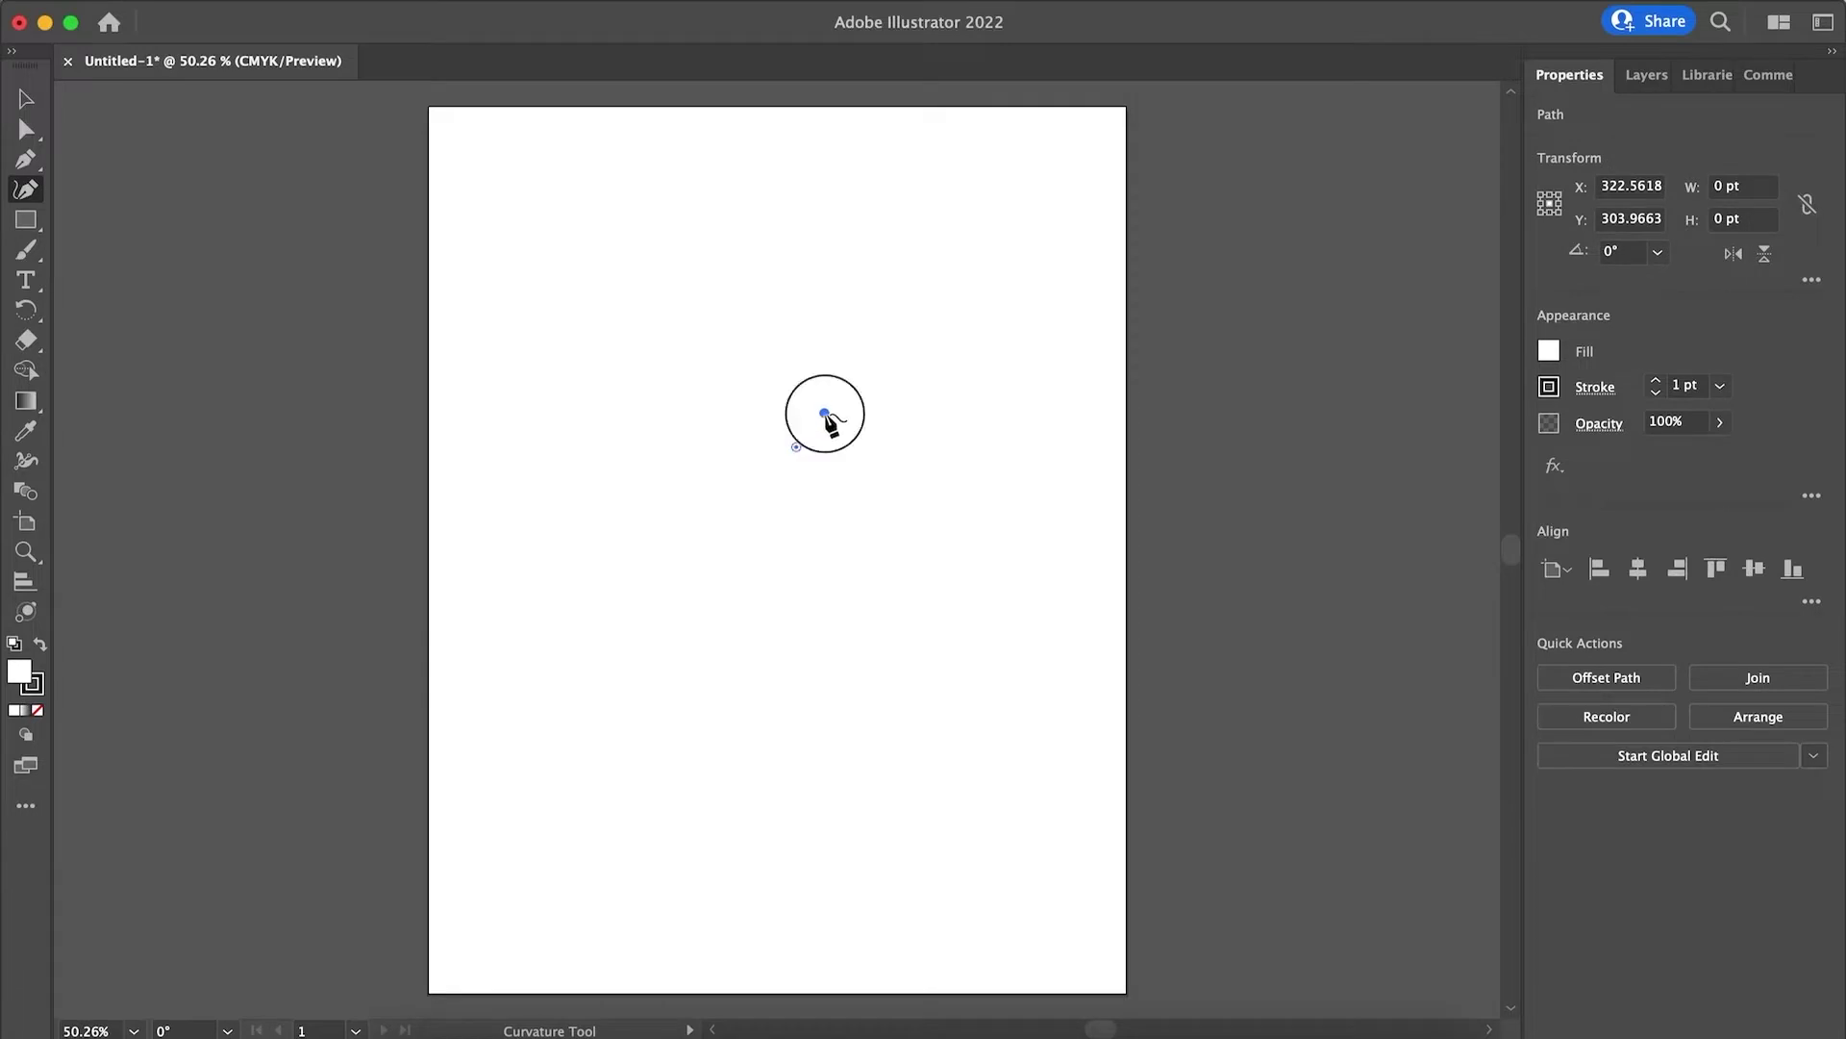
left_click(803, 361)
left_click(736, 384)
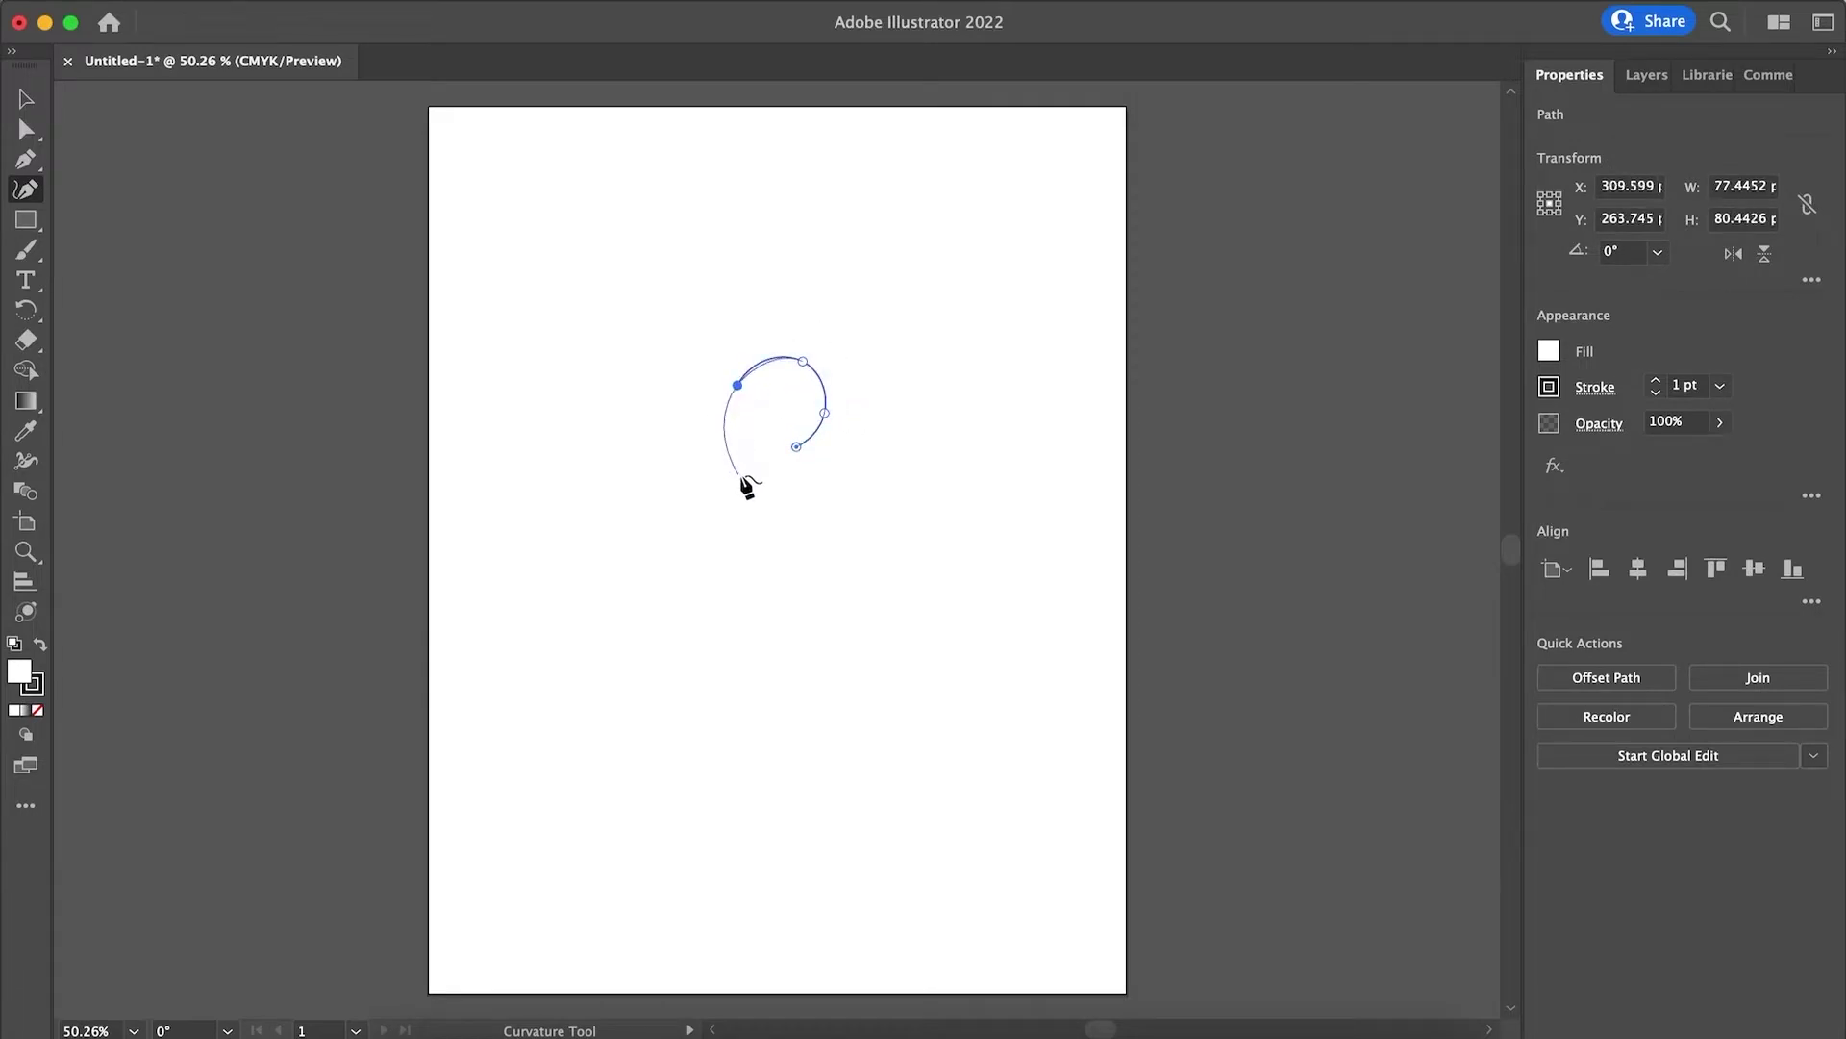
left_click(742, 473)
left_click(846, 505)
Step: Extend the spiral outward into a second, wider loop around the right side
left_click(910, 402)
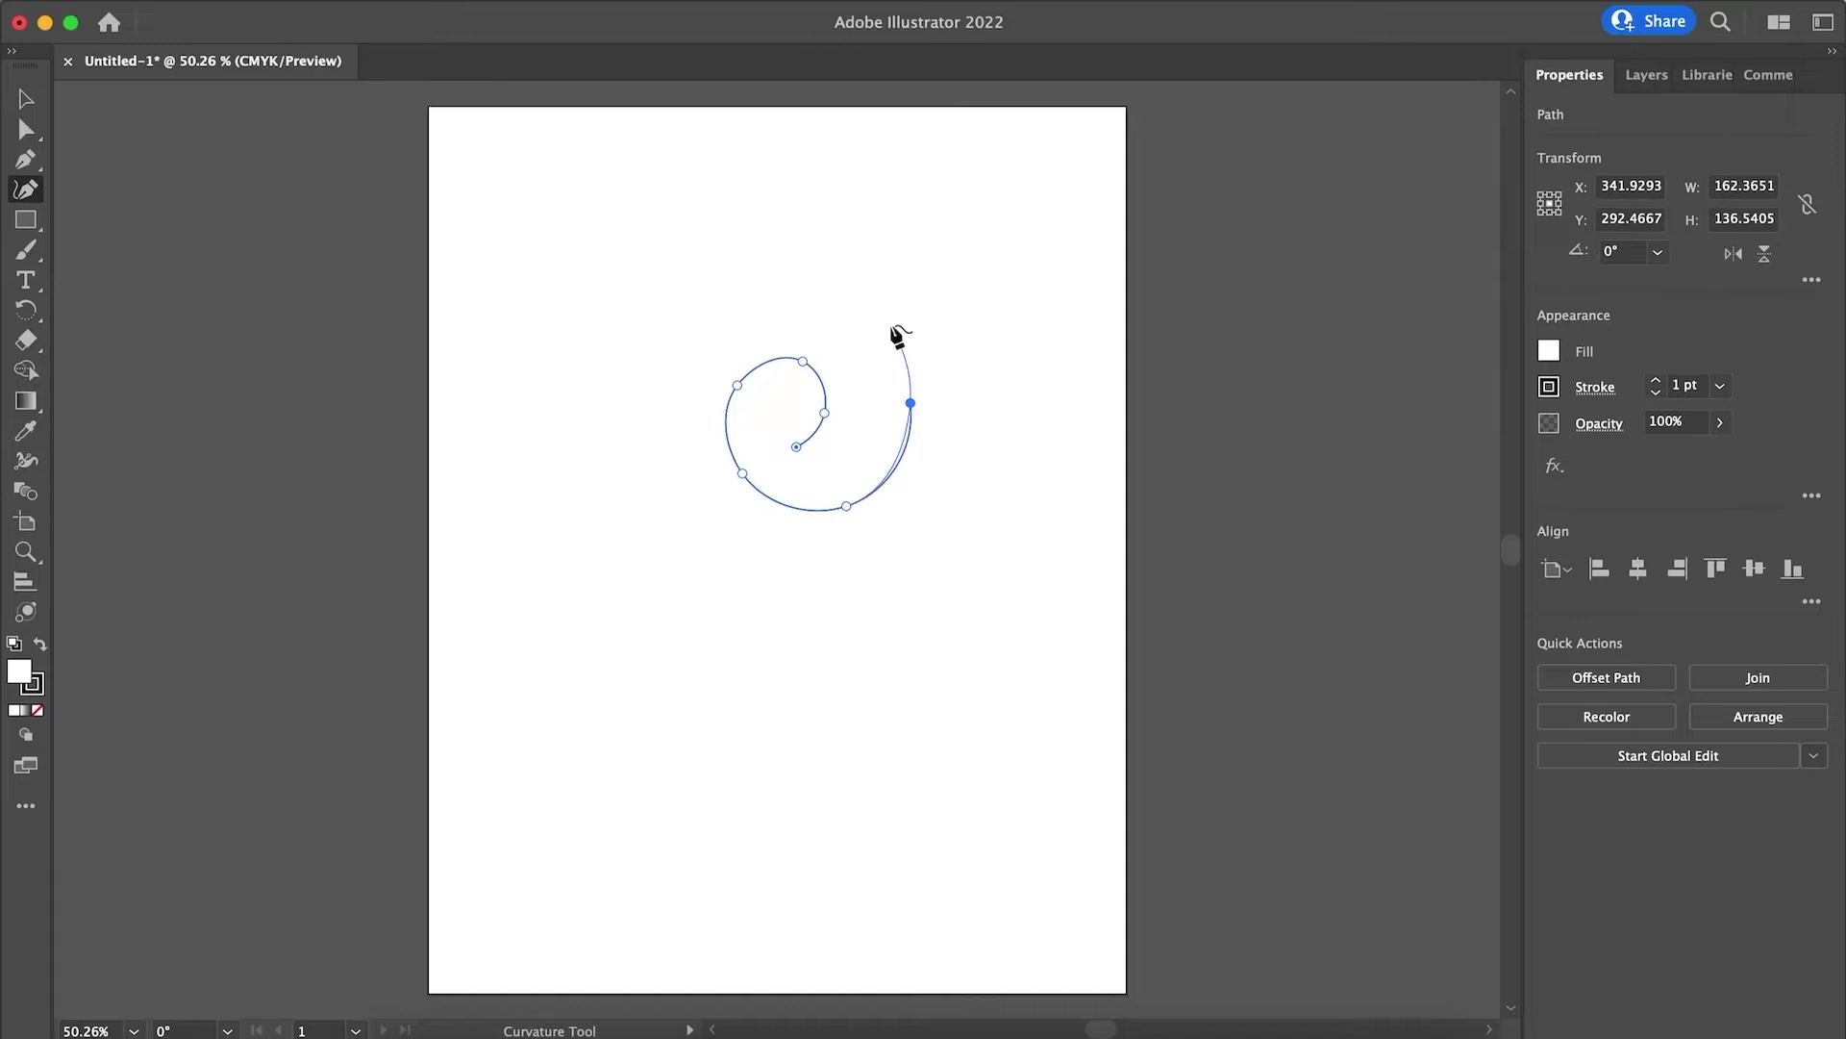
left_click(882, 315)
left_click(785, 280)
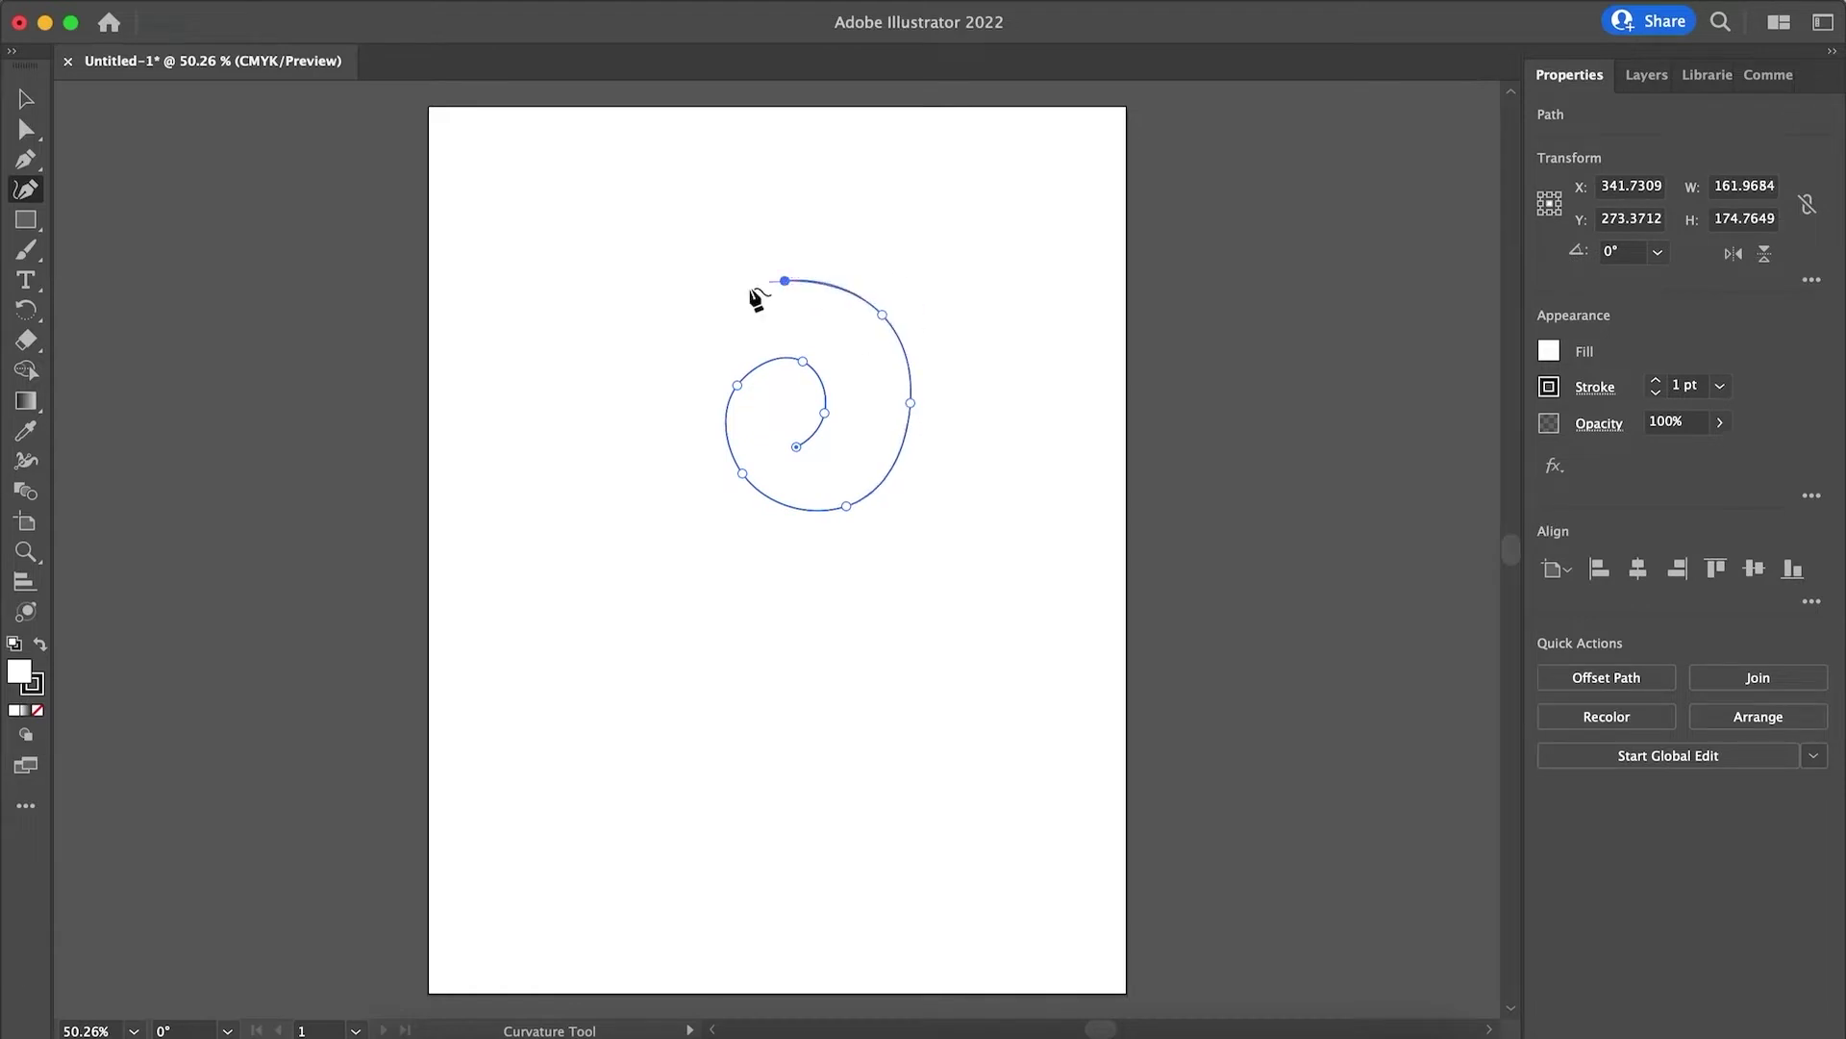
left_click(659, 342)
left_click(651, 515)
left_click(787, 625)
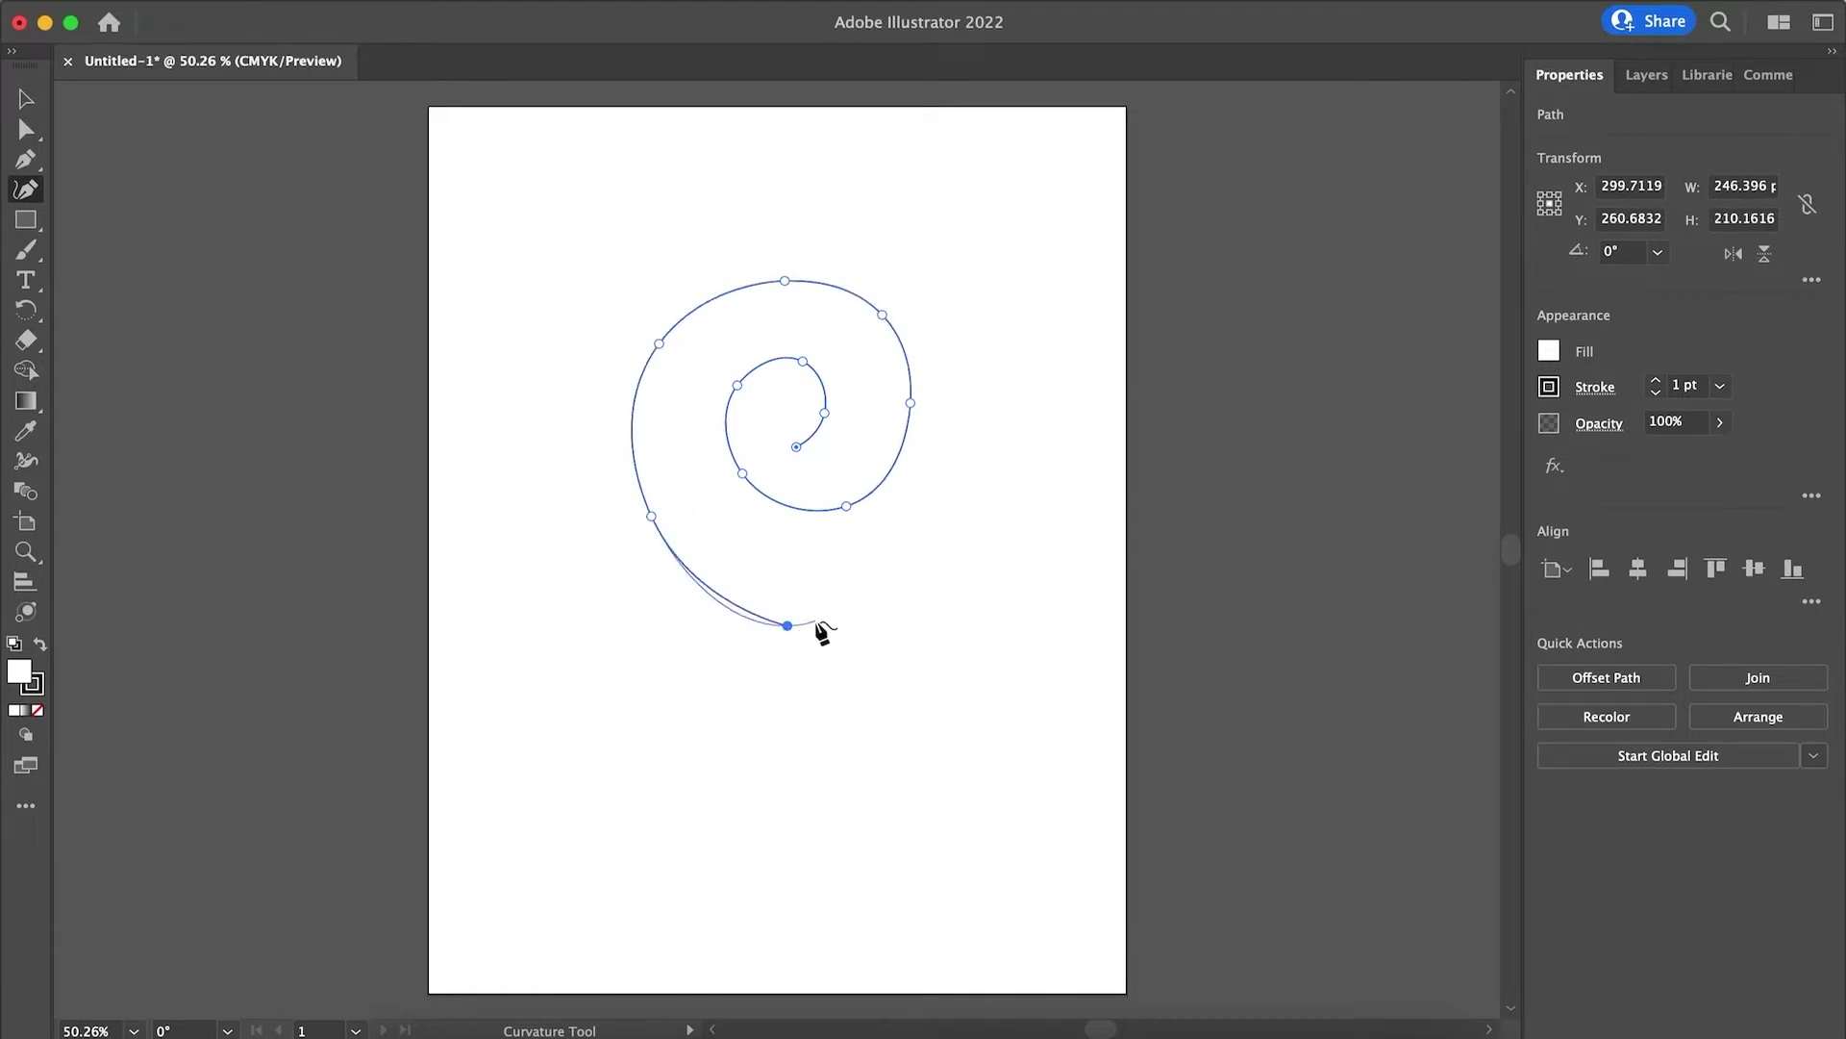
left_click(965, 570)
left_click(998, 401)
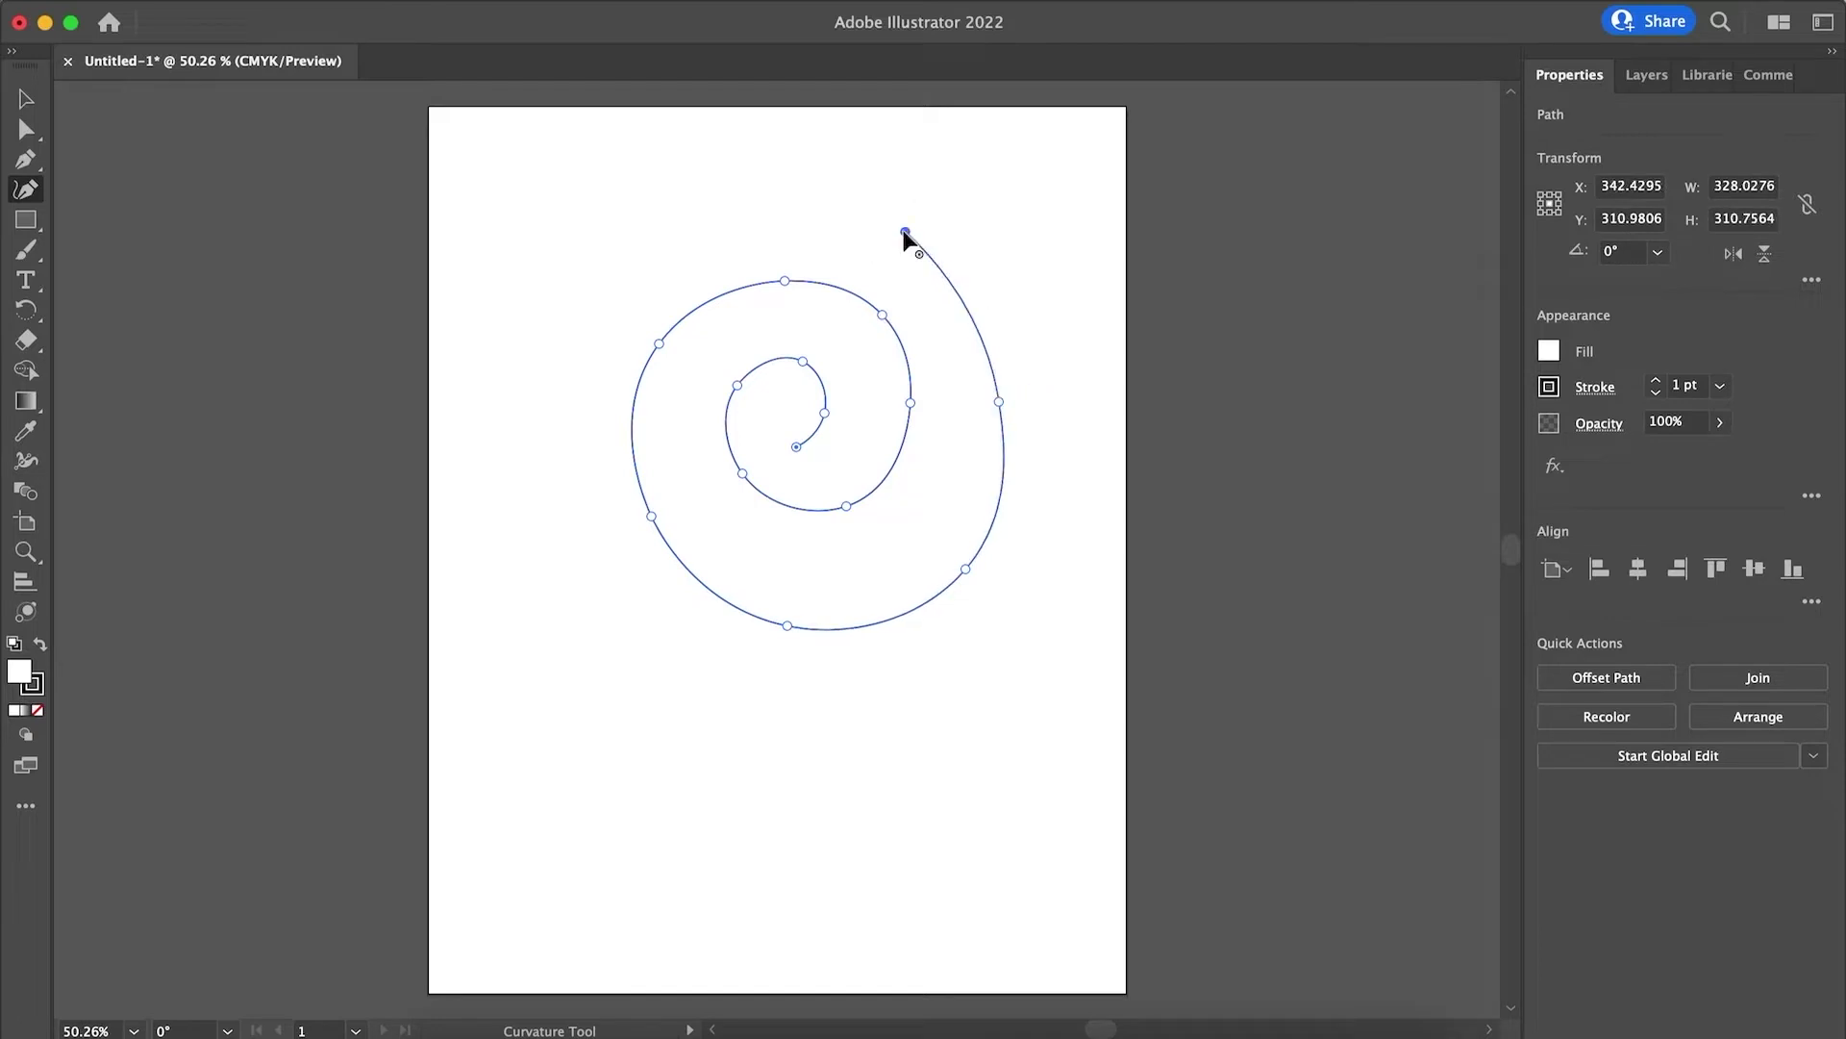
Step: Wind the outer loop across the top and bottom, ending it rising at the lower right
left_click(905, 232)
left_click(694, 211)
left_click(531, 415)
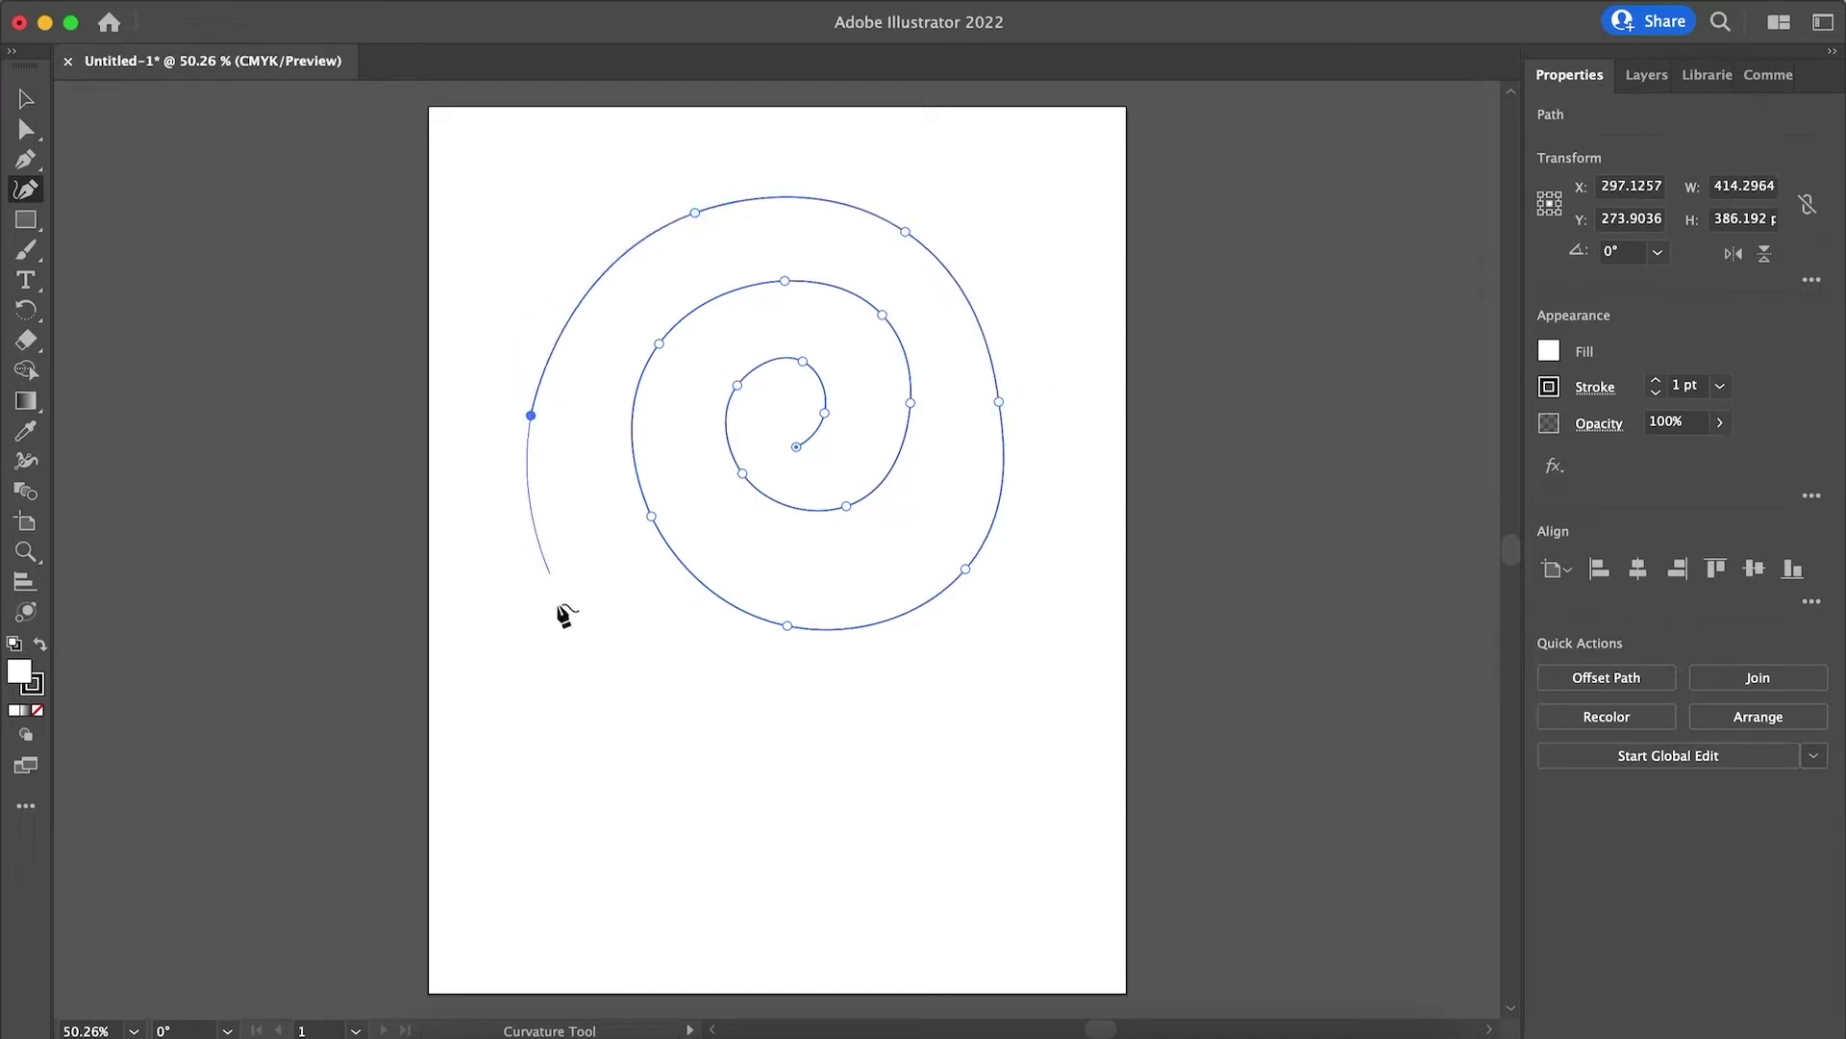
left_click(591, 664)
left_click(825, 772)
left_click(969, 720)
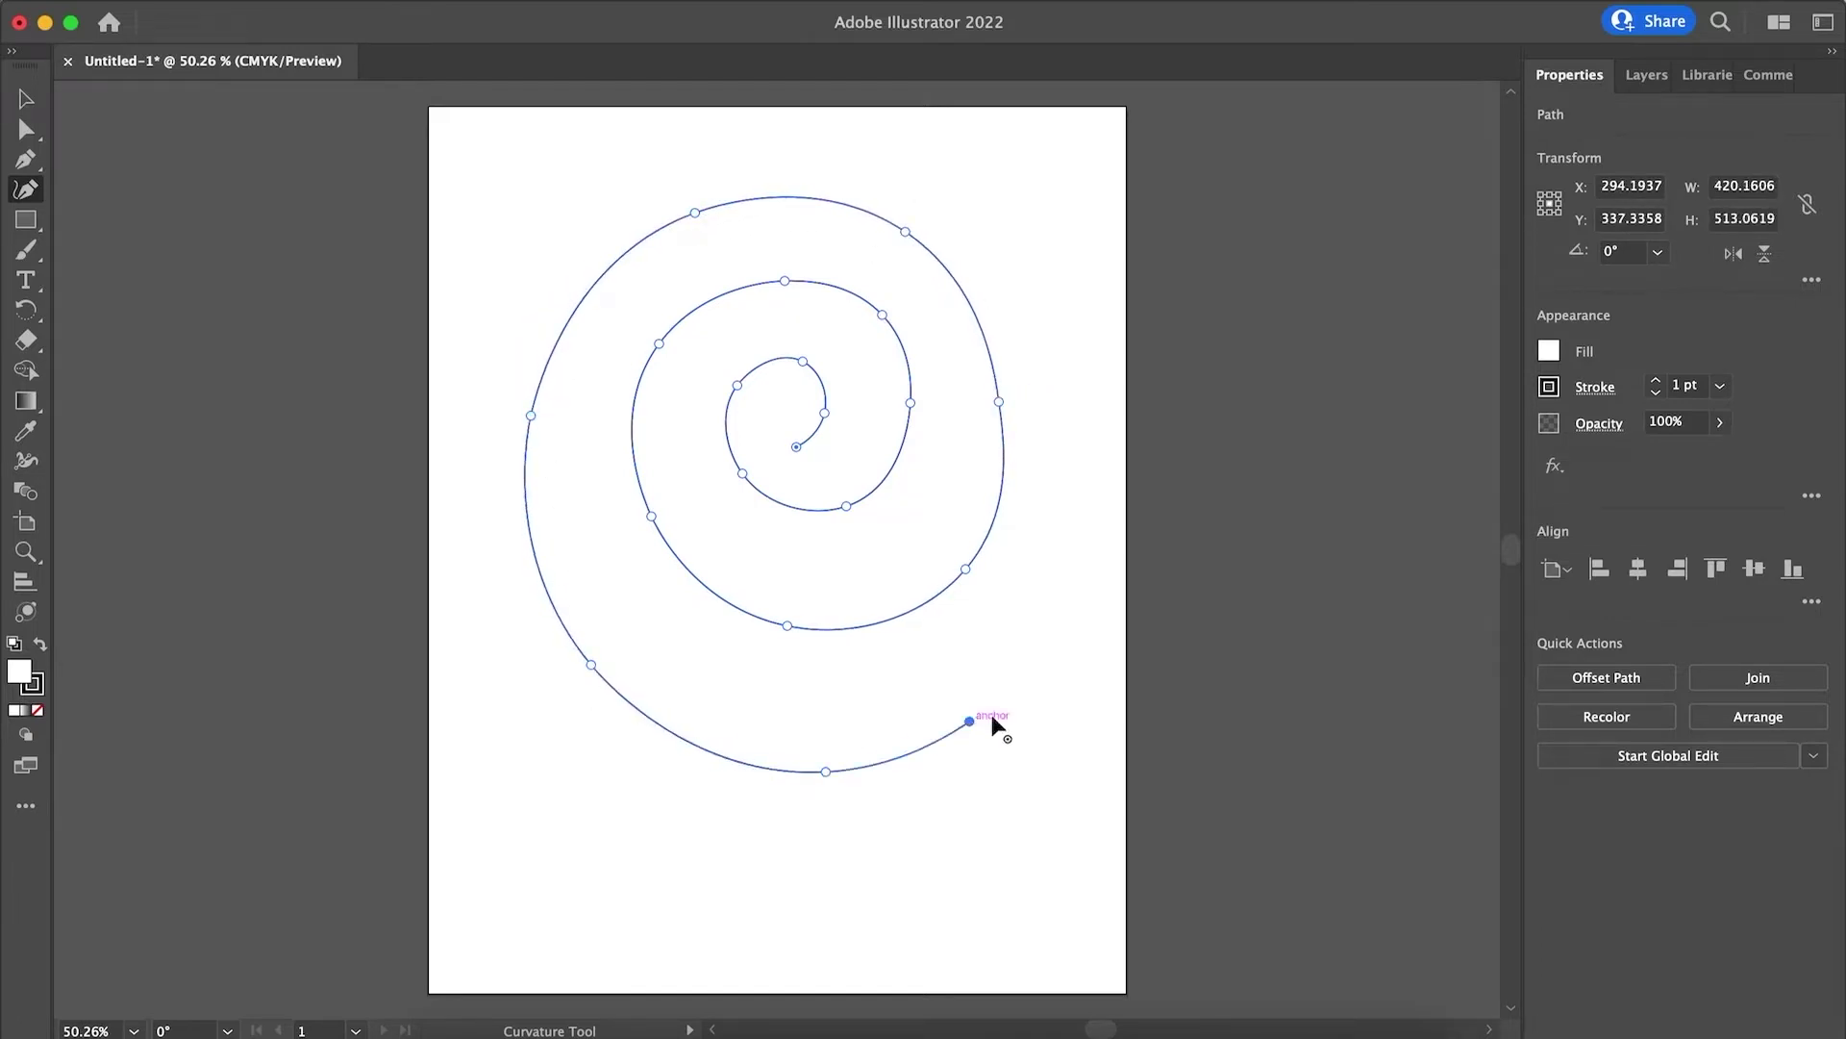
left_click(1069, 576)
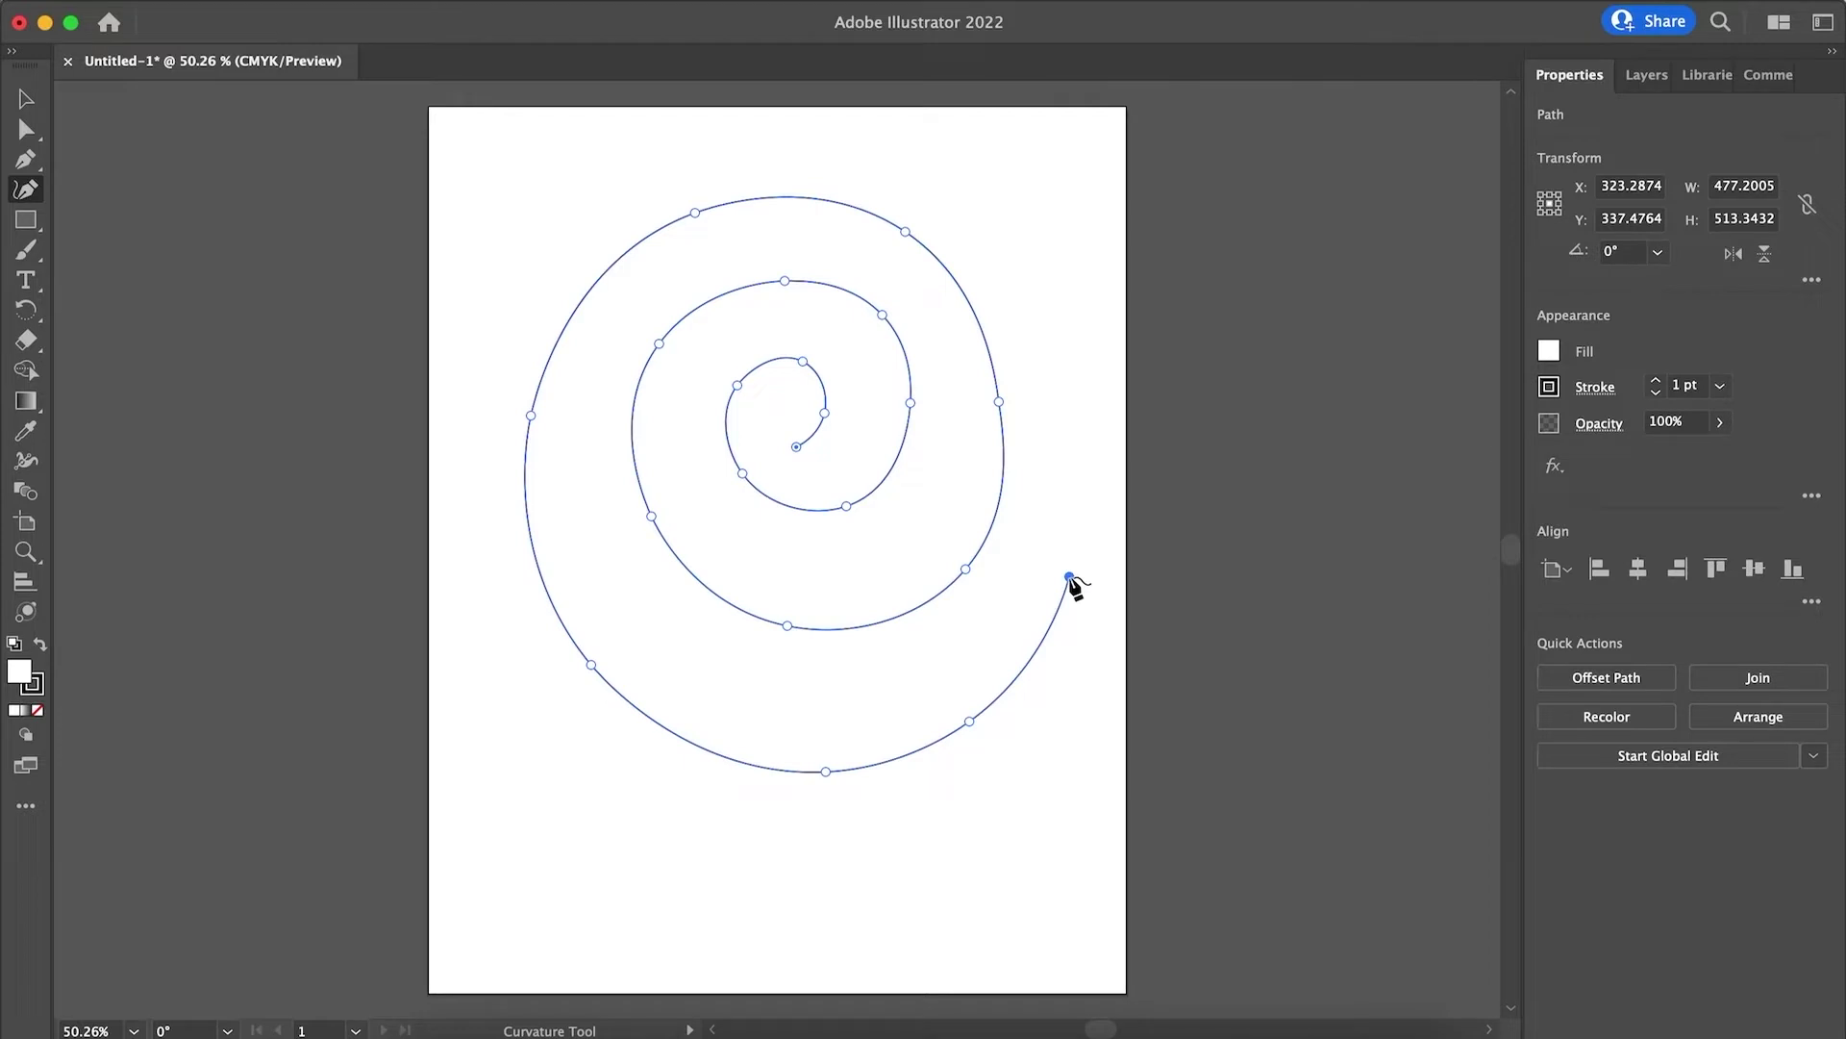
Step: Deselect the spiral, then use the Width tool to widen its inner end to 17.645 pt
key("v")
left_click(1243, 500)
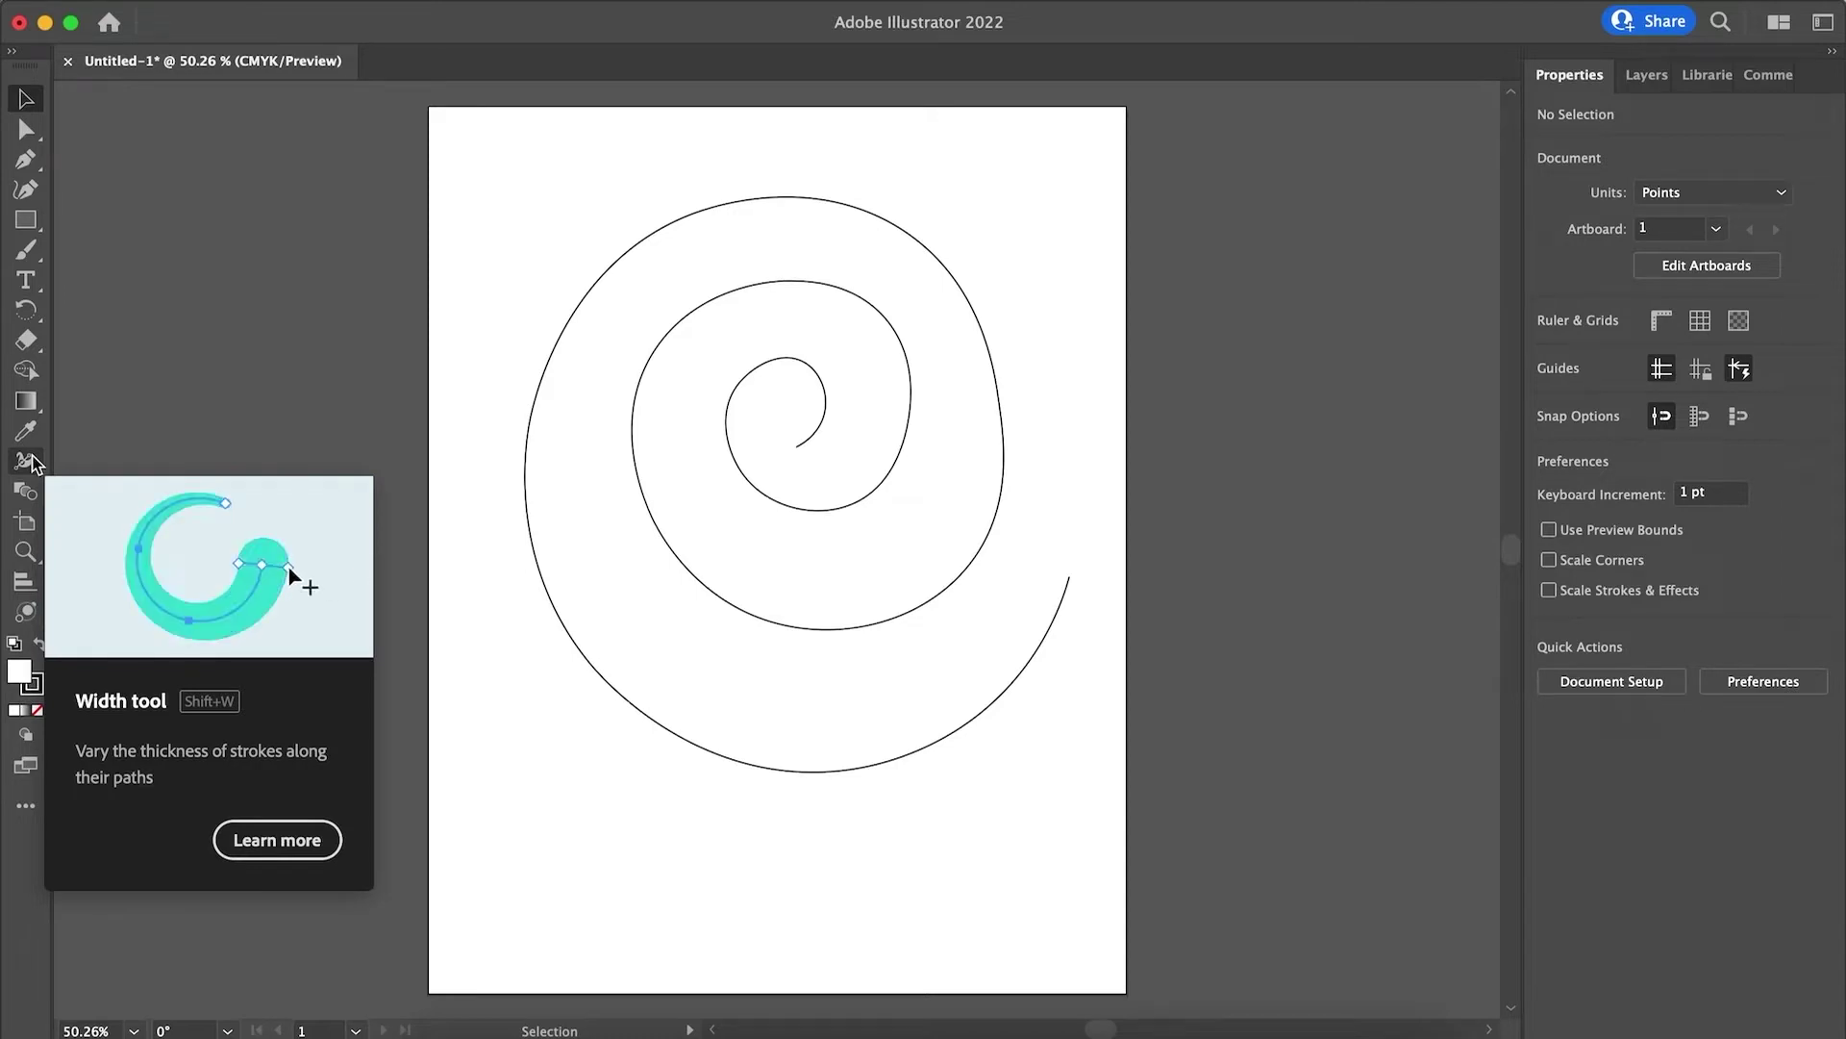
left_click(27, 462)
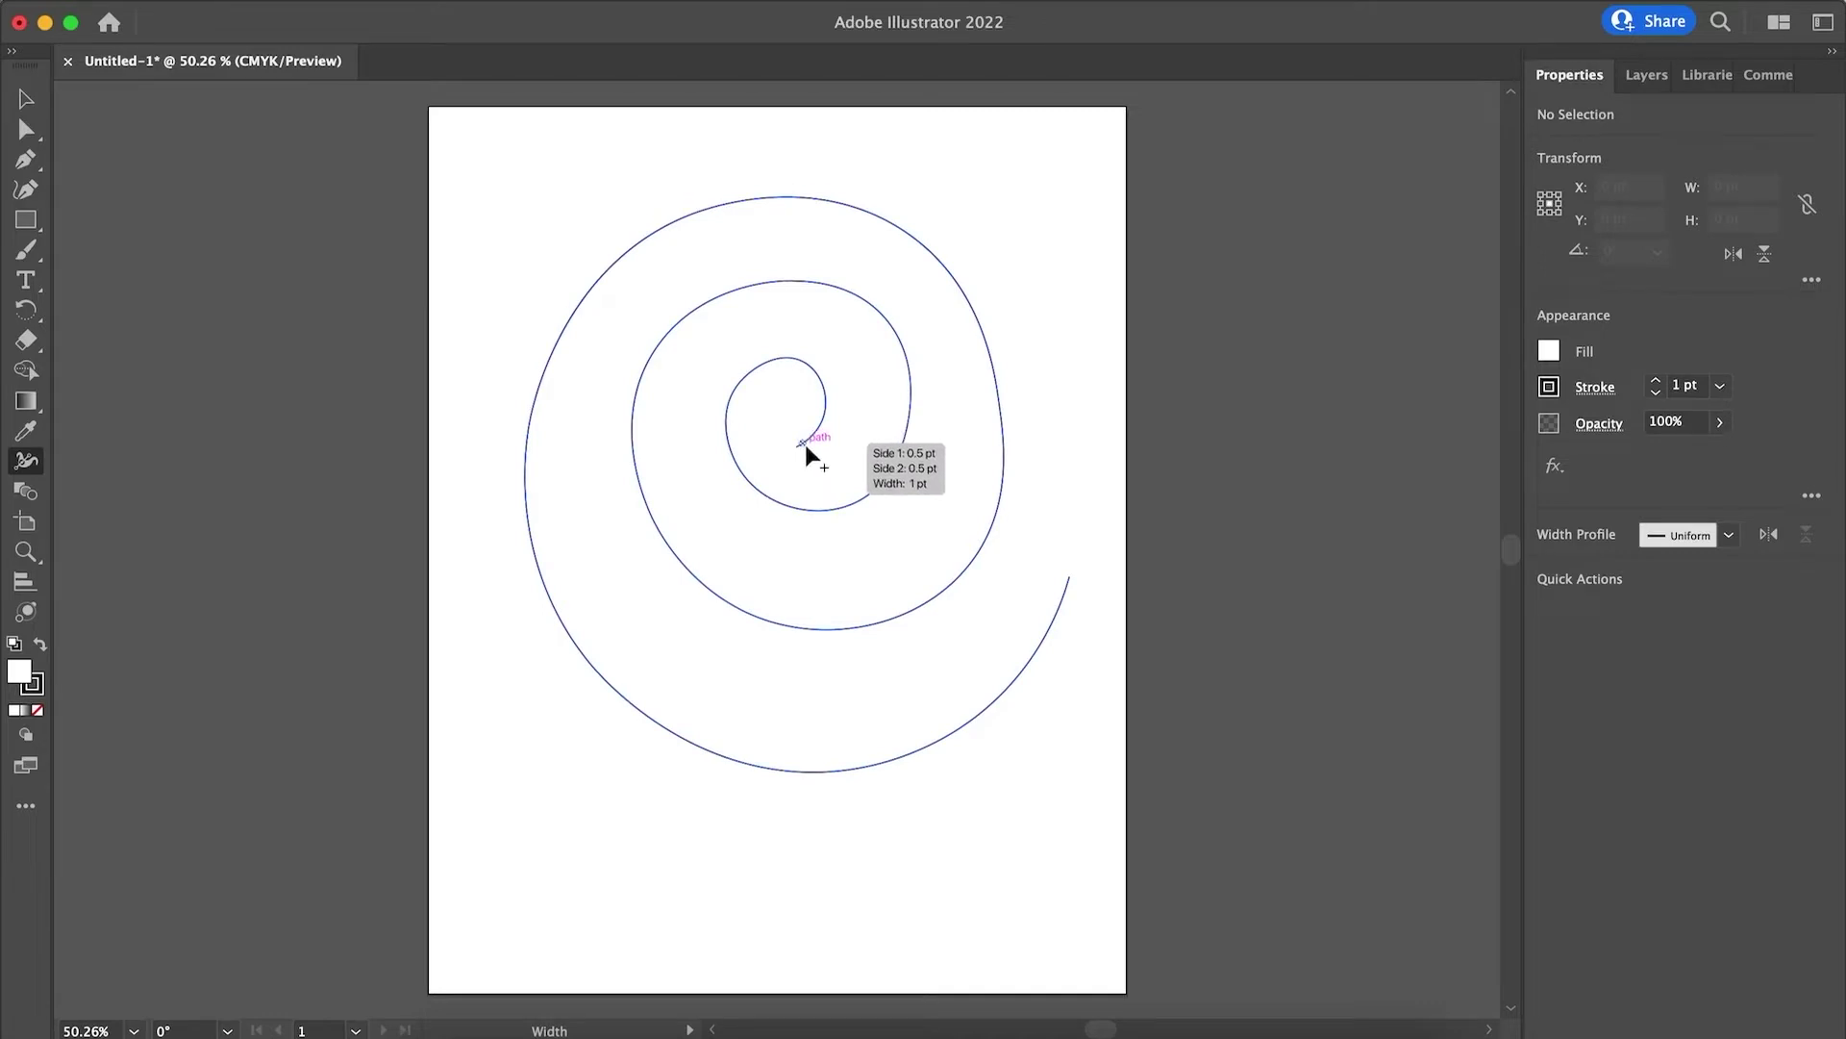
scroll(802, 442, "up", 5)
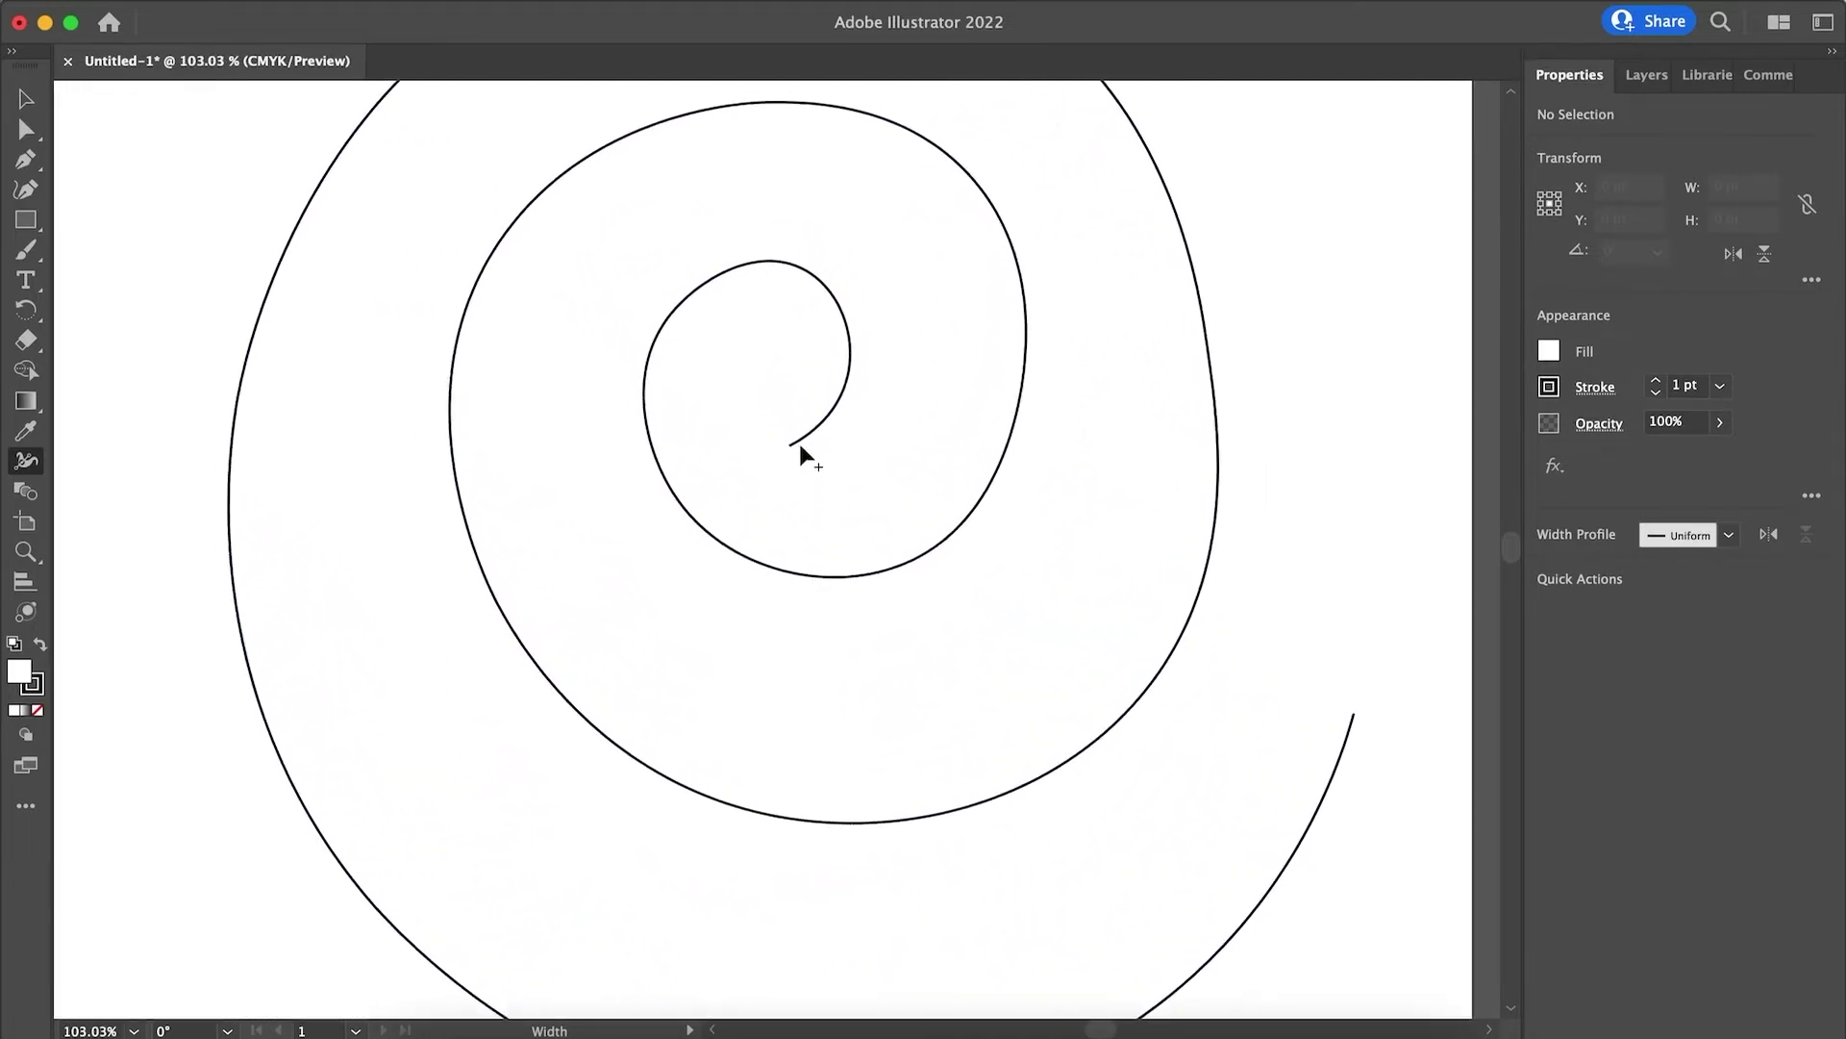
left_click_drag(788, 441, 803, 463)
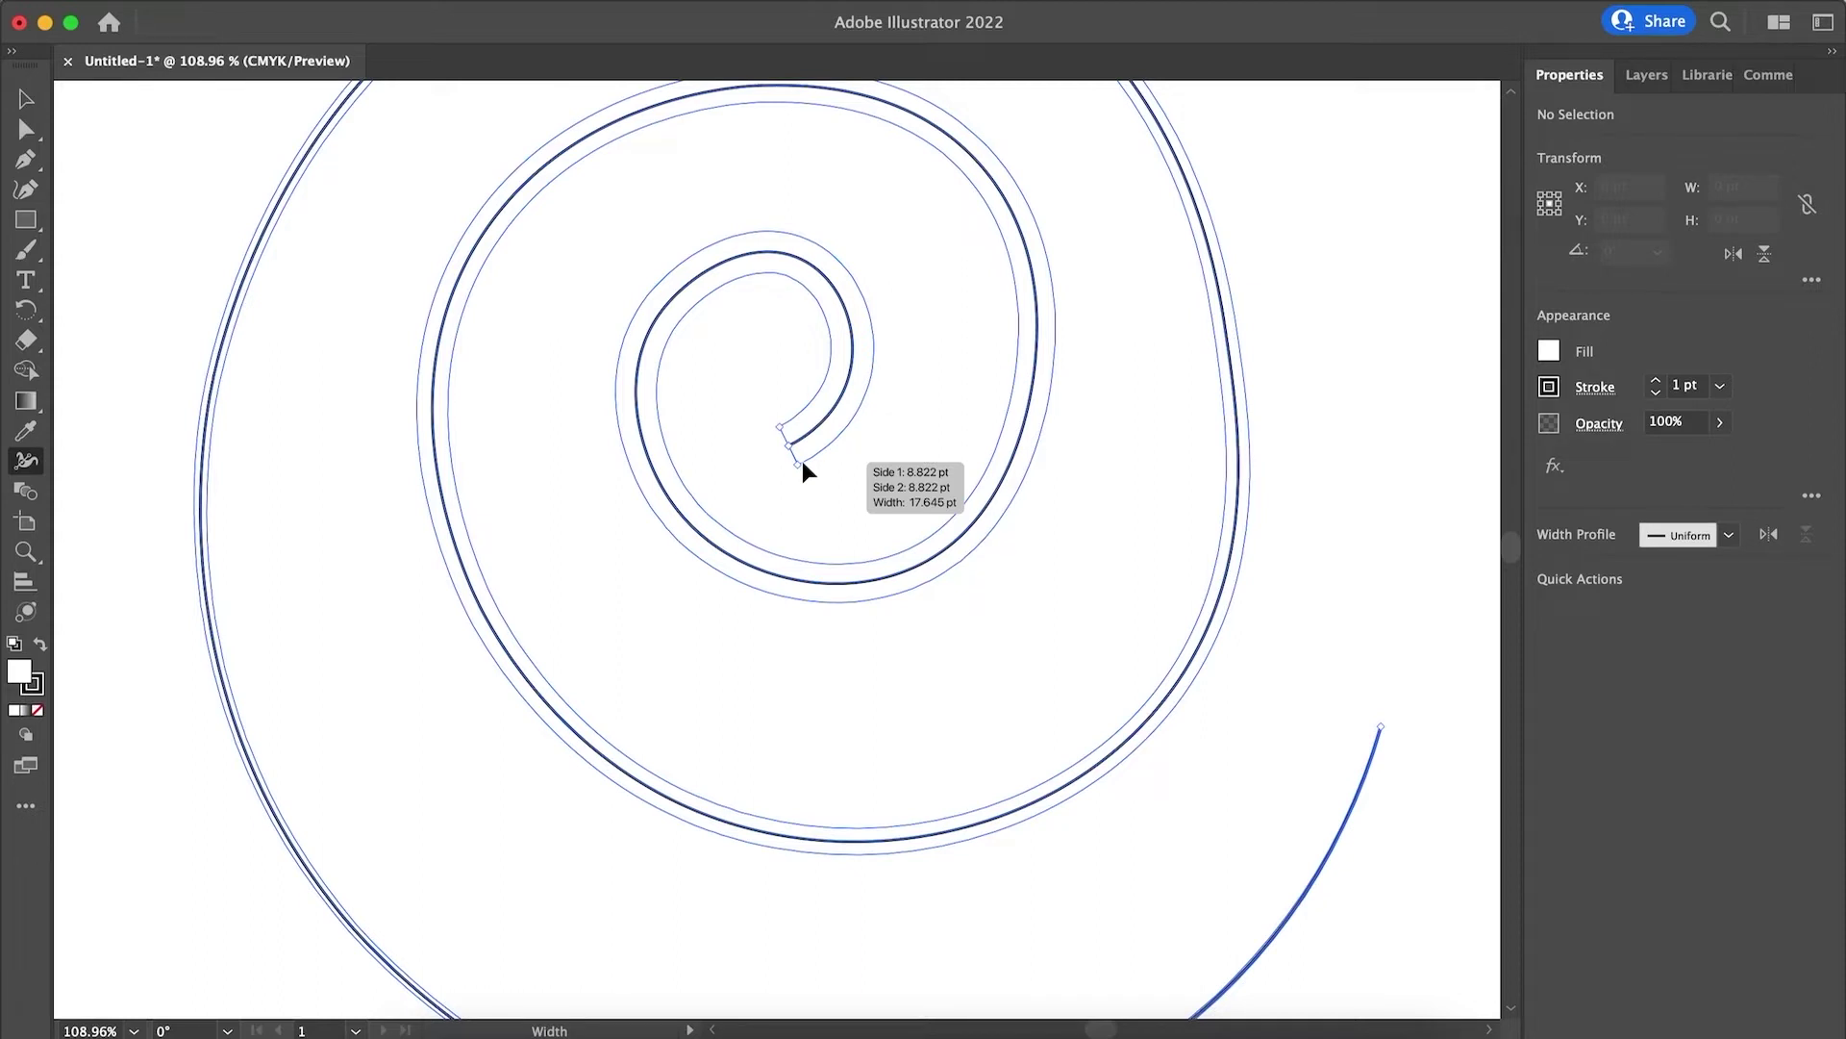
Step: Finish widening the spiral's inner end, fit the artboard in view and fine-tune that width
left_click_drag(802, 460, 802, 459)
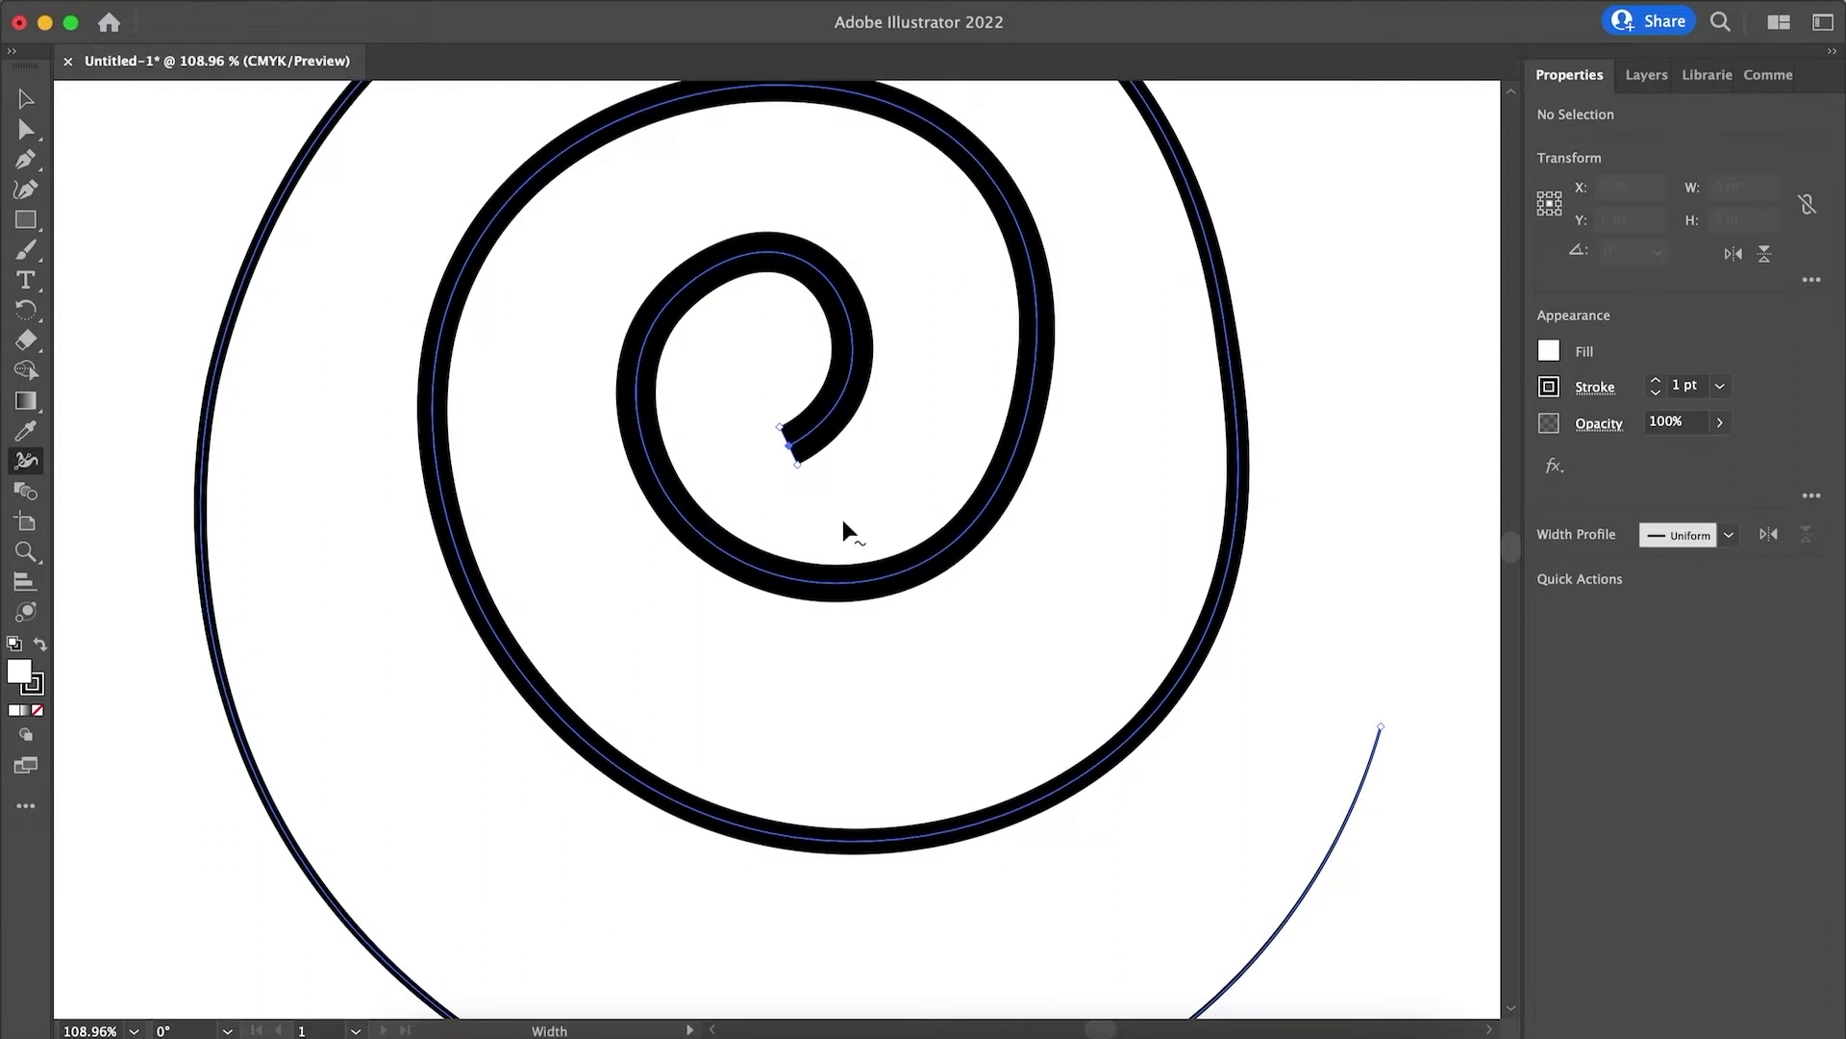
key("super+0")
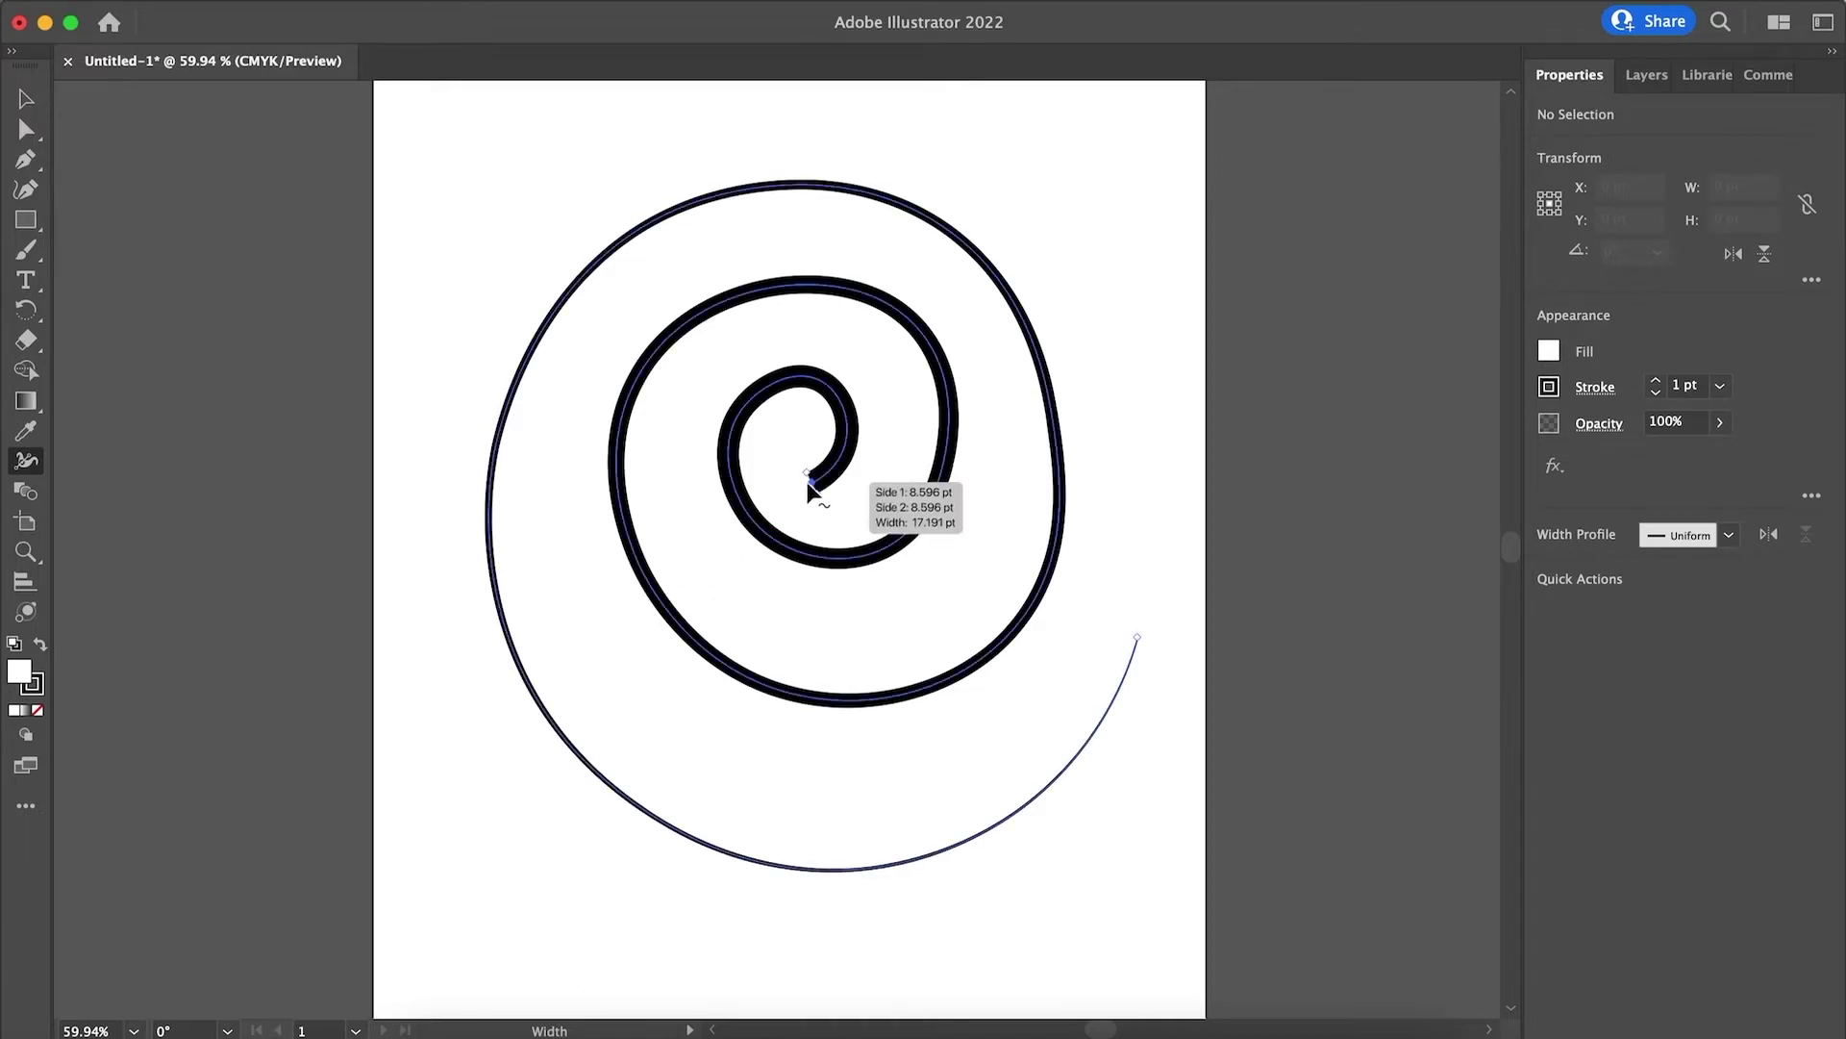
mouse_move(805, 482)
left_mouse_down()
mouse_move(791, 390)
mouse_move(799, 495)
left_mouse_up()
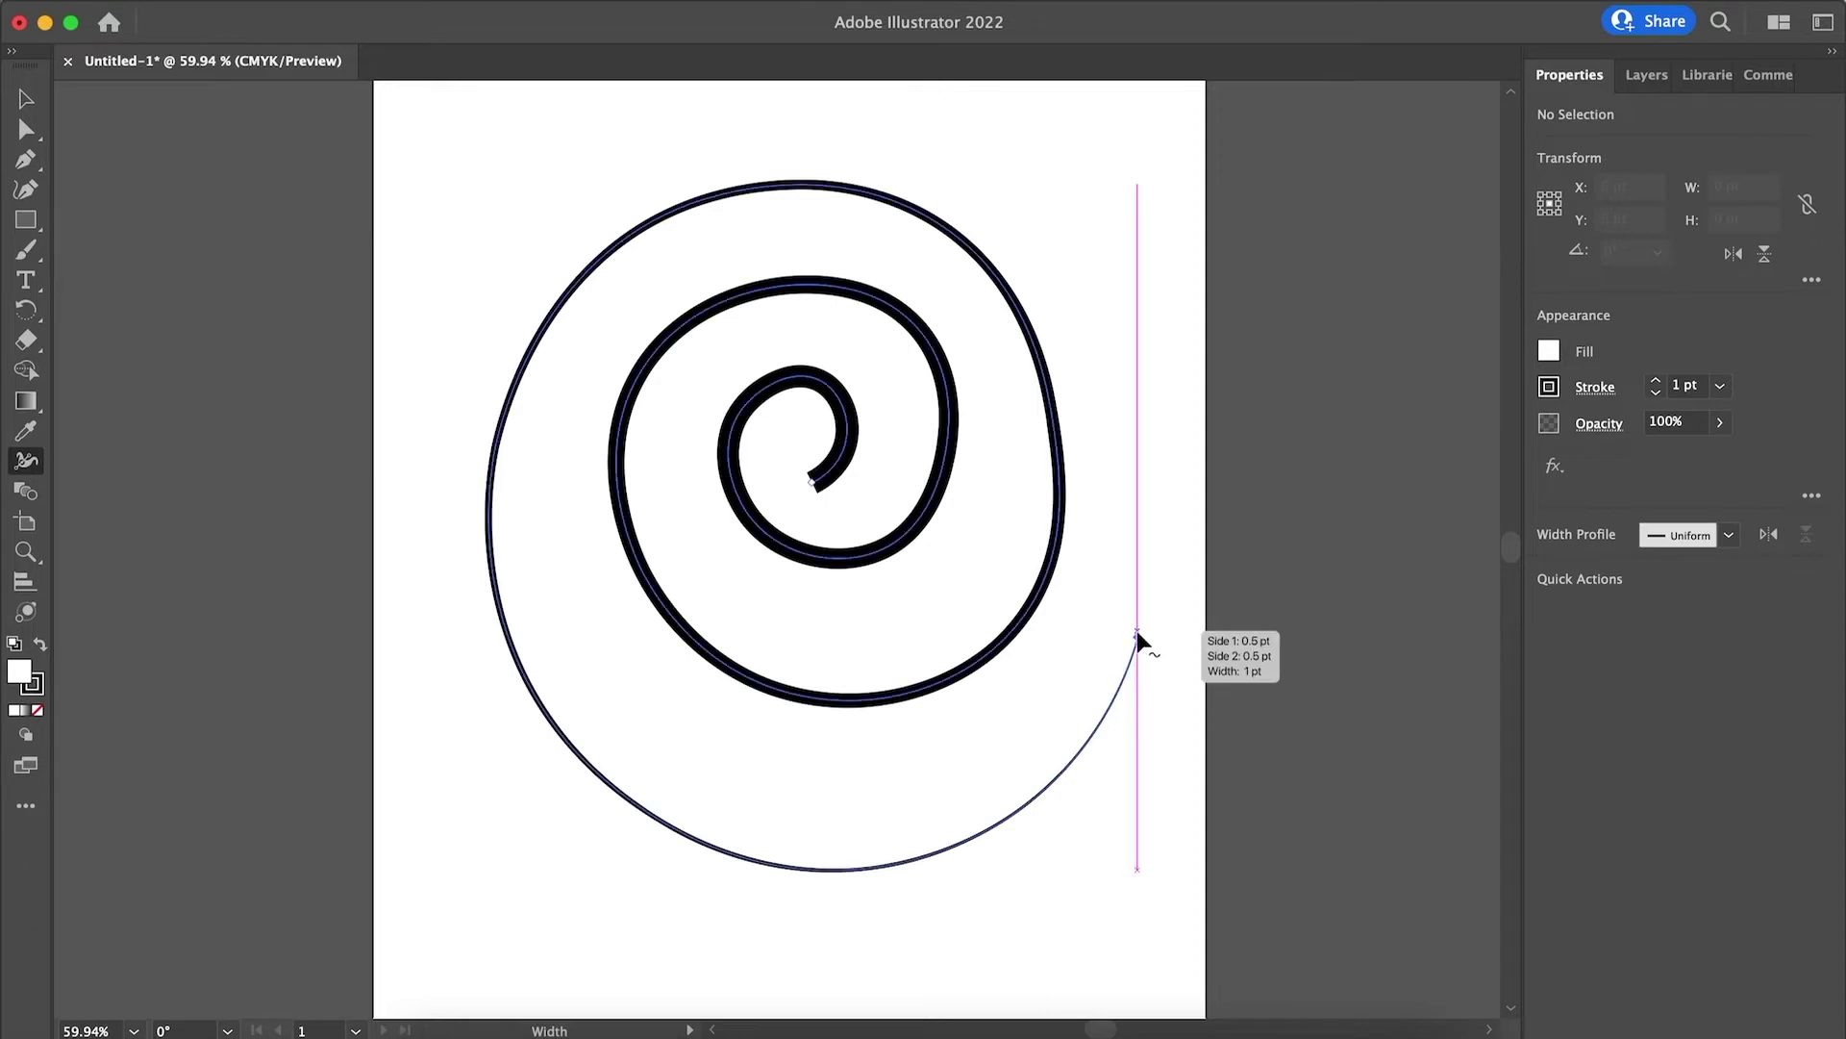
Step: Broaden the spiral's outer end and pinch the middle loop to 1.872 pt
mouse_move(1137, 635)
left_mouse_down()
mouse_move(1181, 650)
mouse_move(1158, 643)
left_mouse_up()
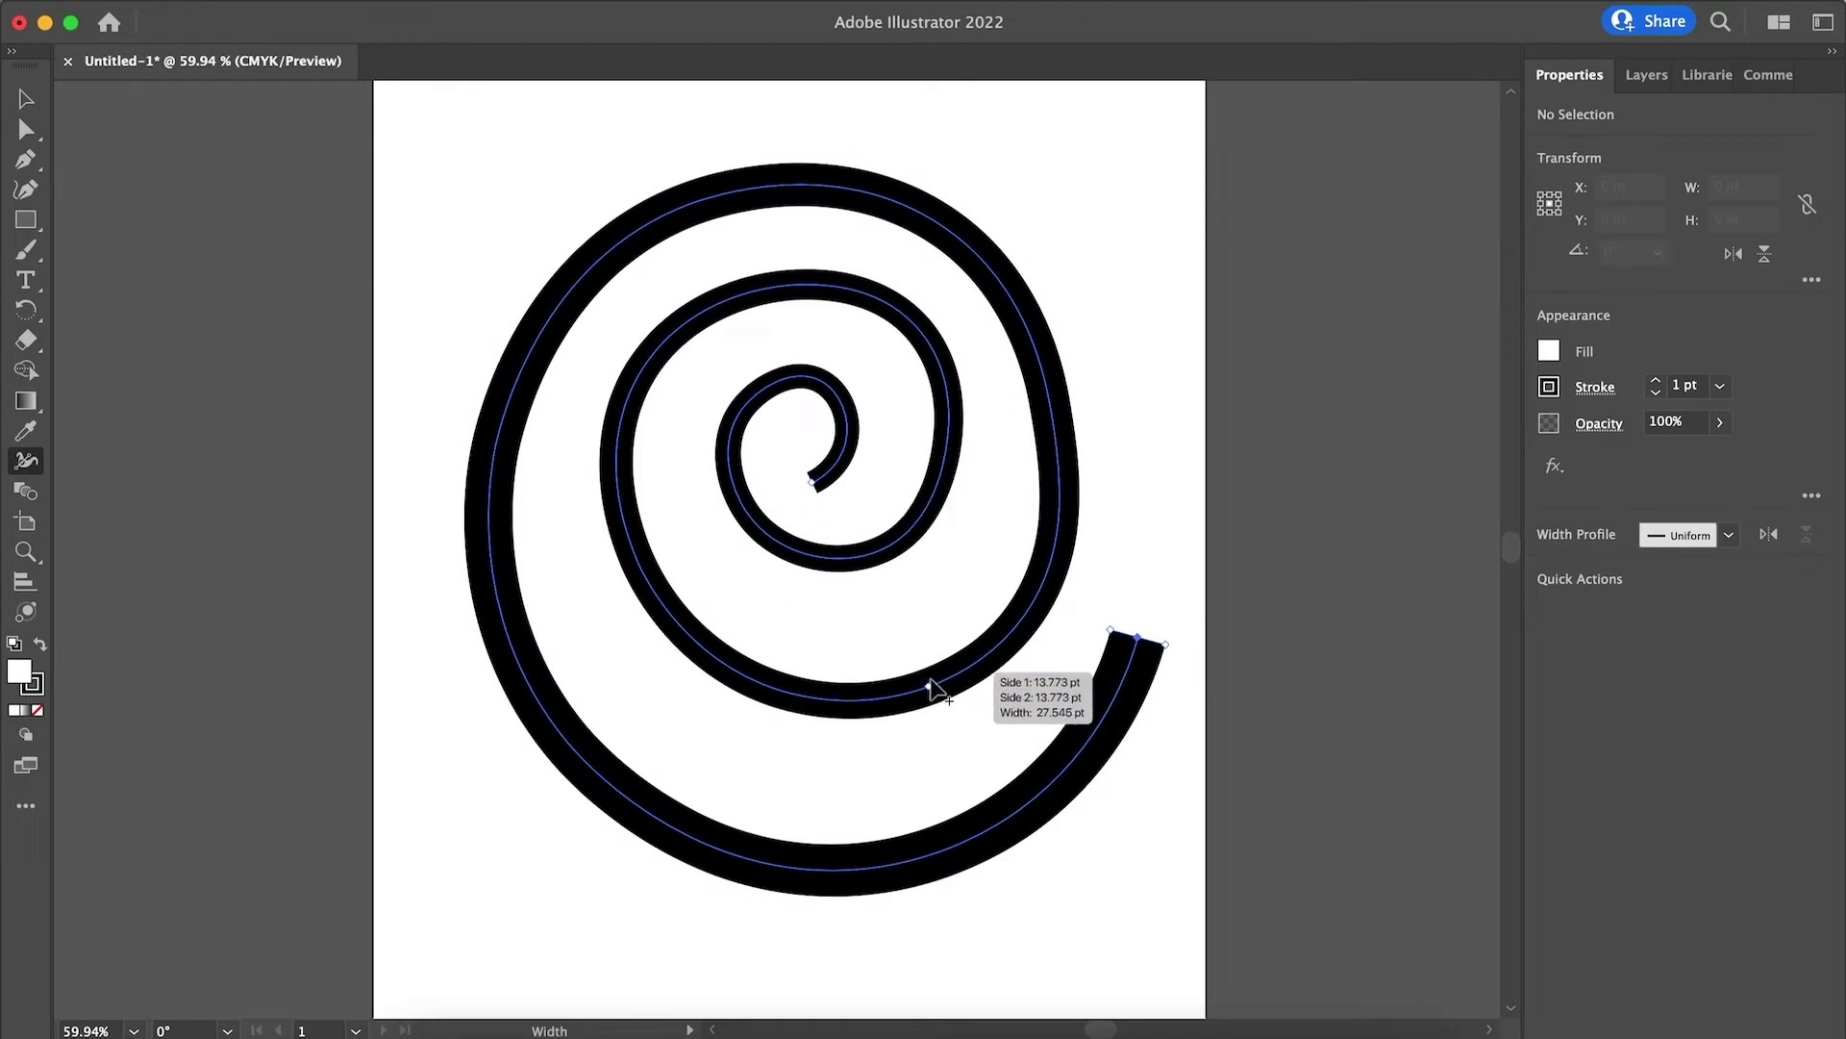
left_click_drag(930, 684, 927, 685)
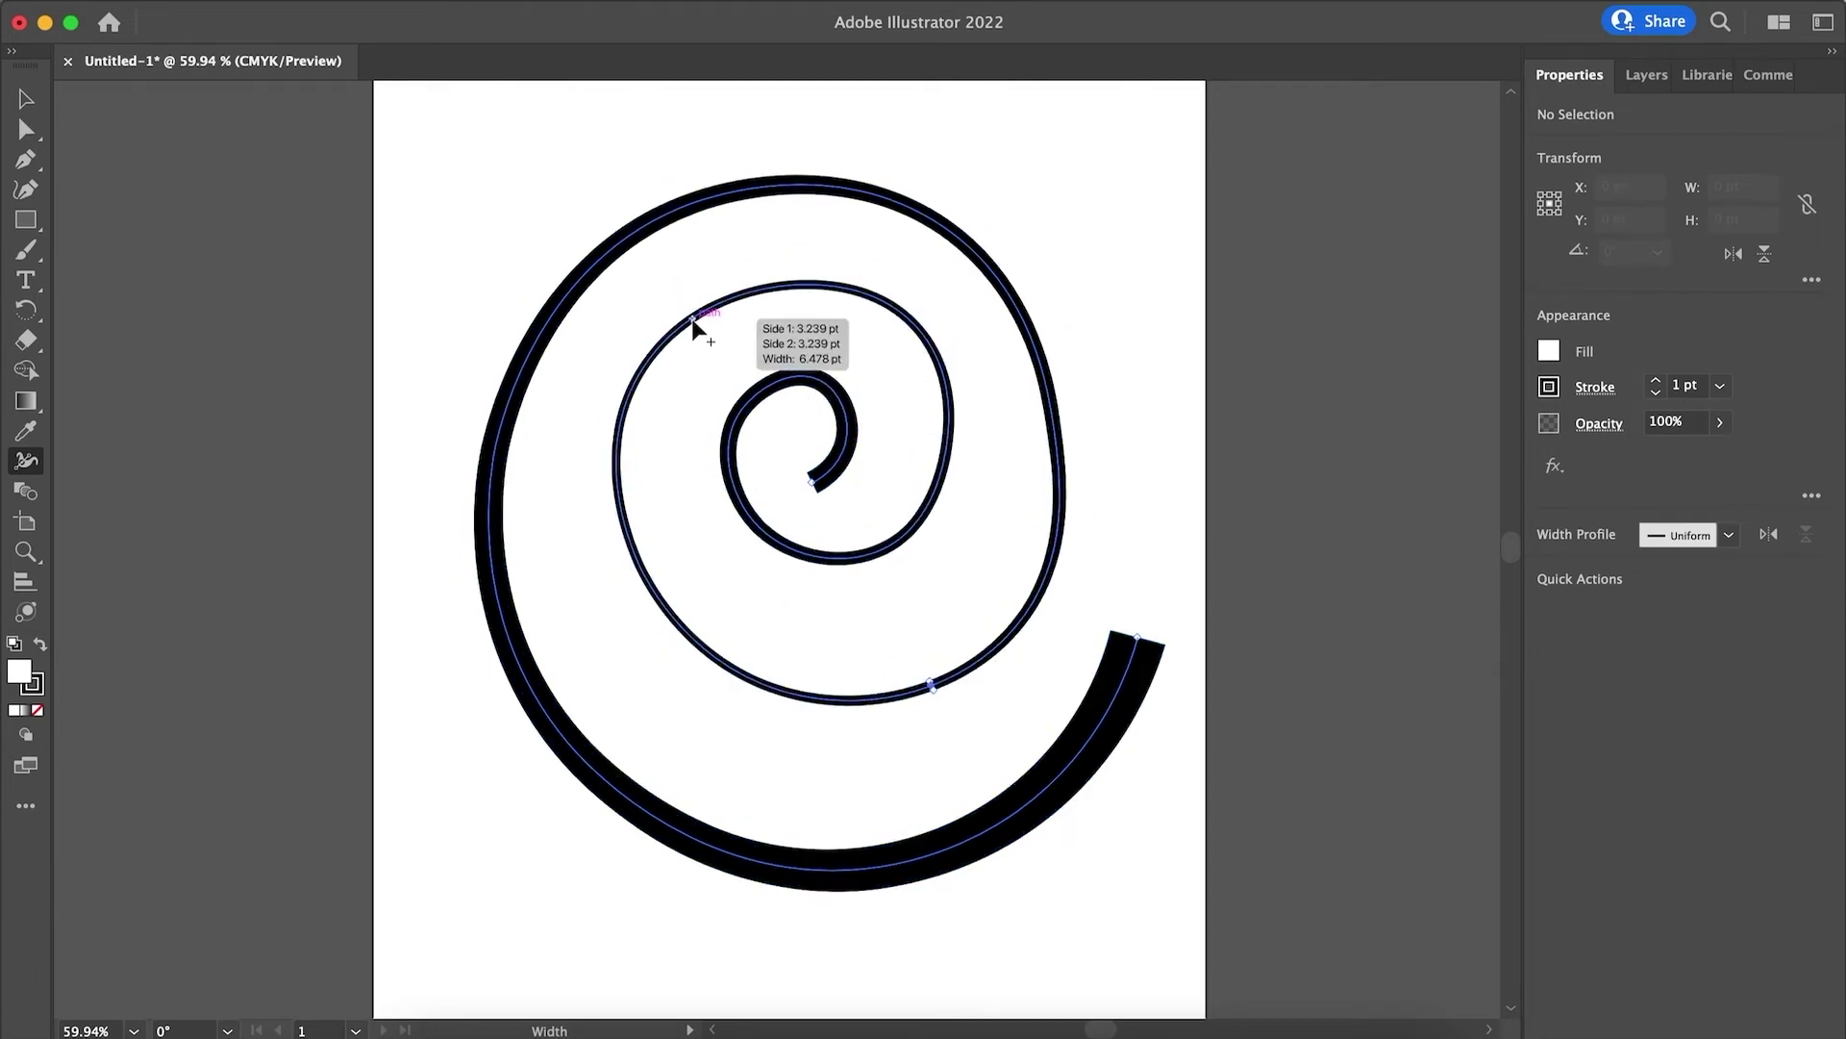
left_click_drag(690, 319, 692, 320)
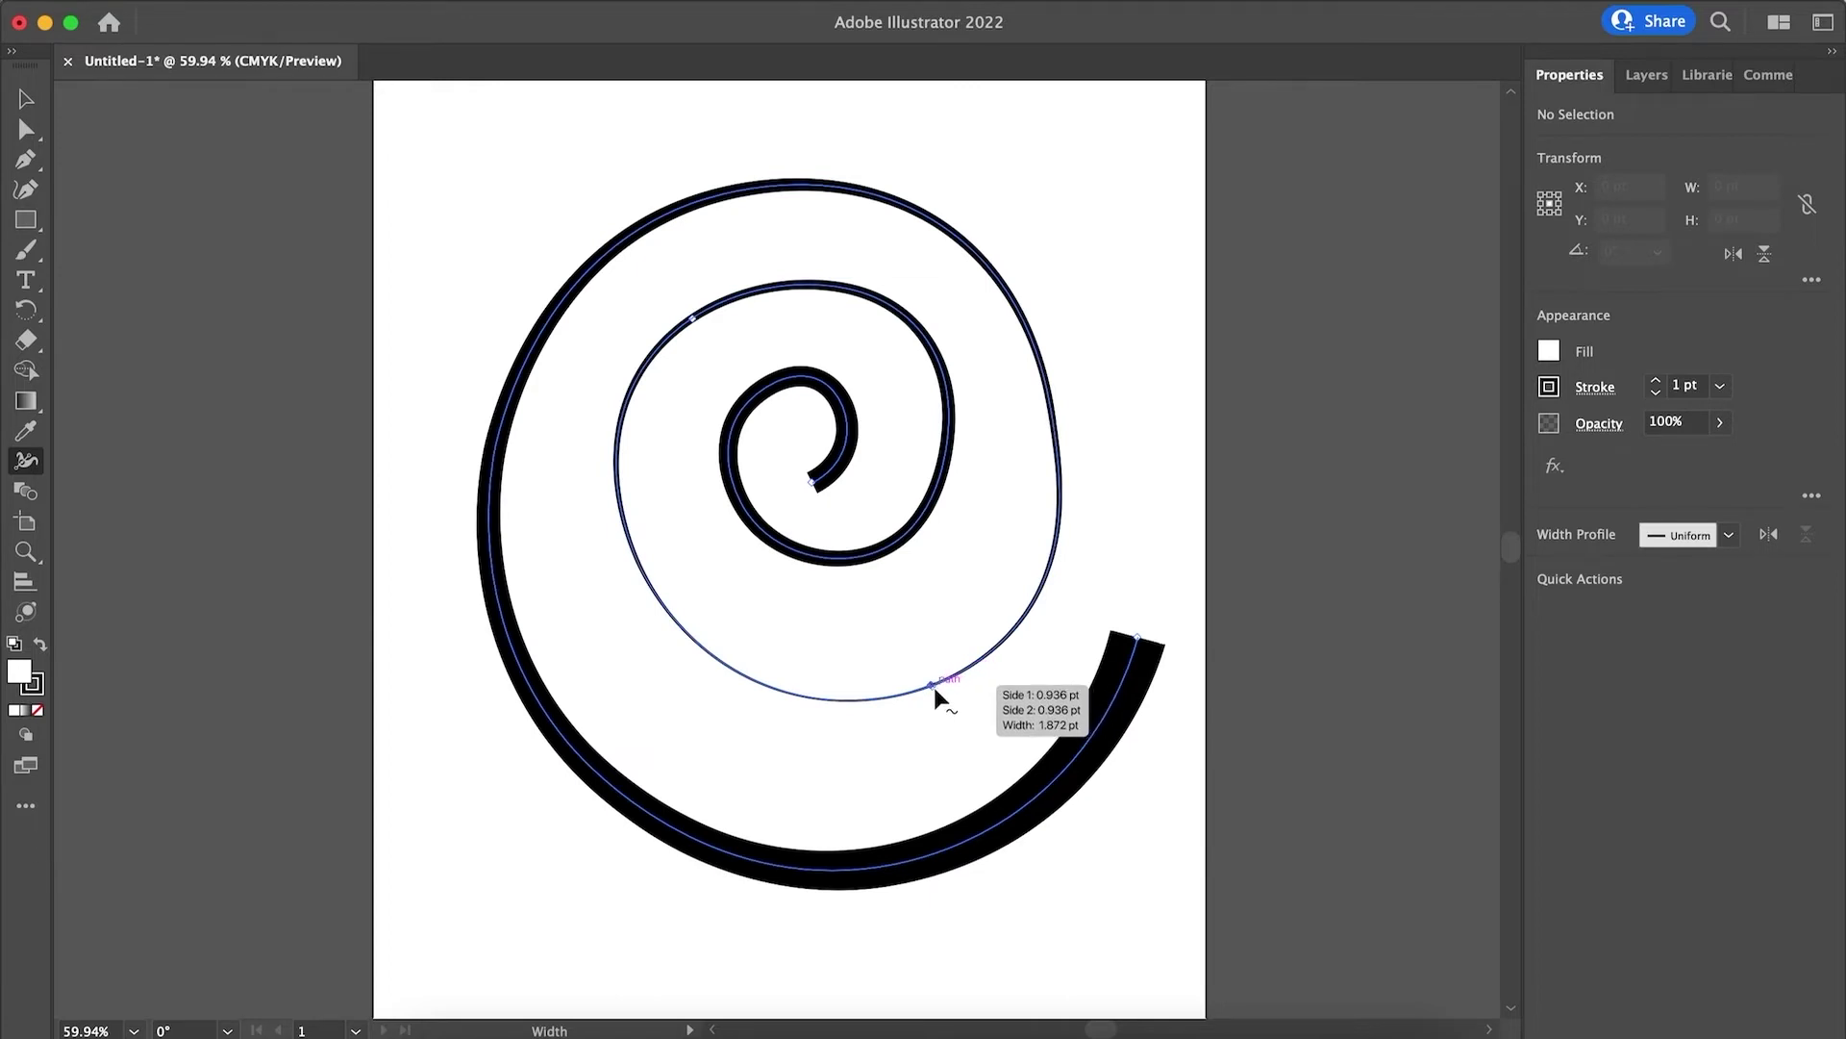
Step: Widen the middle loop's lower stretch, keeping the outer tail broad at 41.789 pt
scroll(932, 689, "up", 3)
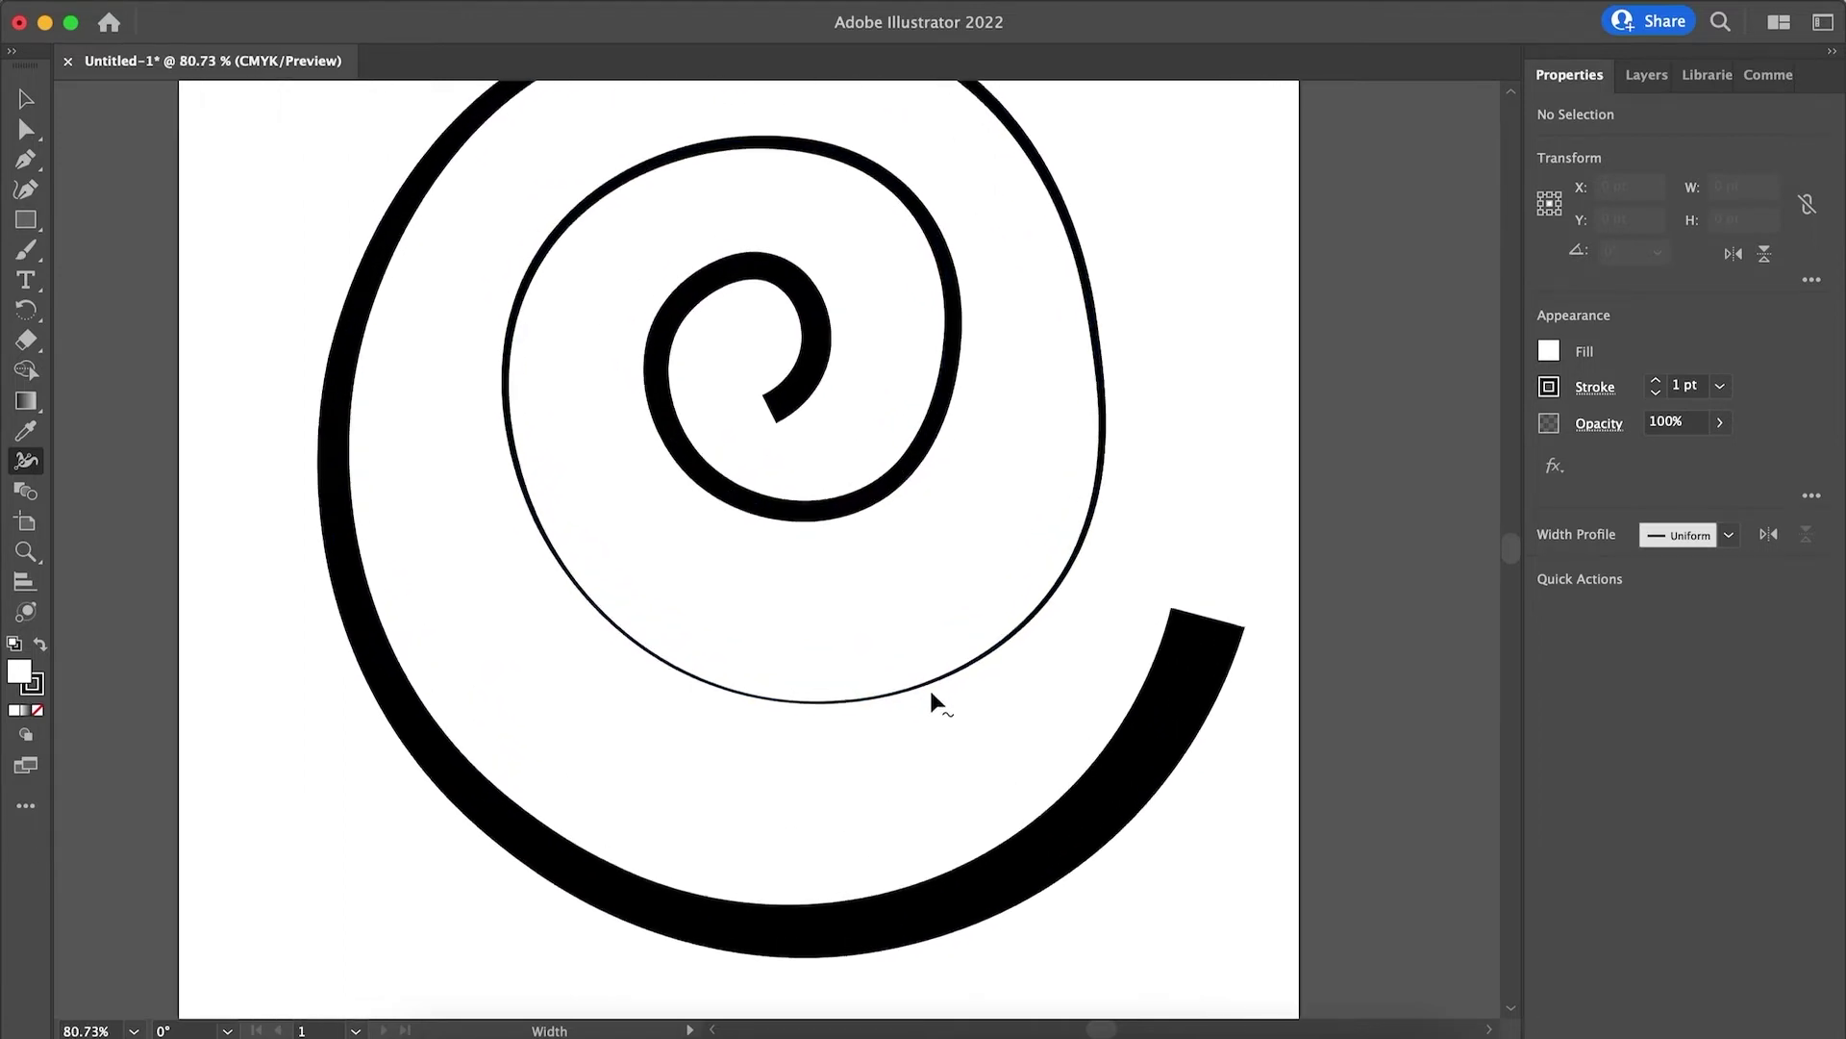
mouse_move(939, 684)
left_mouse_down()
mouse_move(945, 717)
mouse_move(903, 631)
mouse_move(866, 616)
mouse_move(898, 621)
mouse_move(921, 686)
left_mouse_up()
scroll(1140, 613, "down", 3)
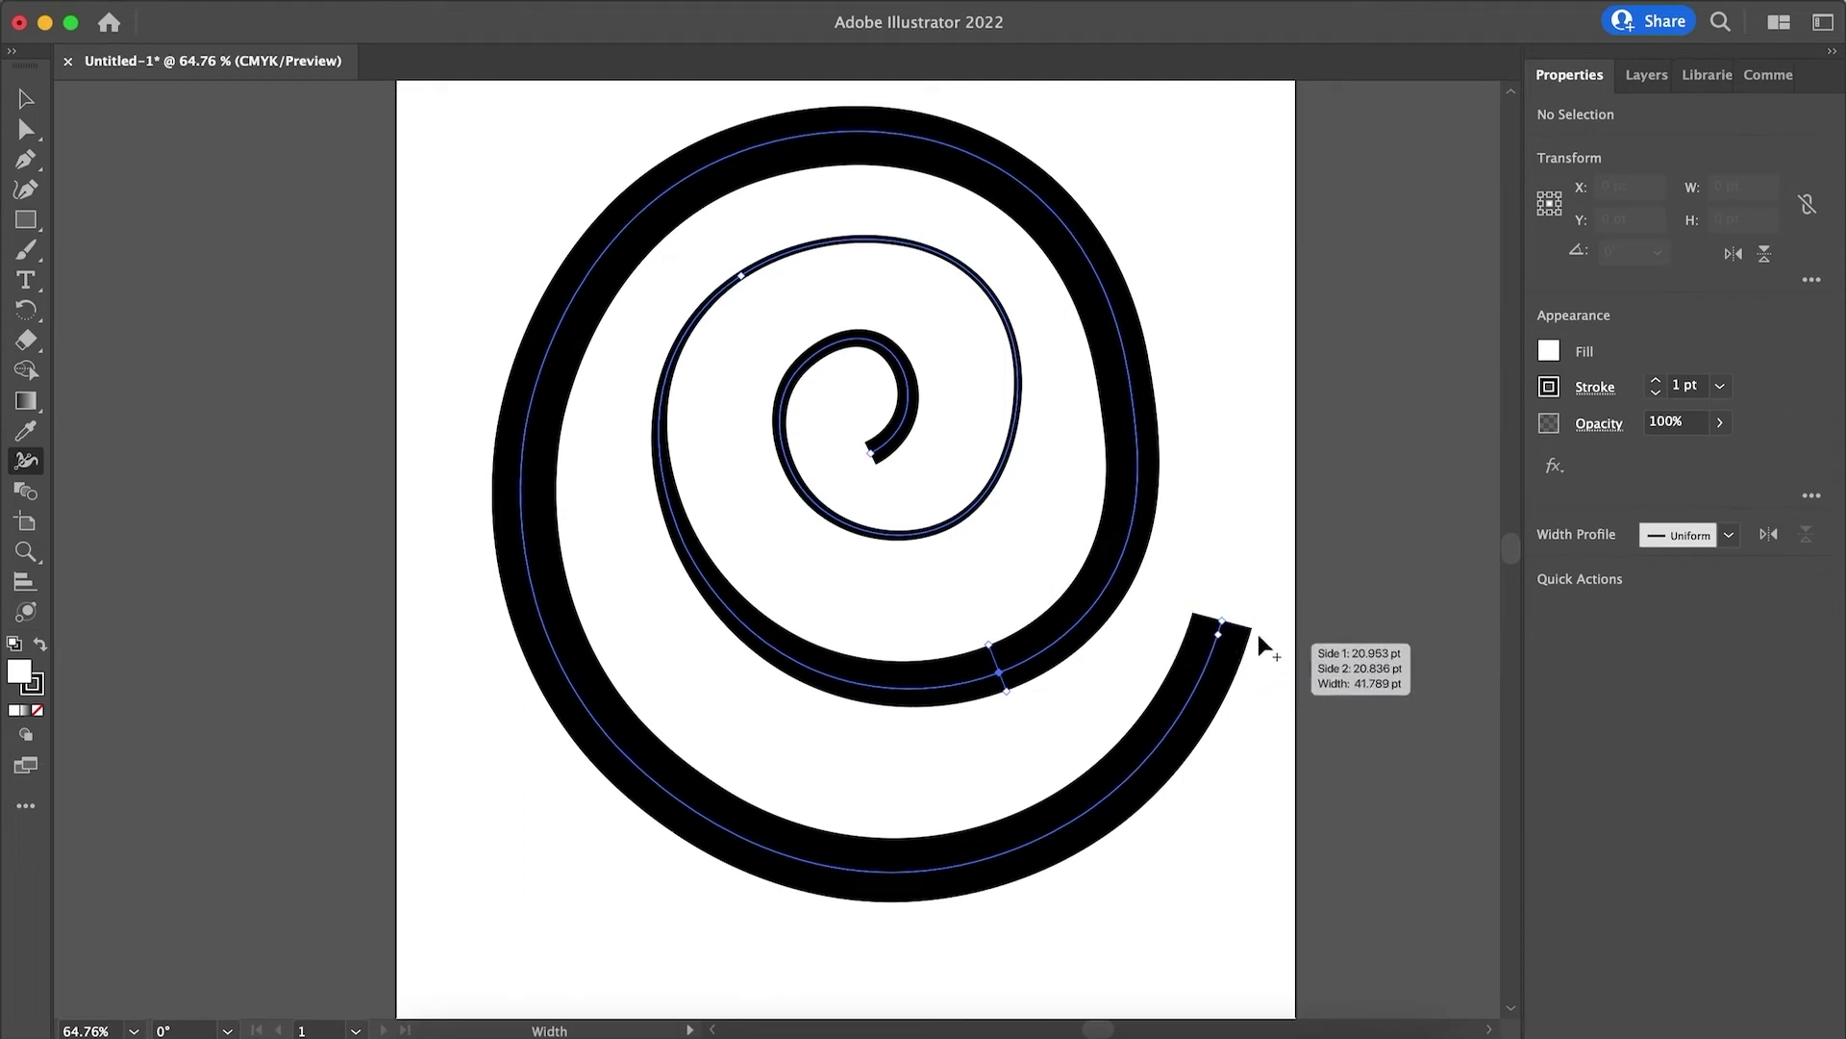
Step: Select the spiral and set its stroke weight to 20 pt in the Stroke flyout
key("v")
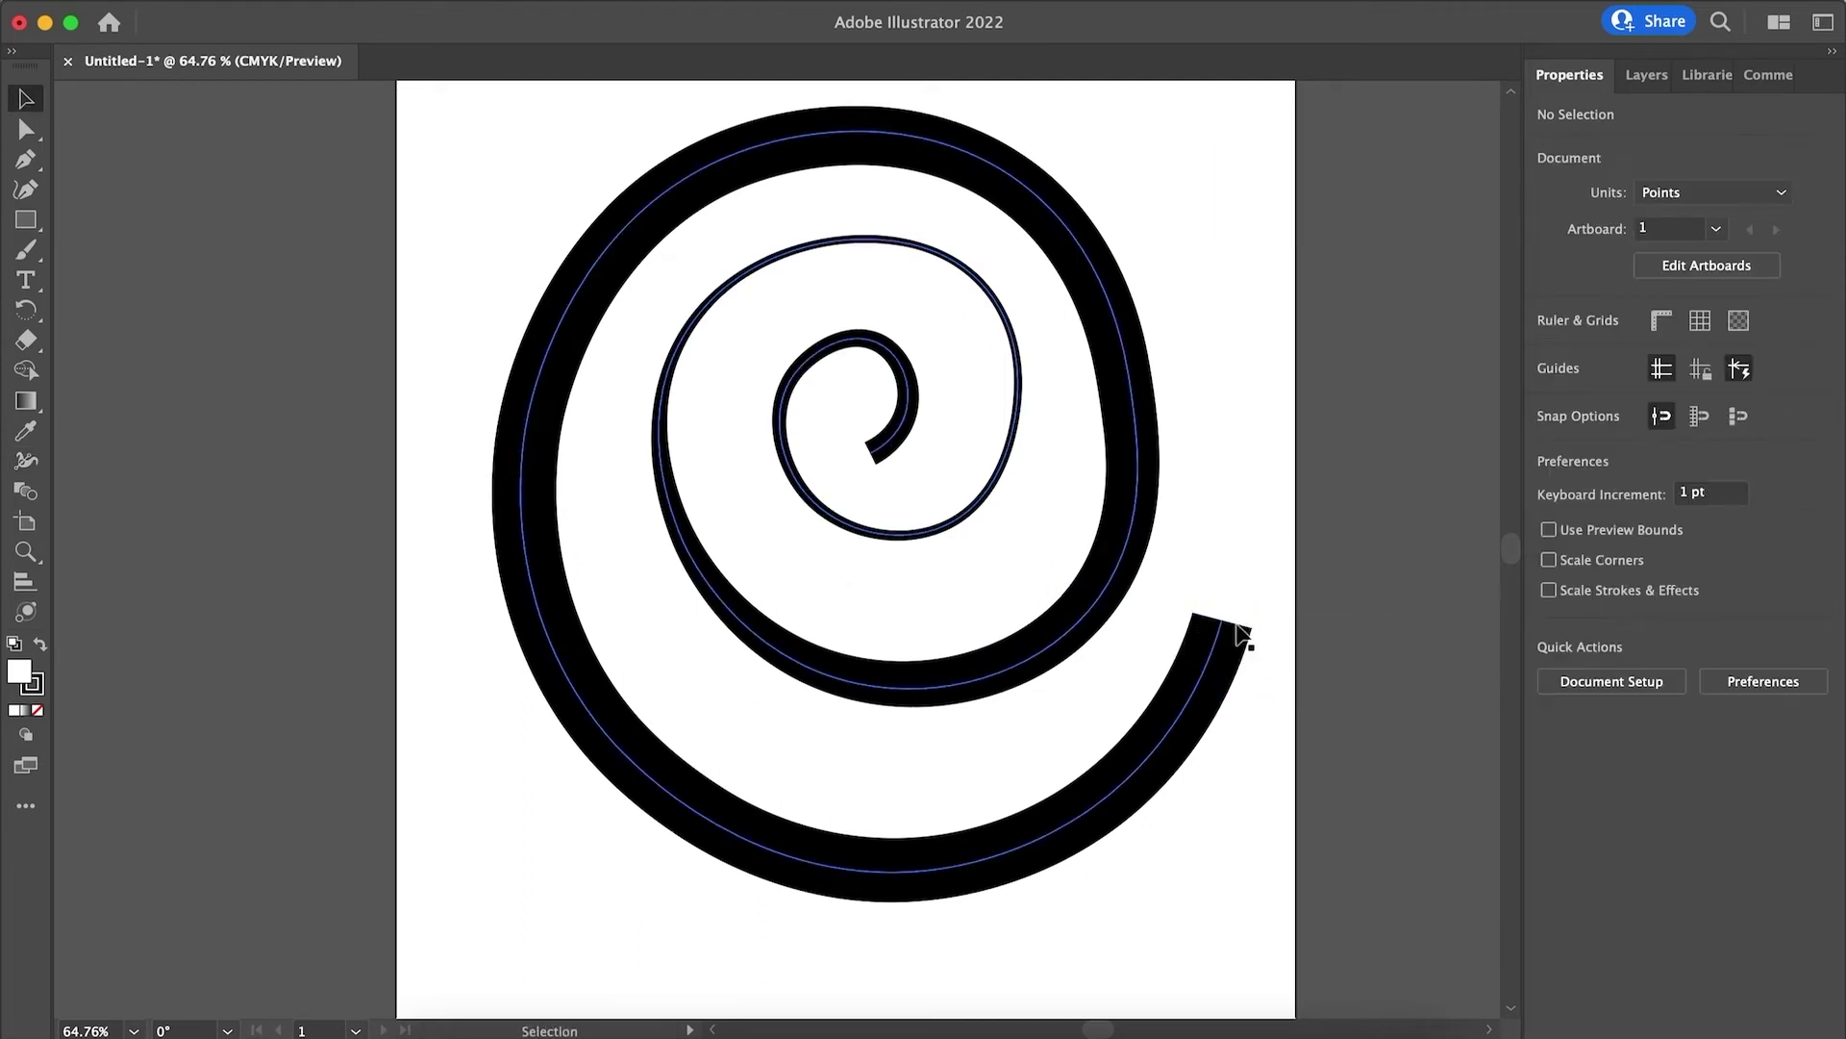
scroll(1229, 617, "up", 3)
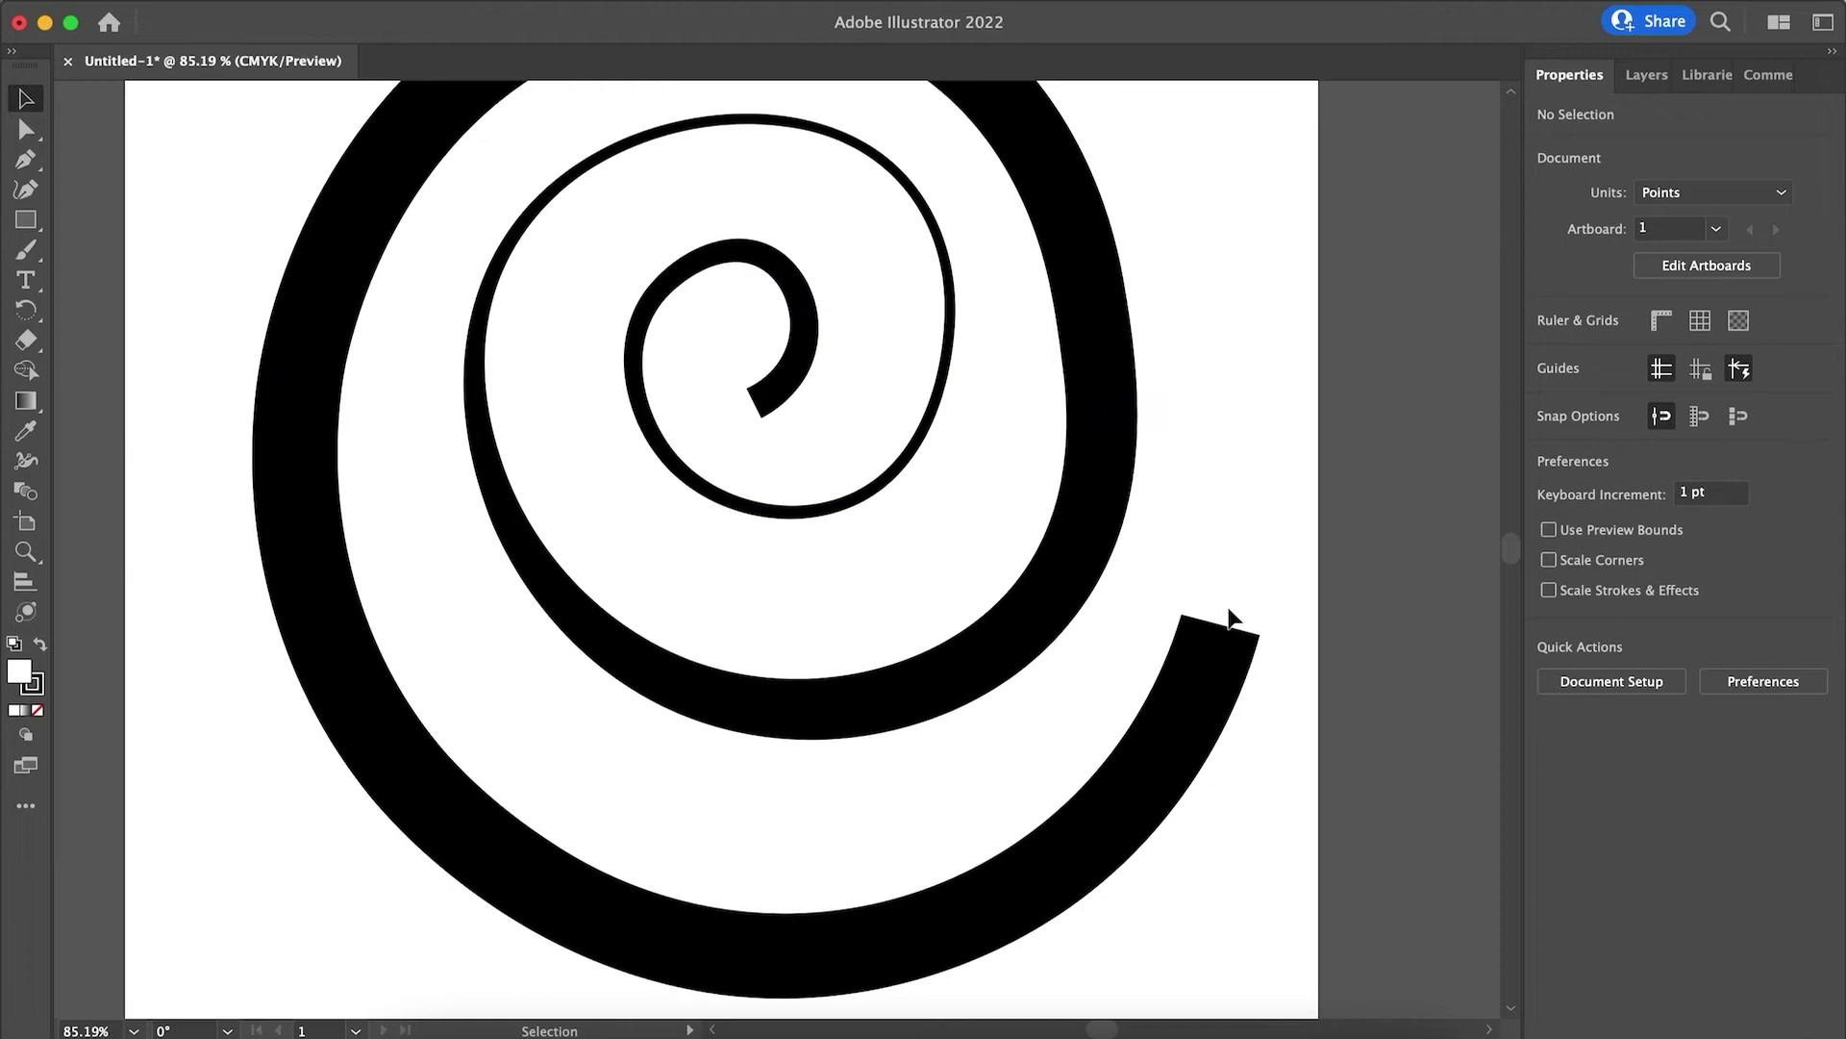
scroll(940, 647, "down", 3)
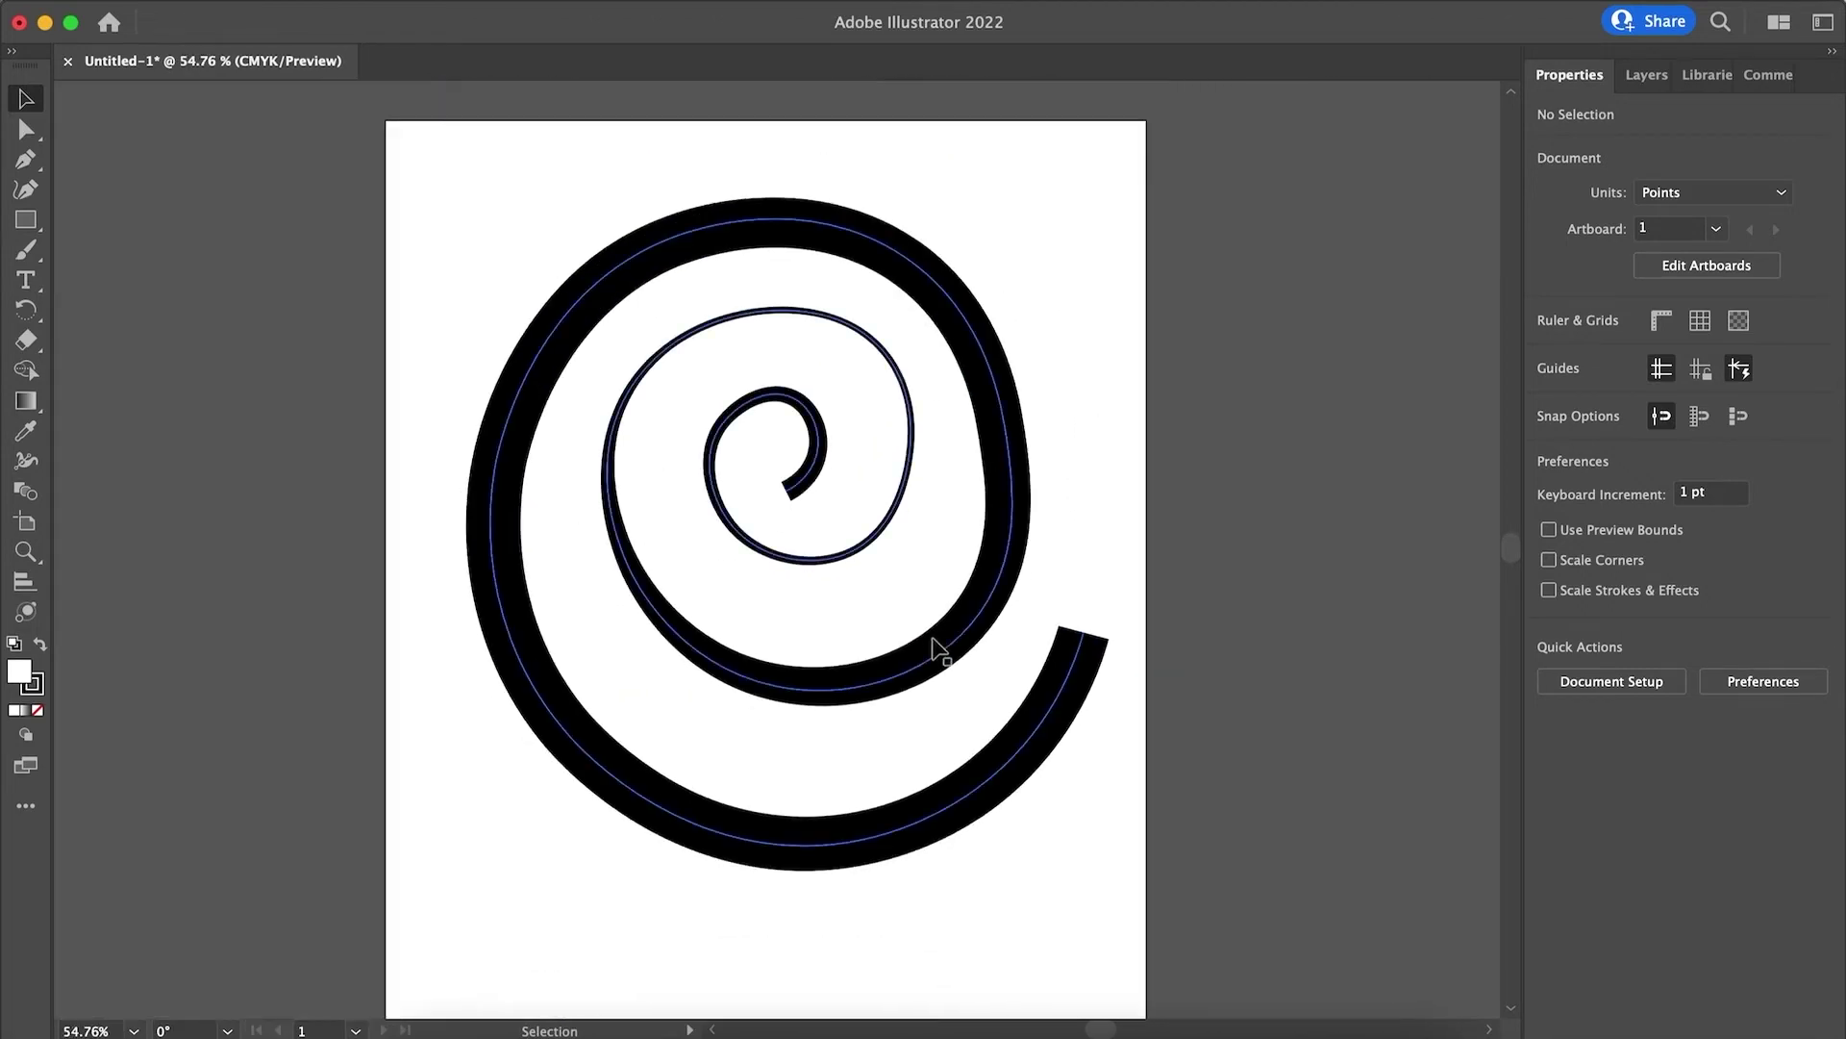
scroll(936, 660, "up", 1)
scroll(913, 639, "down", 1)
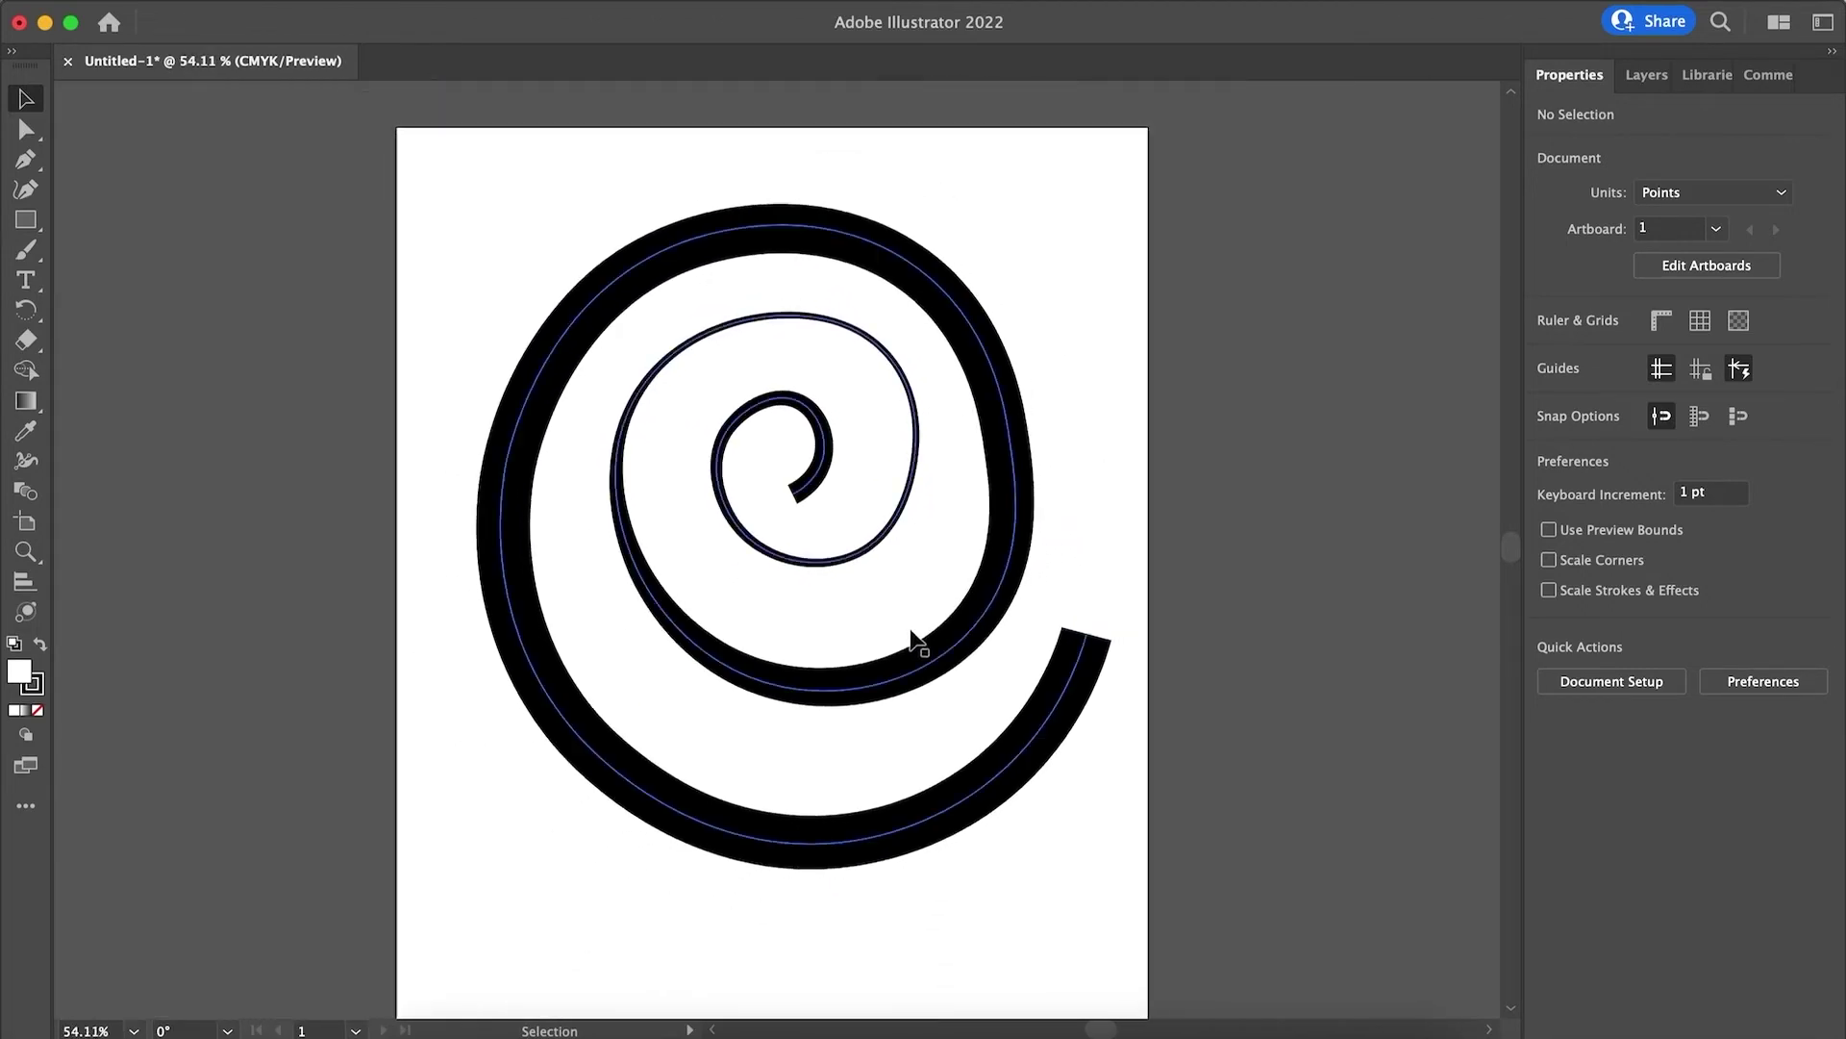
left_click(996, 627)
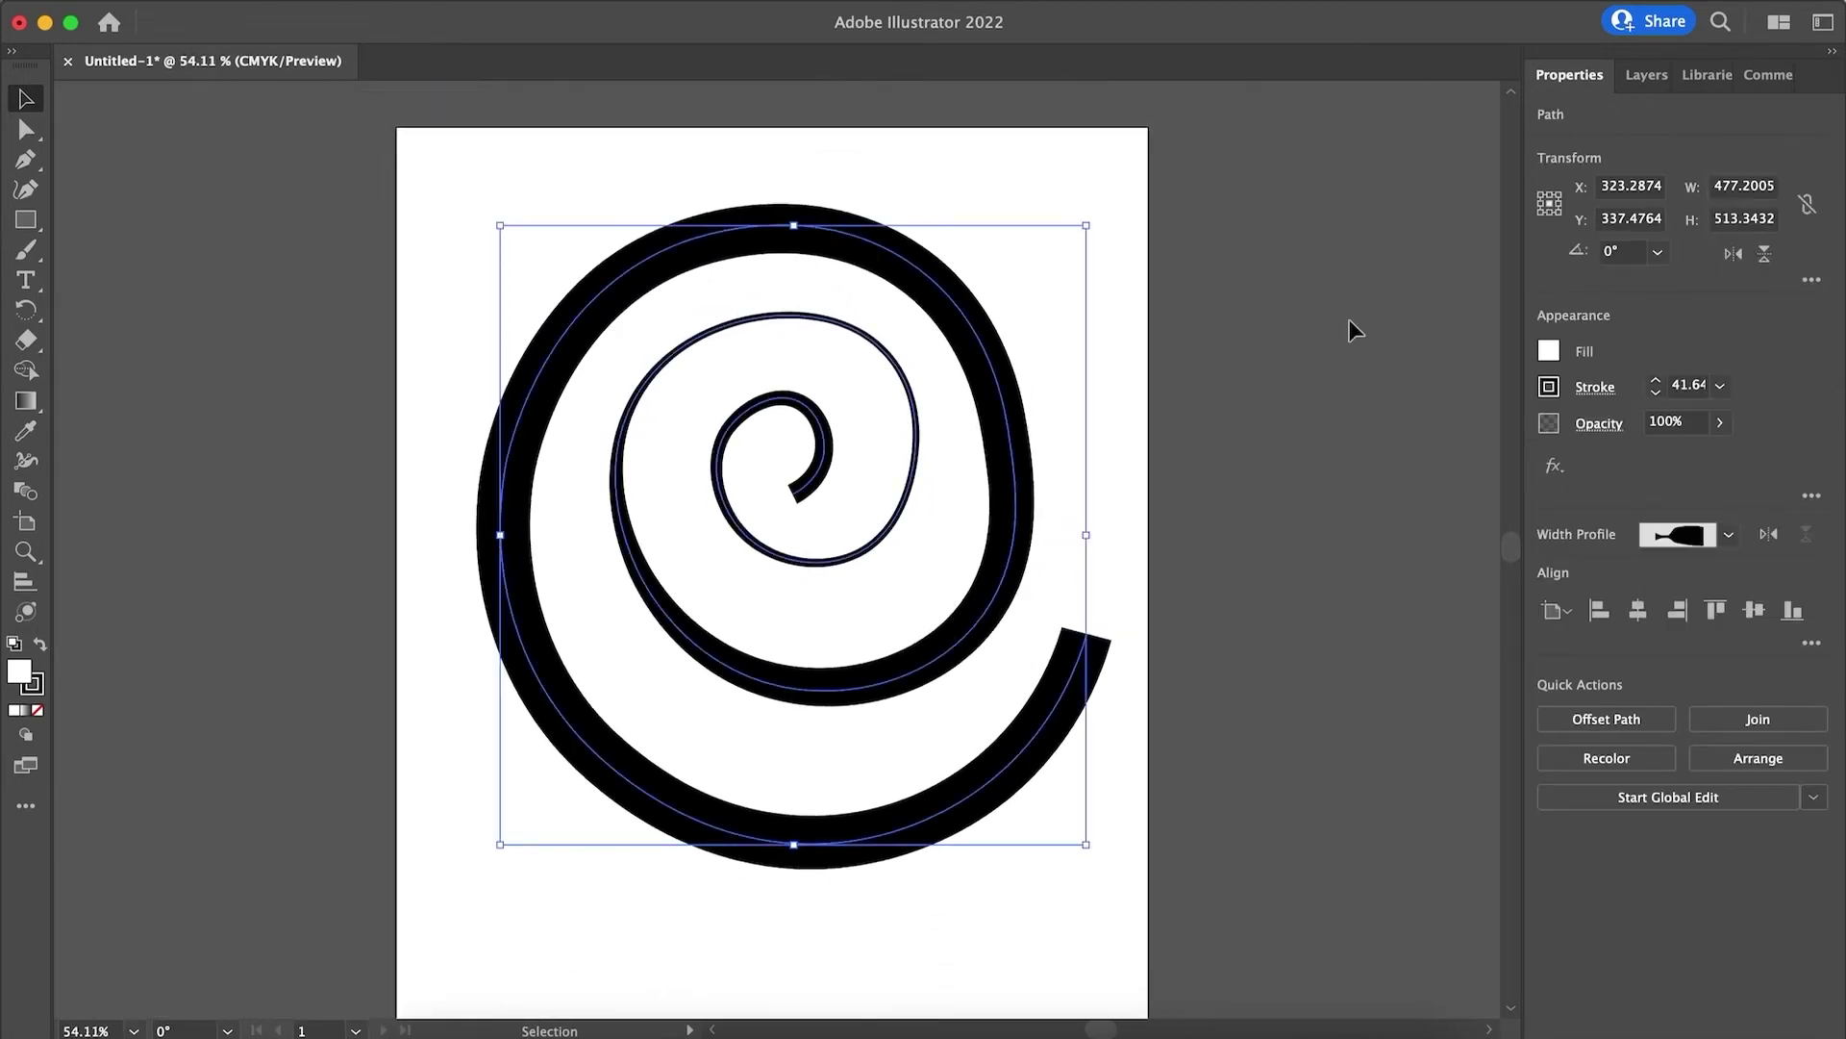
left_click(1584, 398)
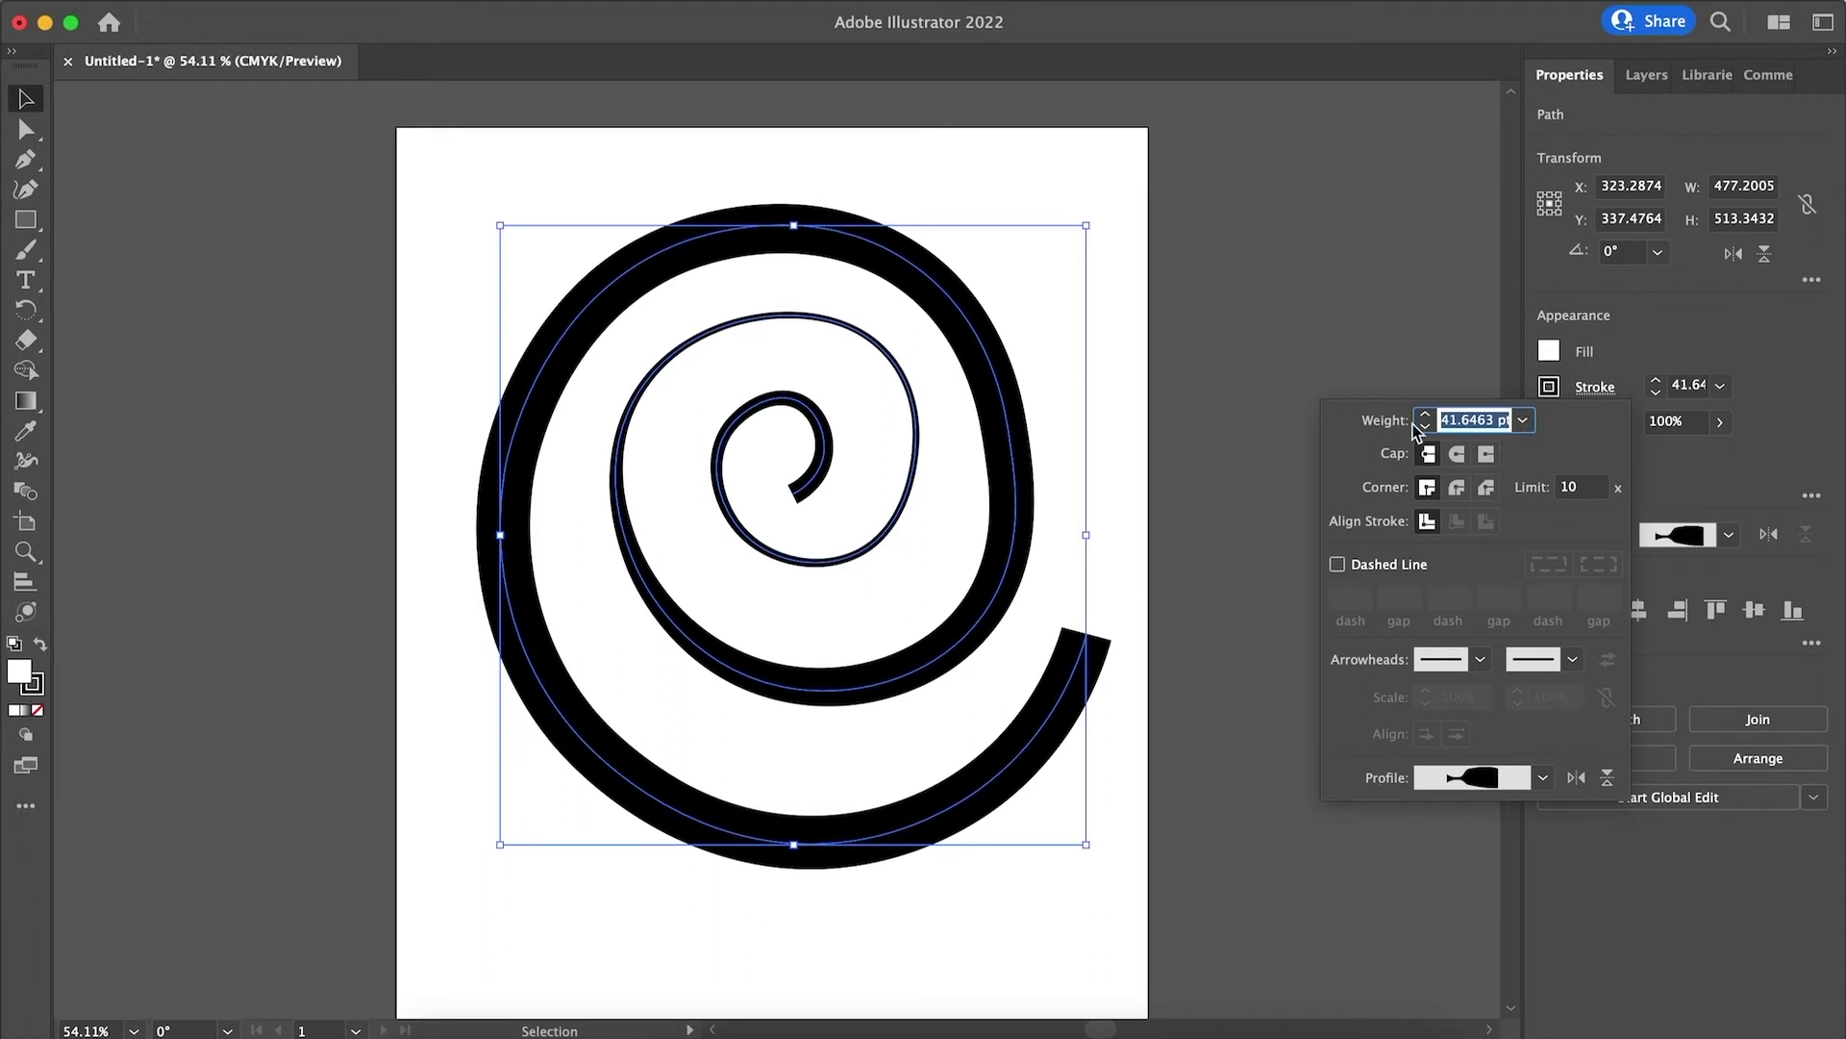
left_click(1425, 427)
left_click(1425, 427)
left_click(1425, 427)
left_click(1425, 427)
left_click(1425, 427)
left_click(1425, 426)
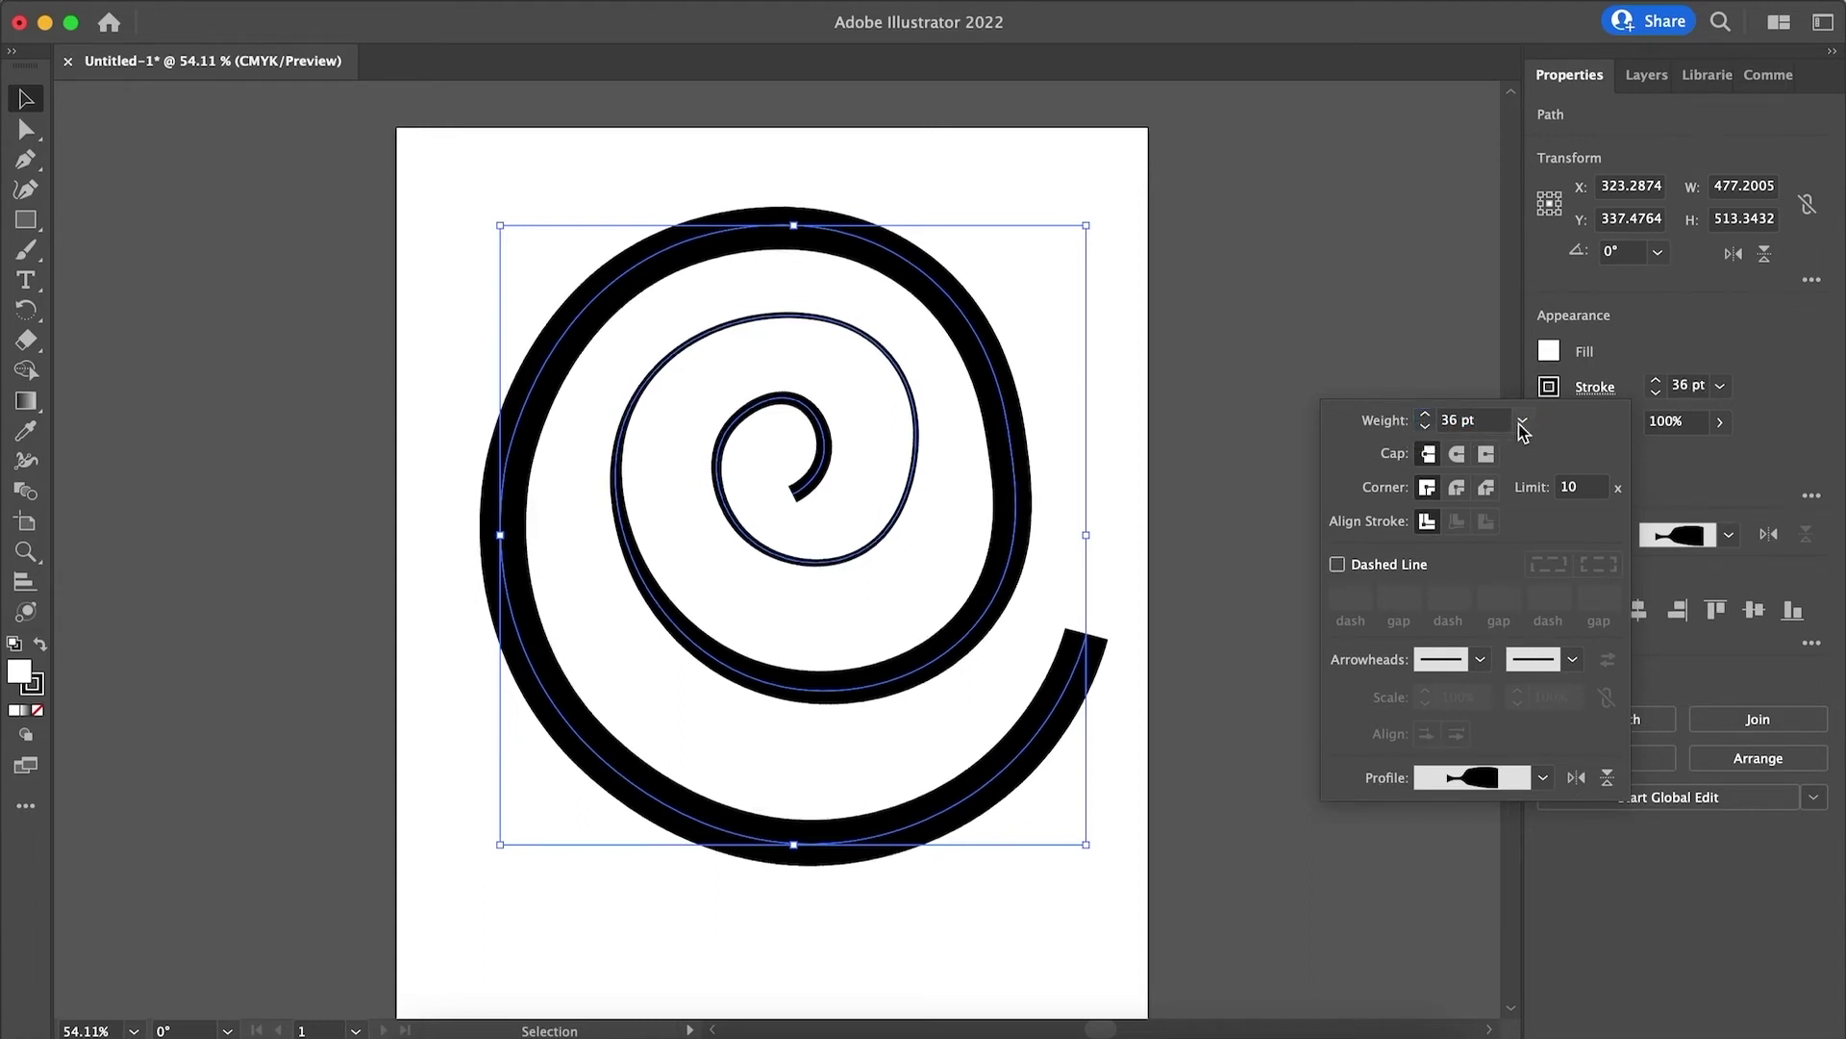
left_click(1521, 423)
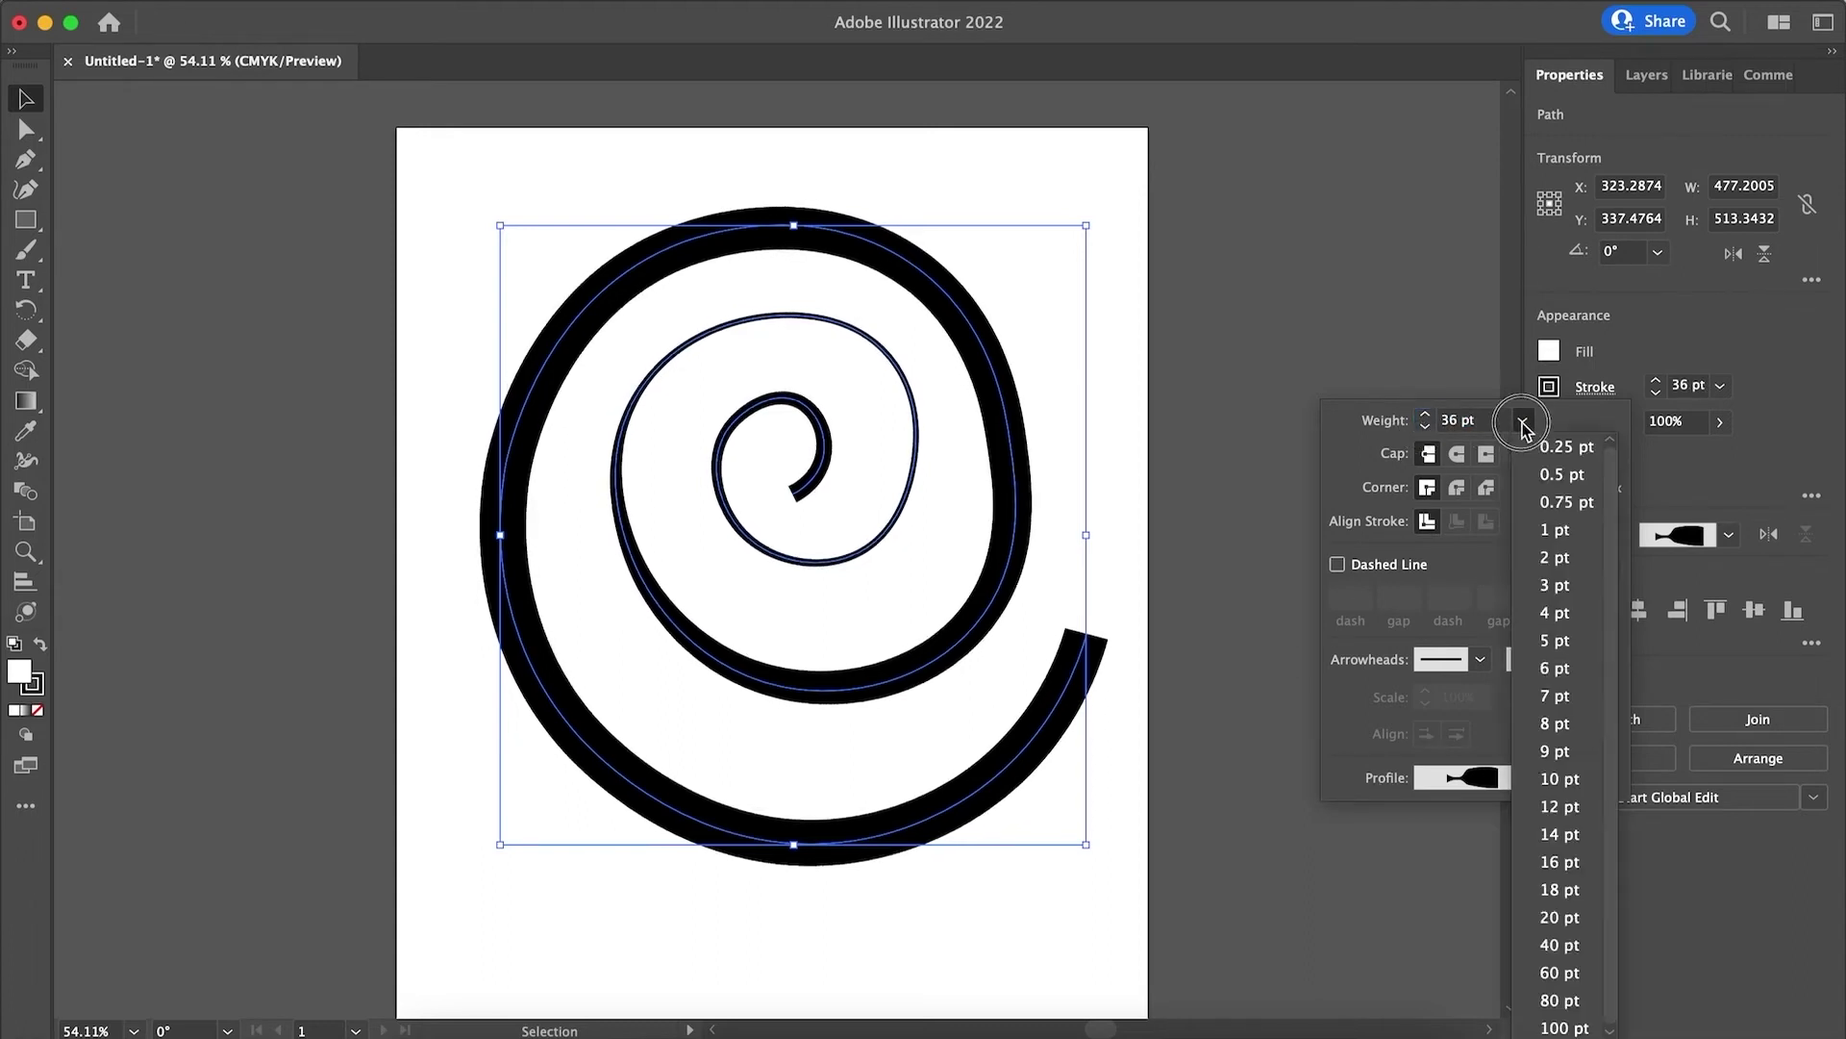
left_click(1577, 834)
left_click(1522, 420)
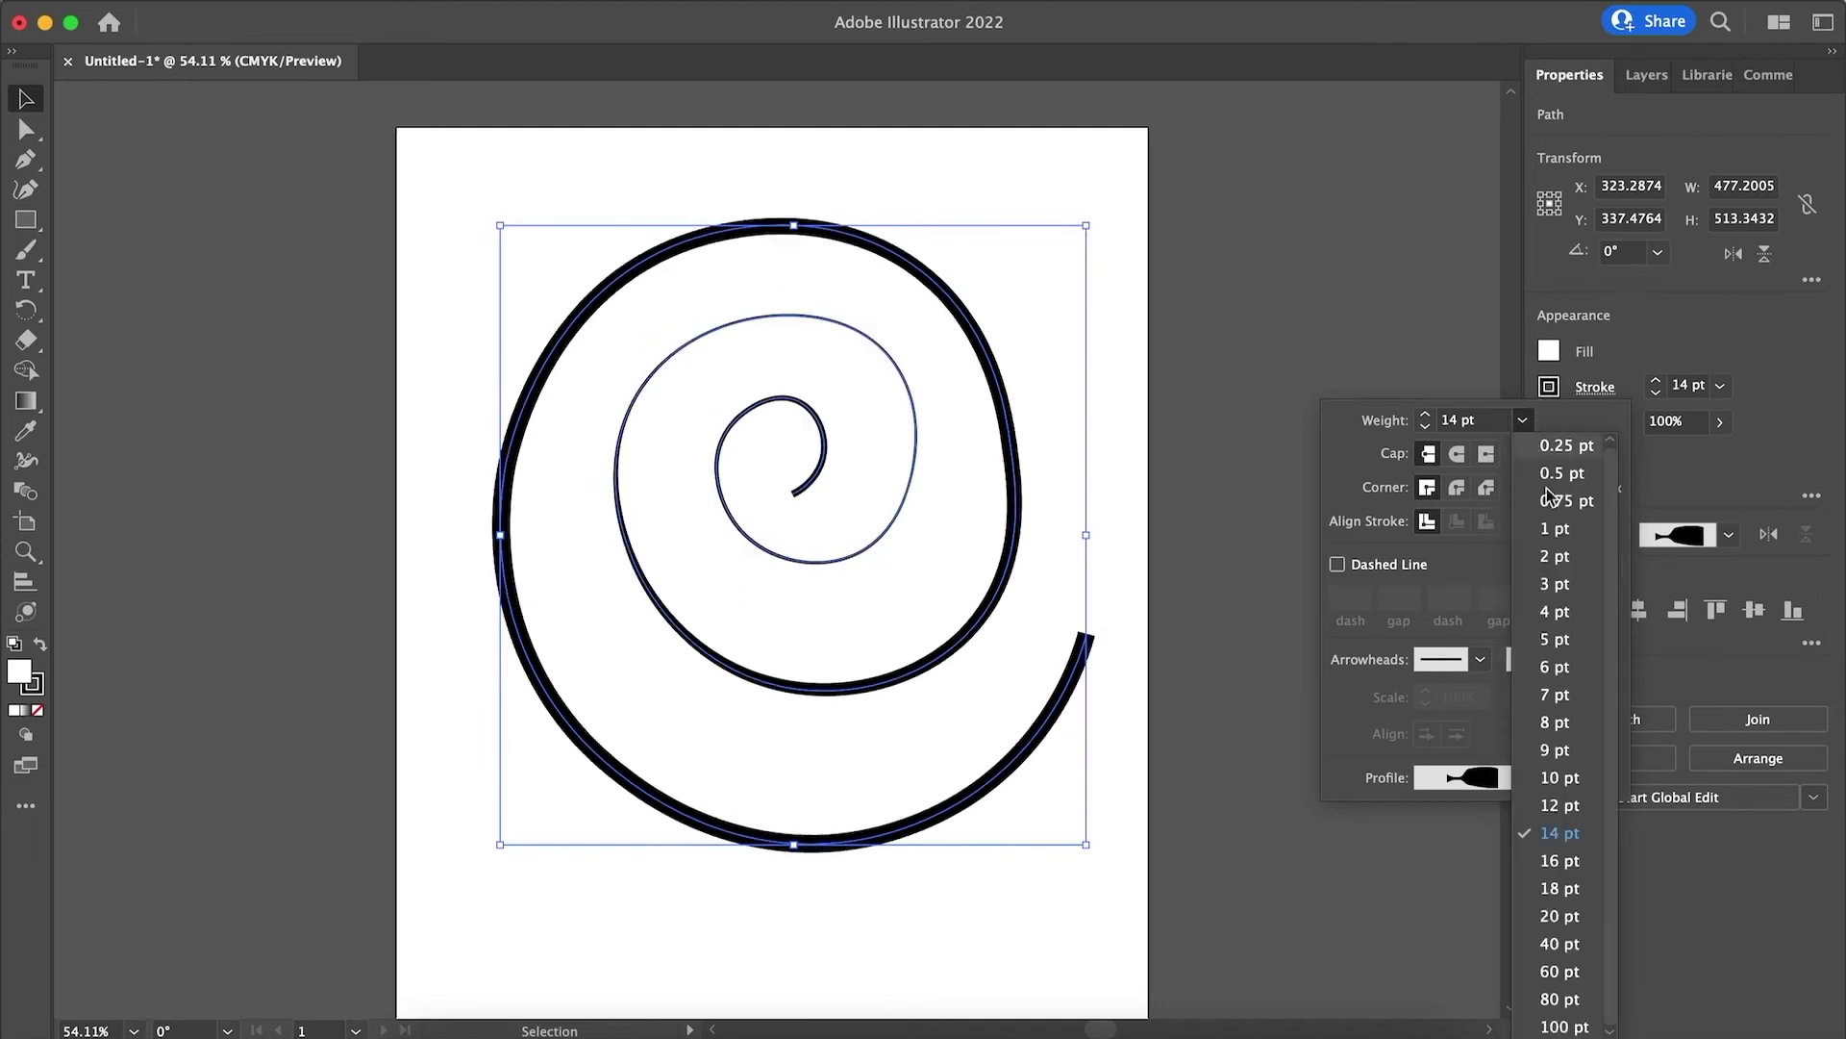
left_click(1558, 916)
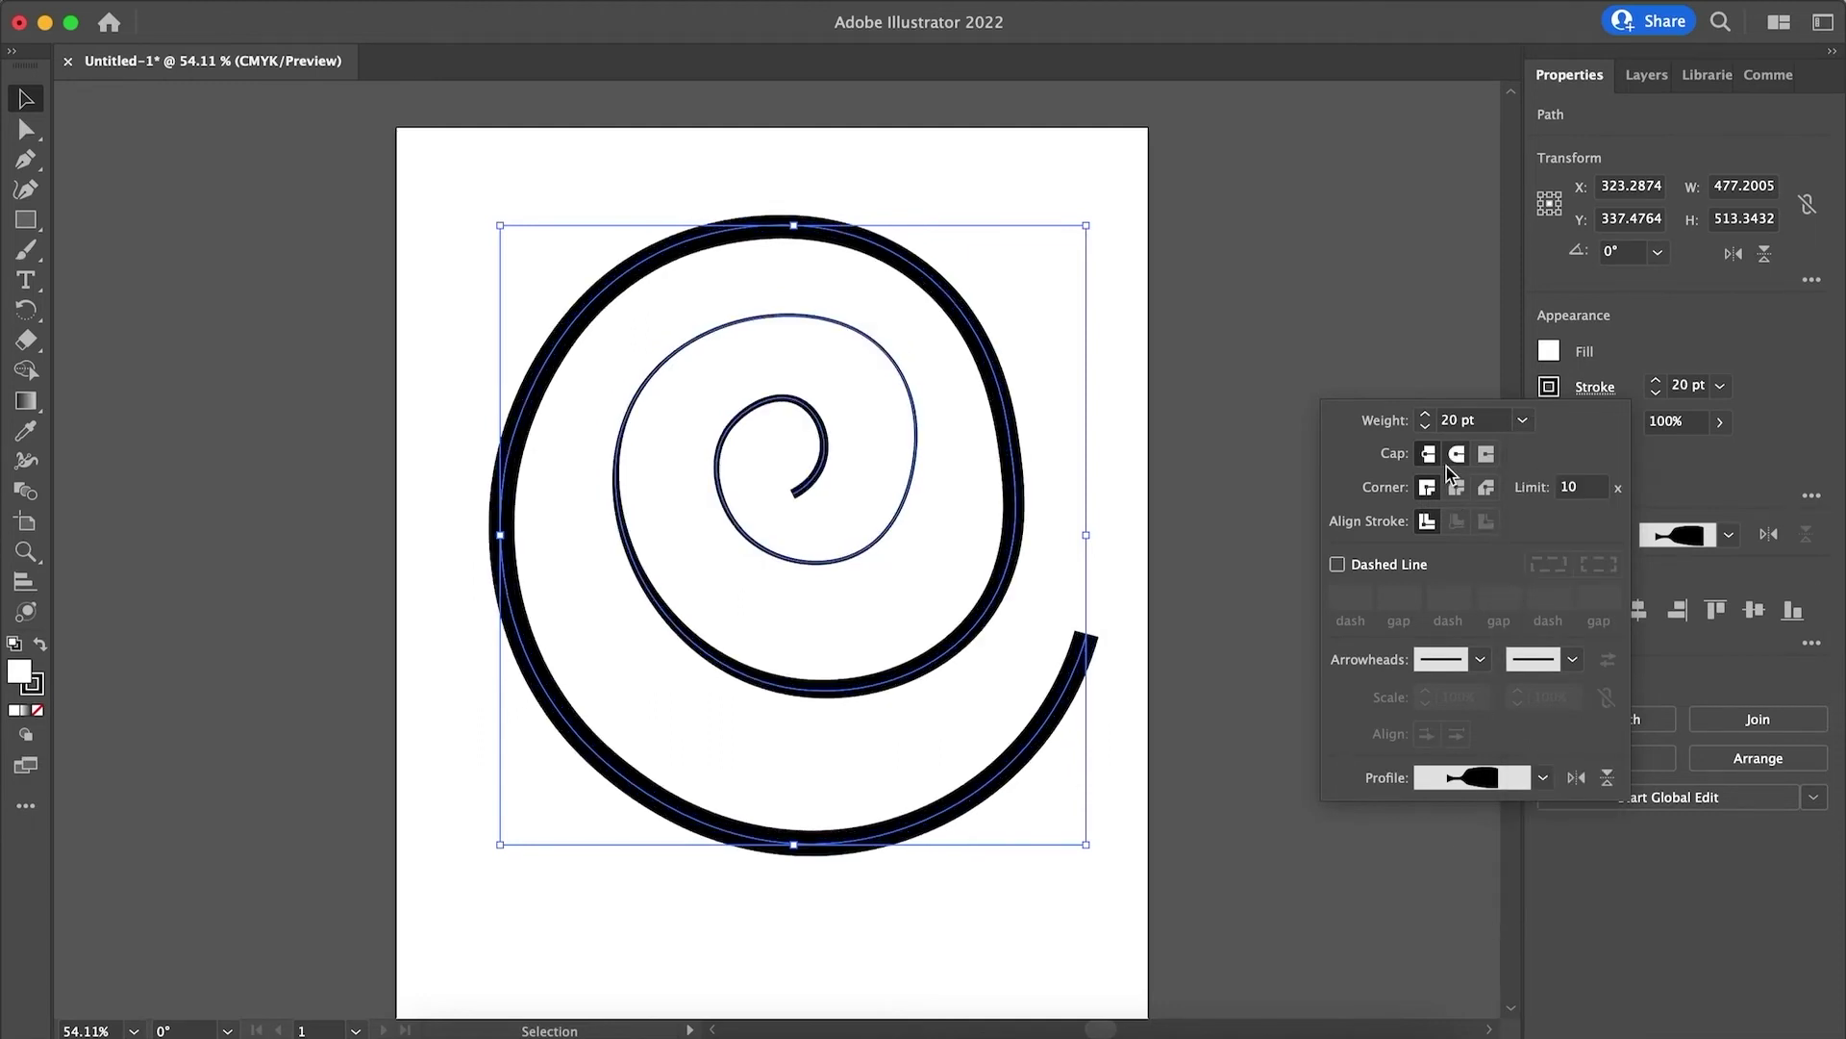
Step: Give the stroke round caps, briefly comparing with flat caps
left_click(1458, 454)
left_click(1458, 454)
left_click(1429, 454)
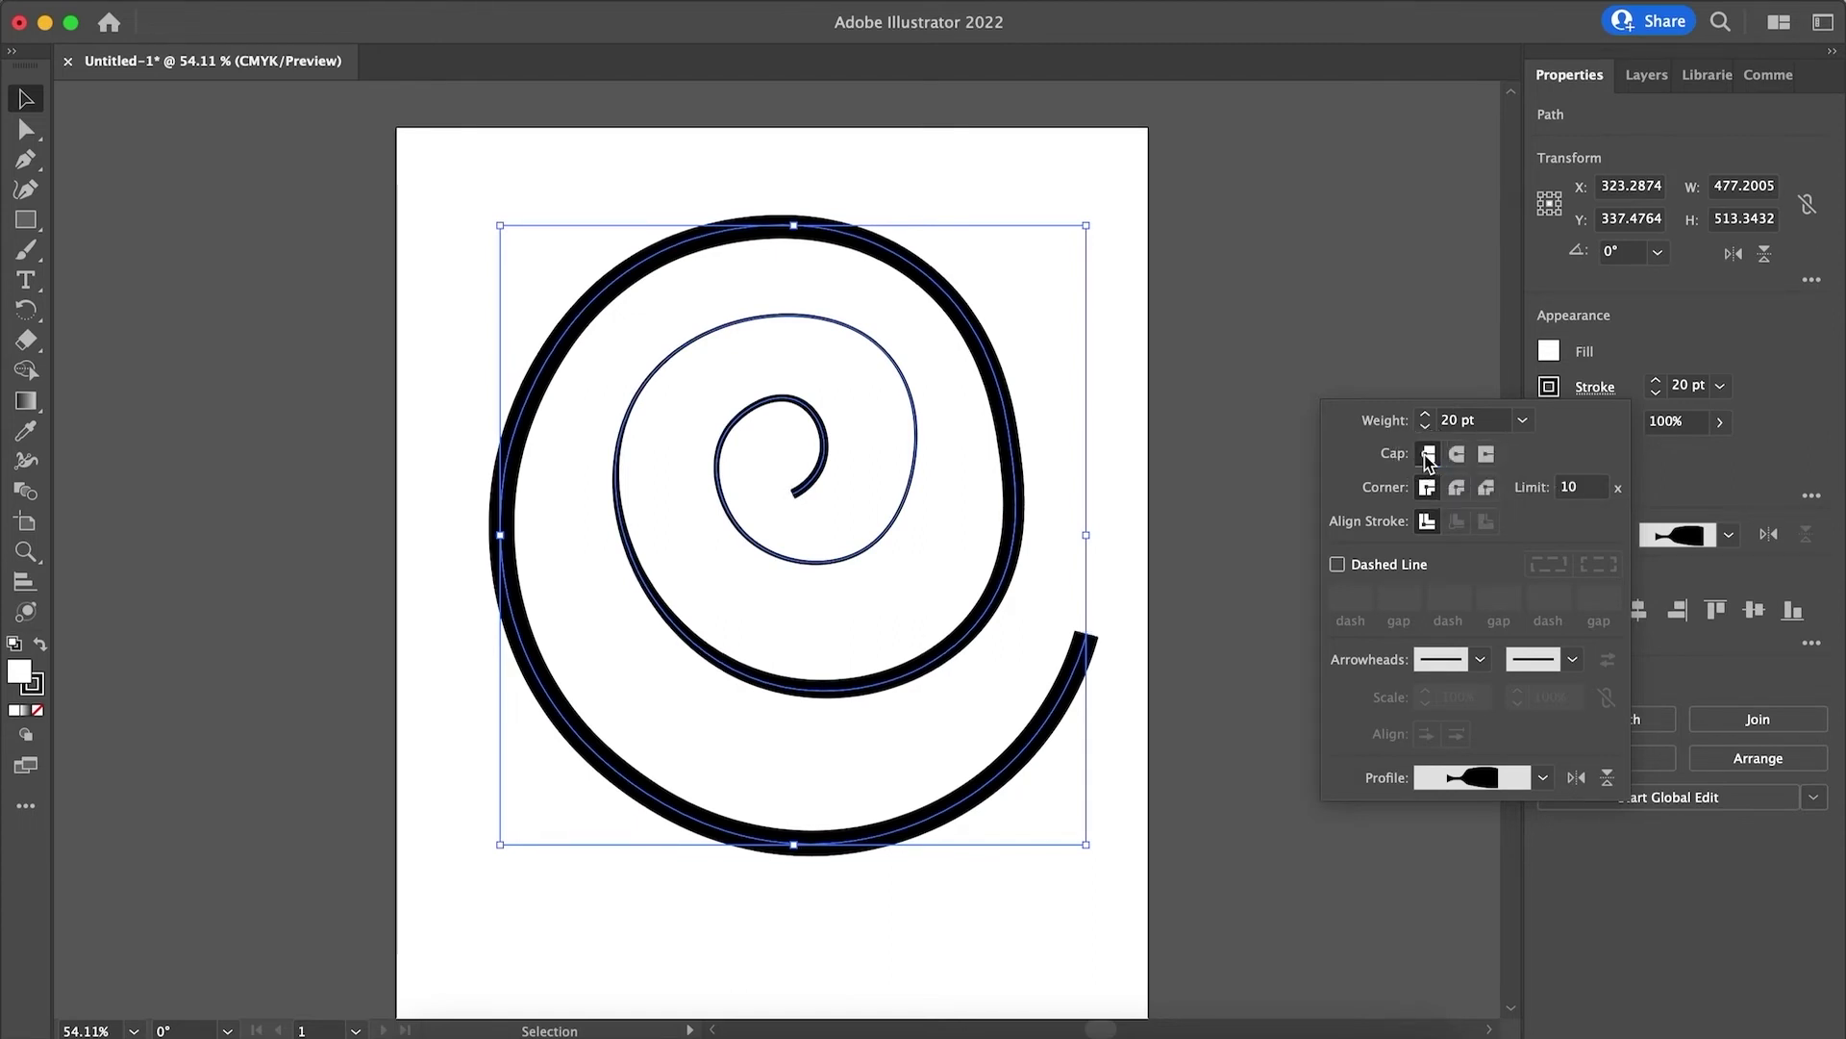
left_click(1457, 454)
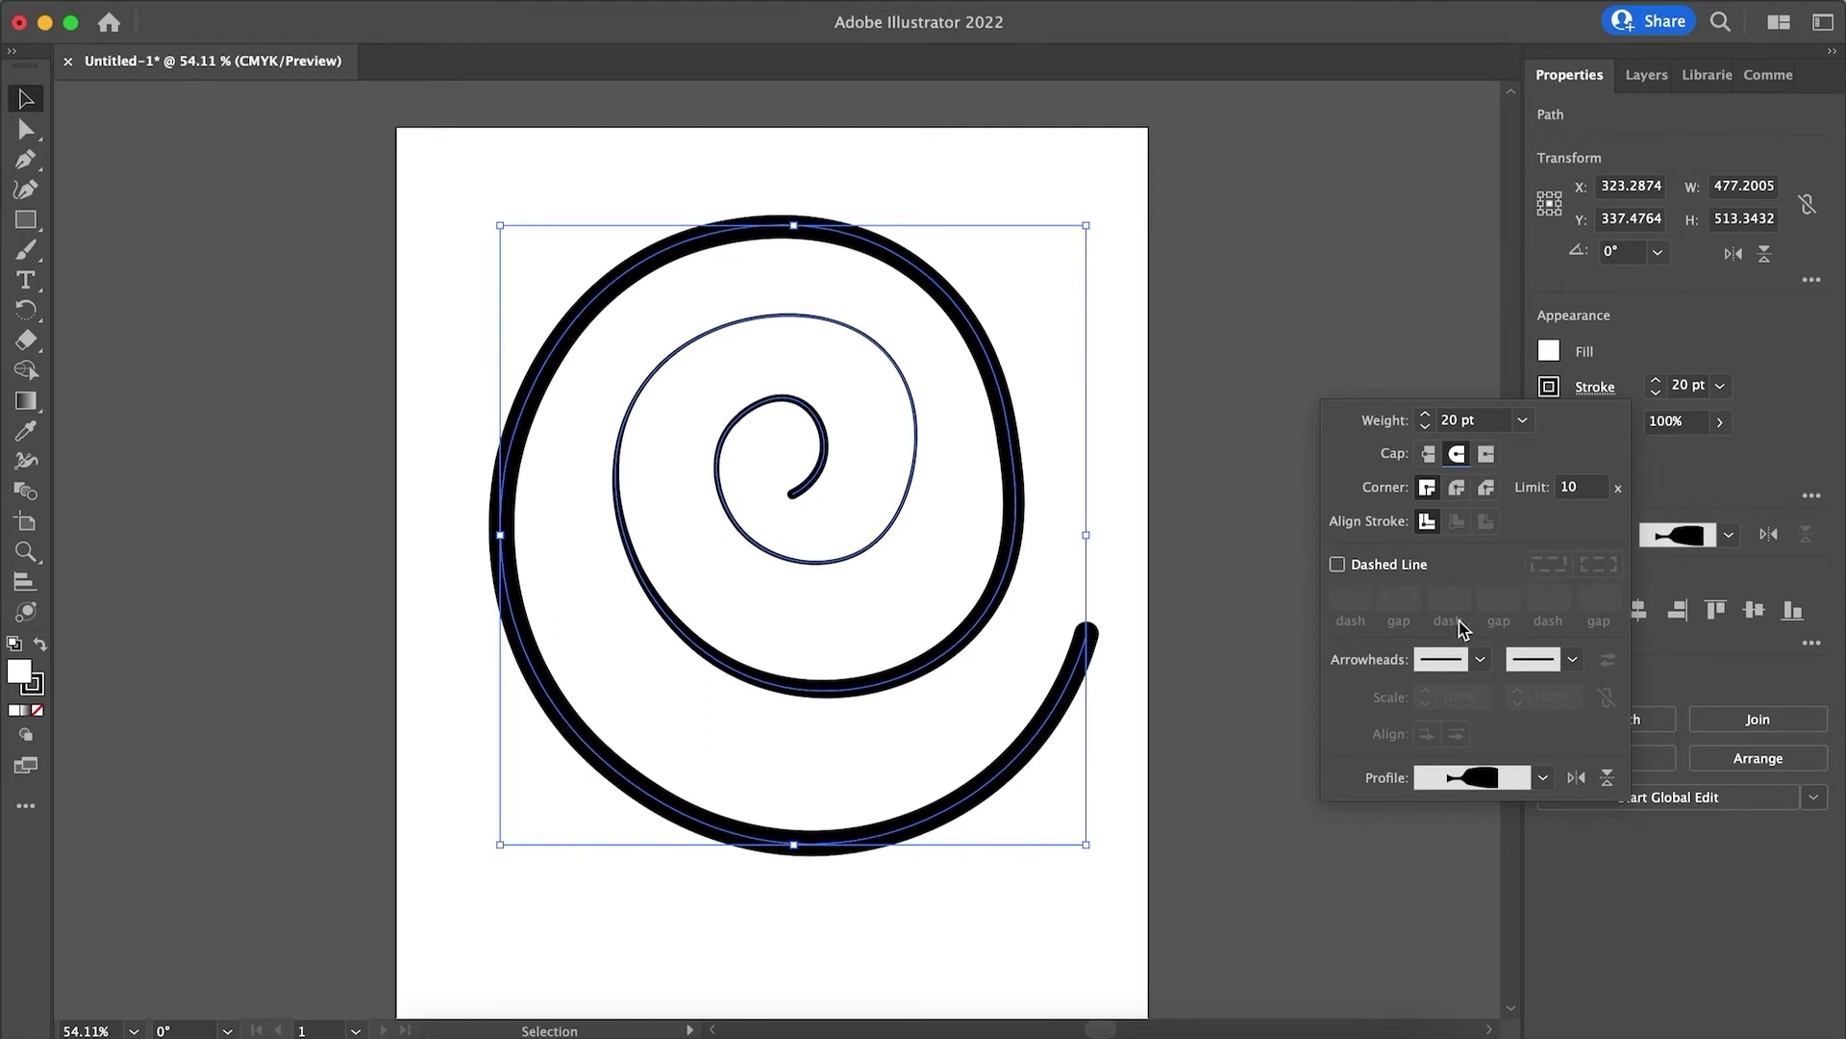
Step: Make the stroke dashed with 10 pt dashes aligned to corners and path ends
left_click(1337, 566)
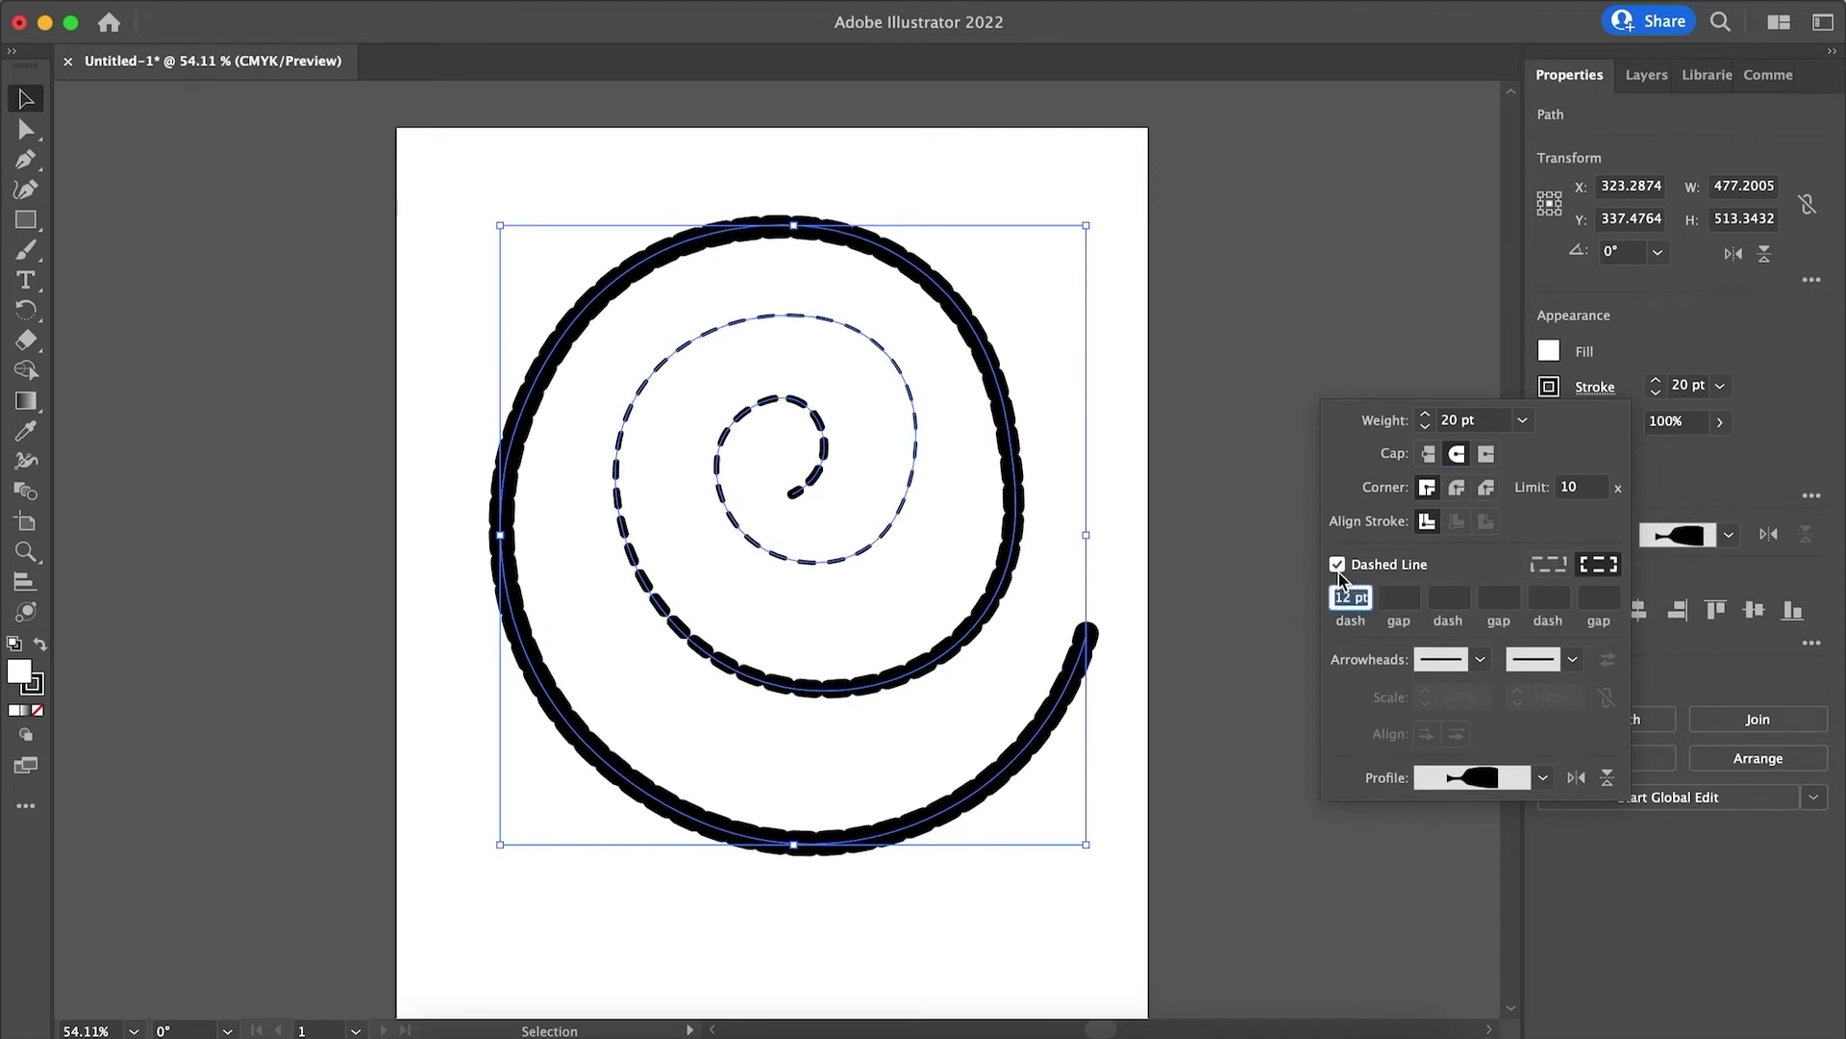
type("5")
left_click(1404, 600)
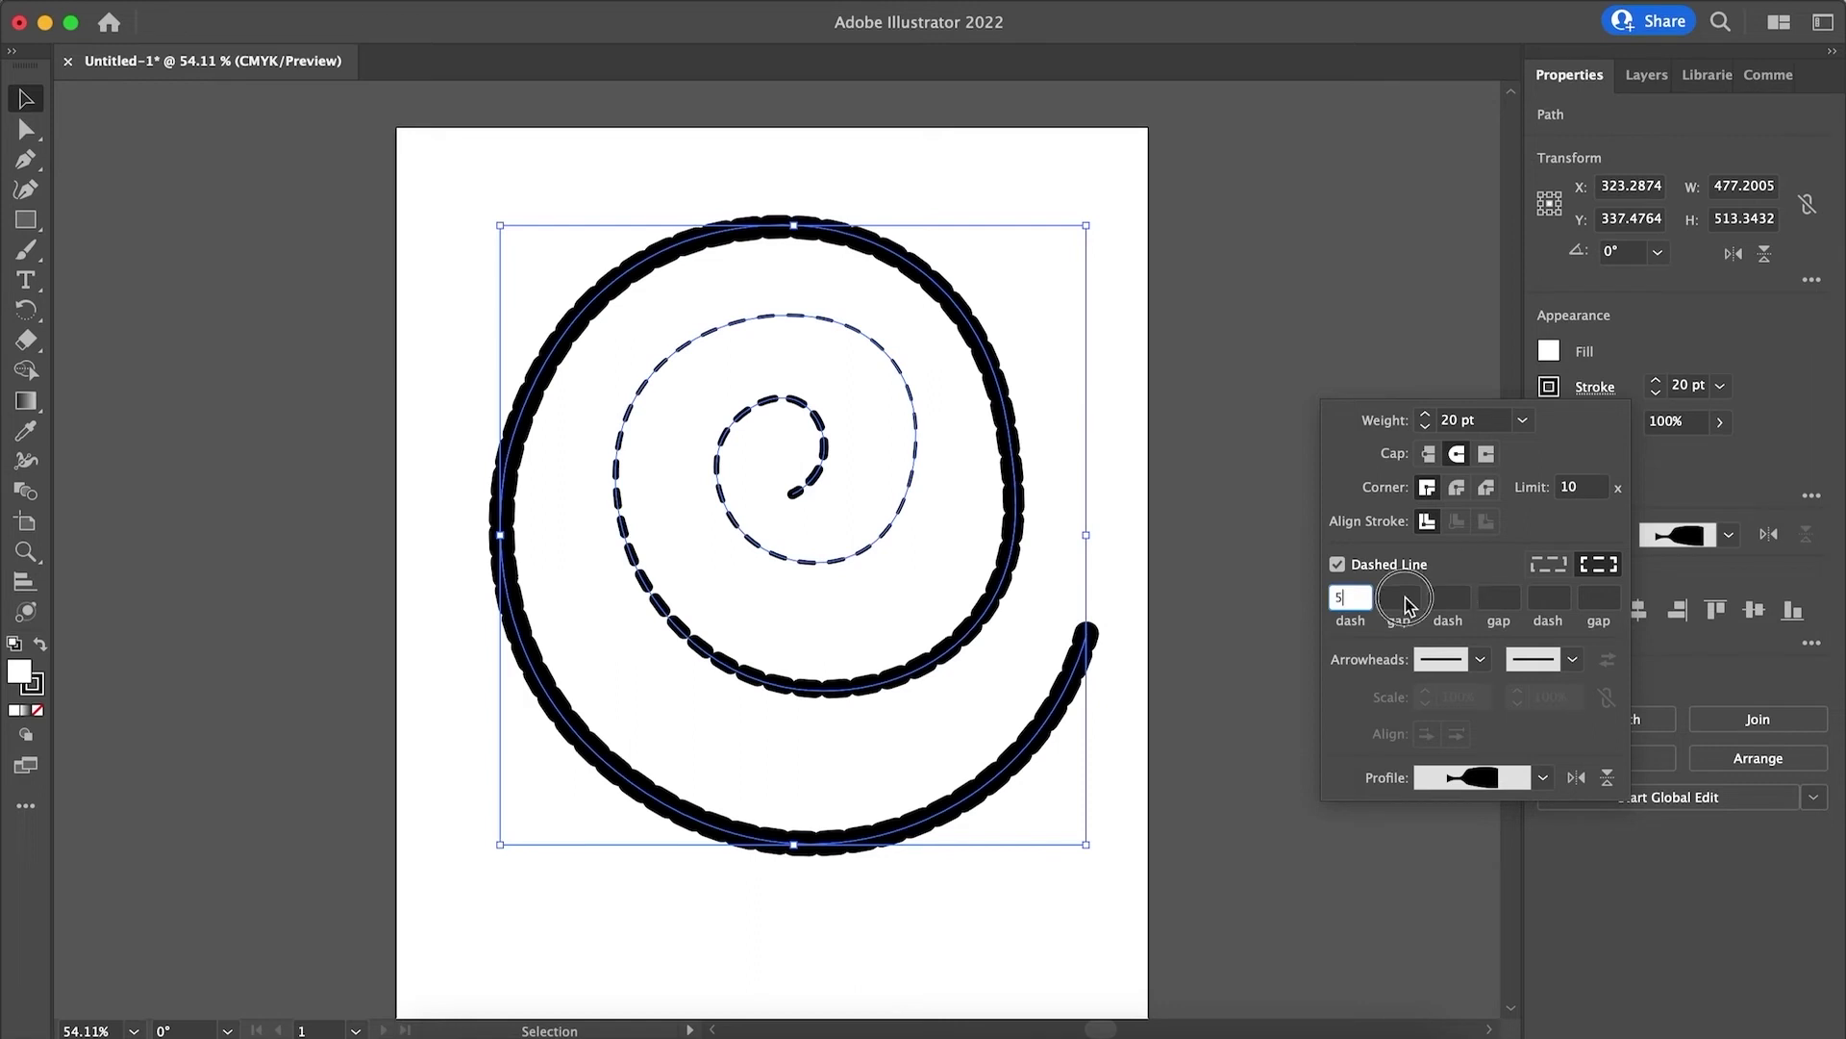
left_click(1285, 597)
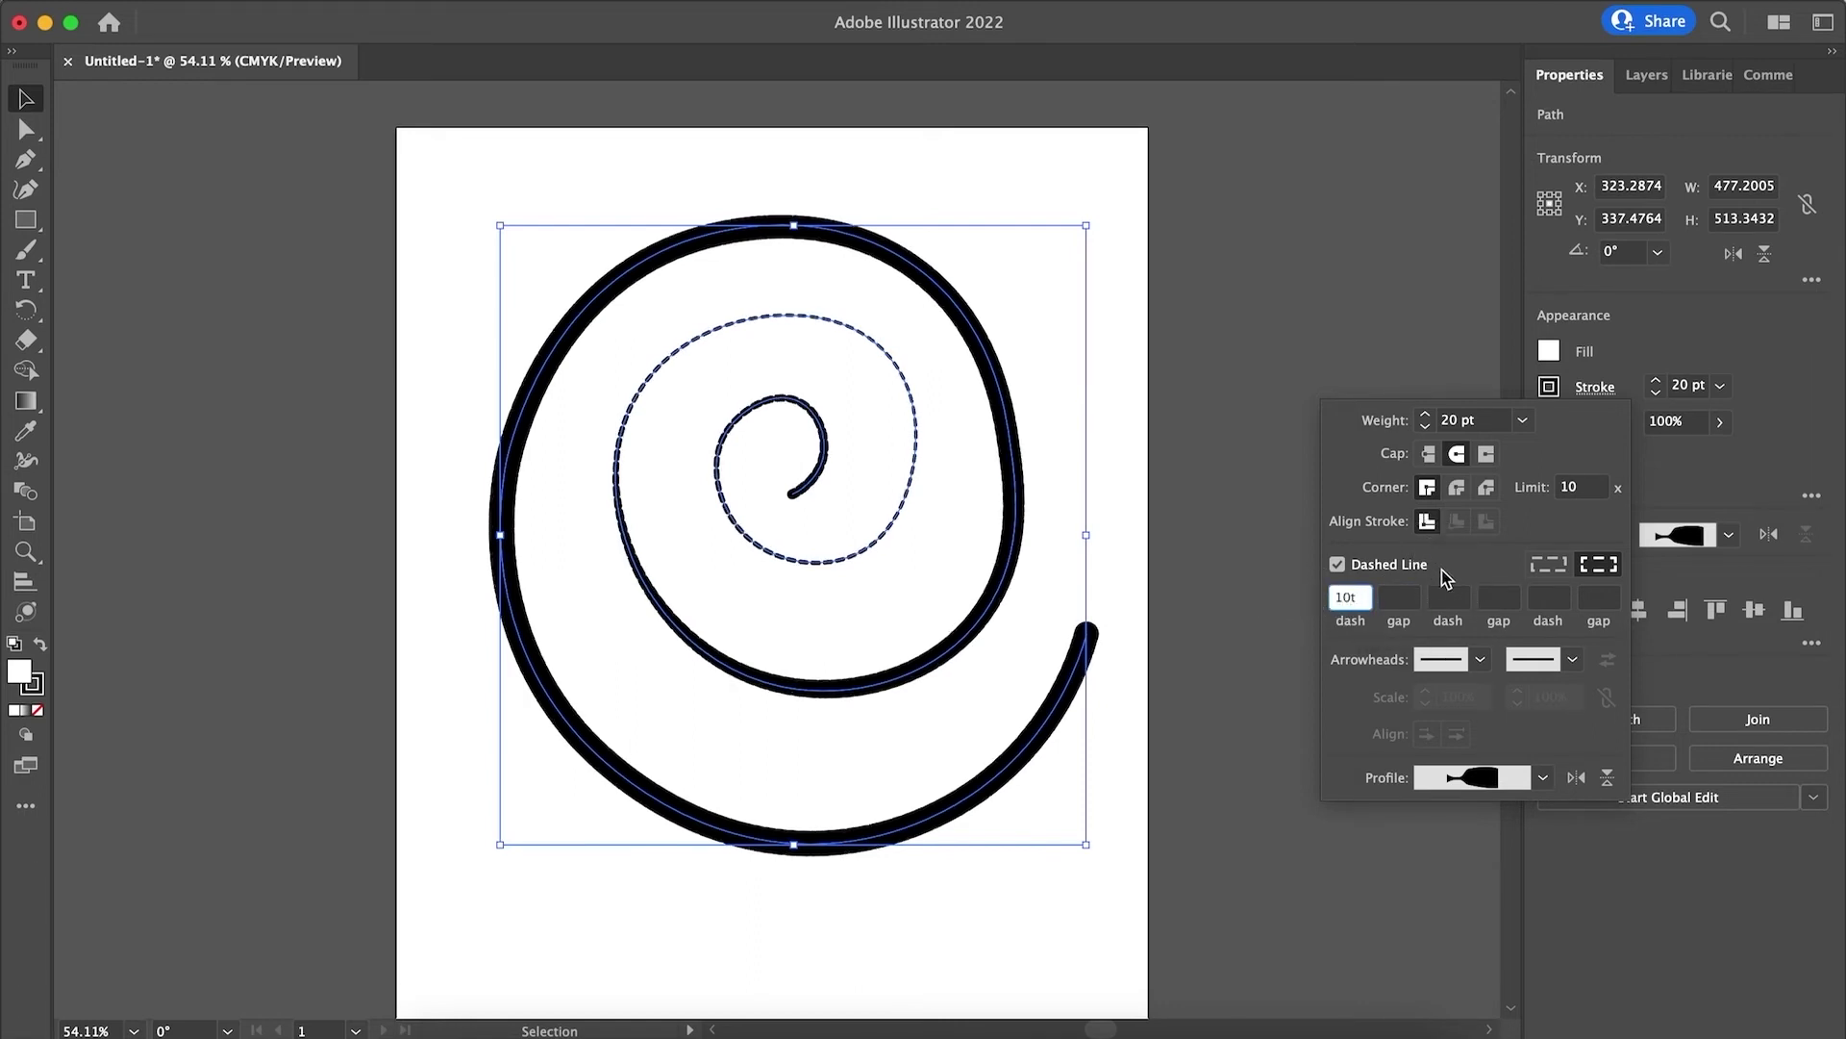
left_click(1405, 598)
left_click(1549, 563)
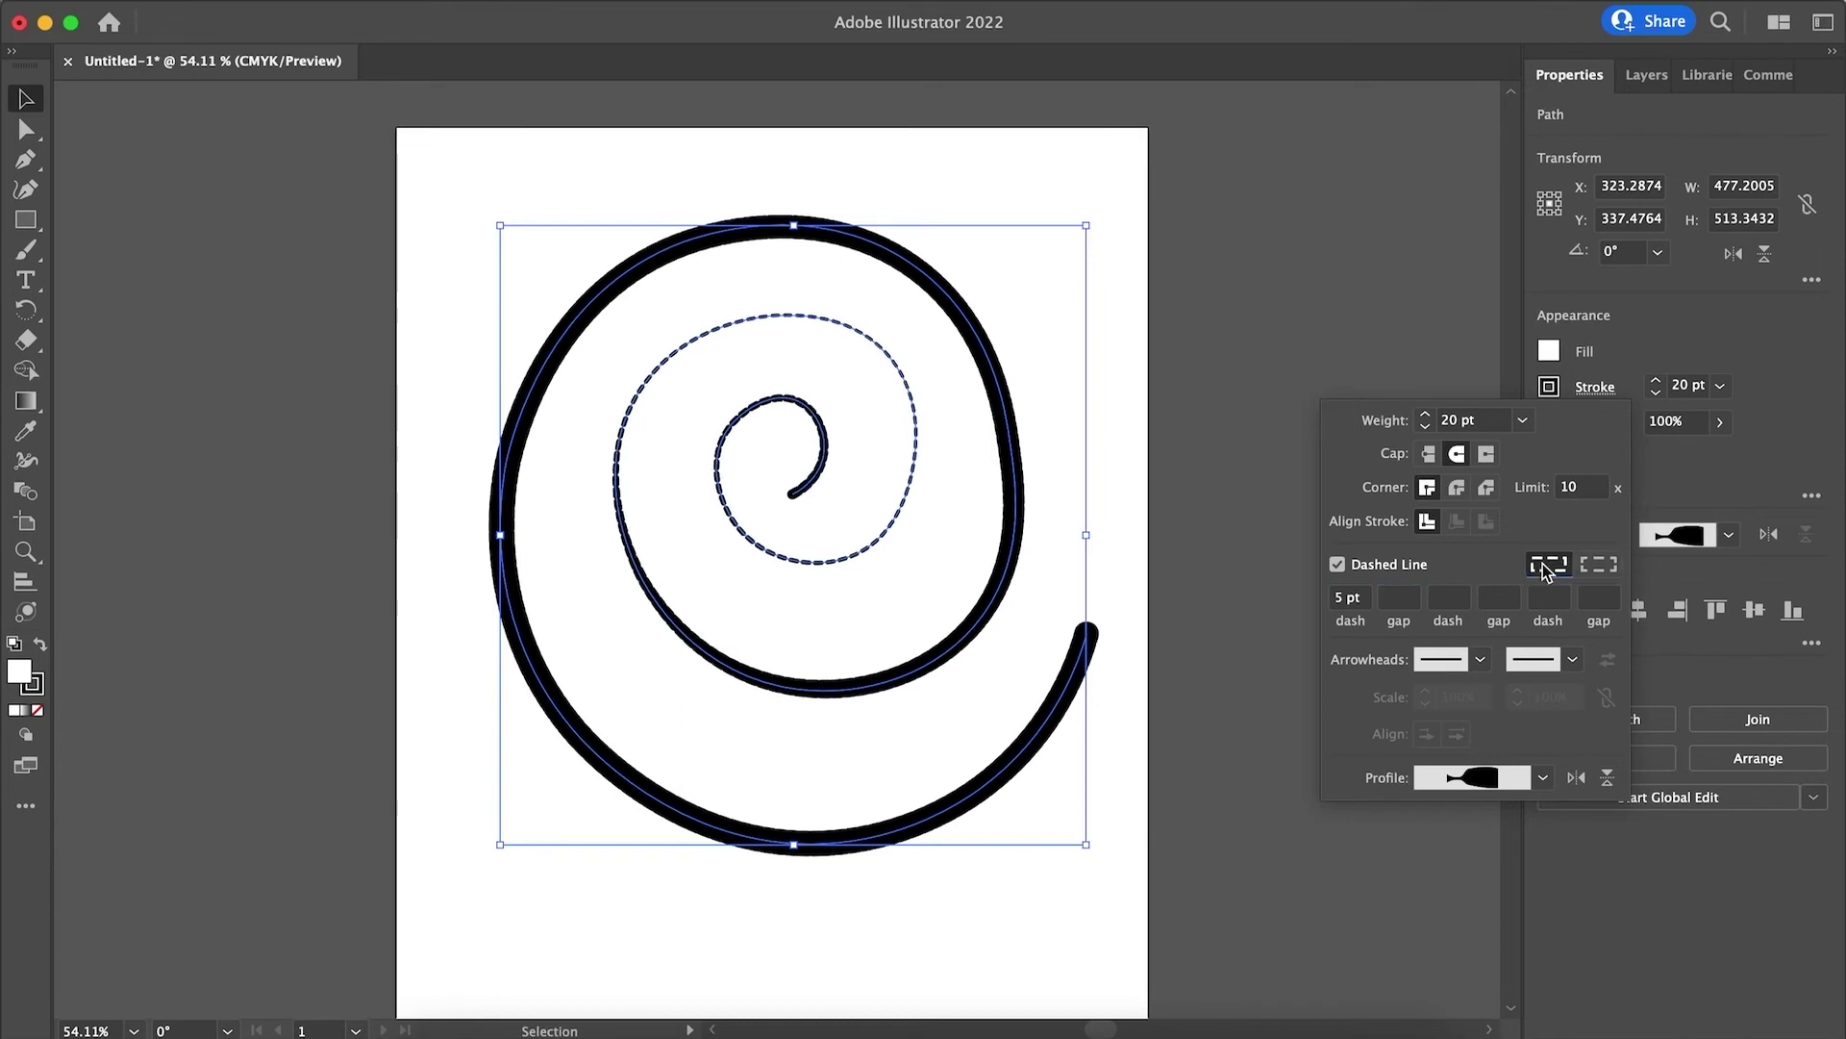
left_click(1340, 602)
type("10")
key("Return")
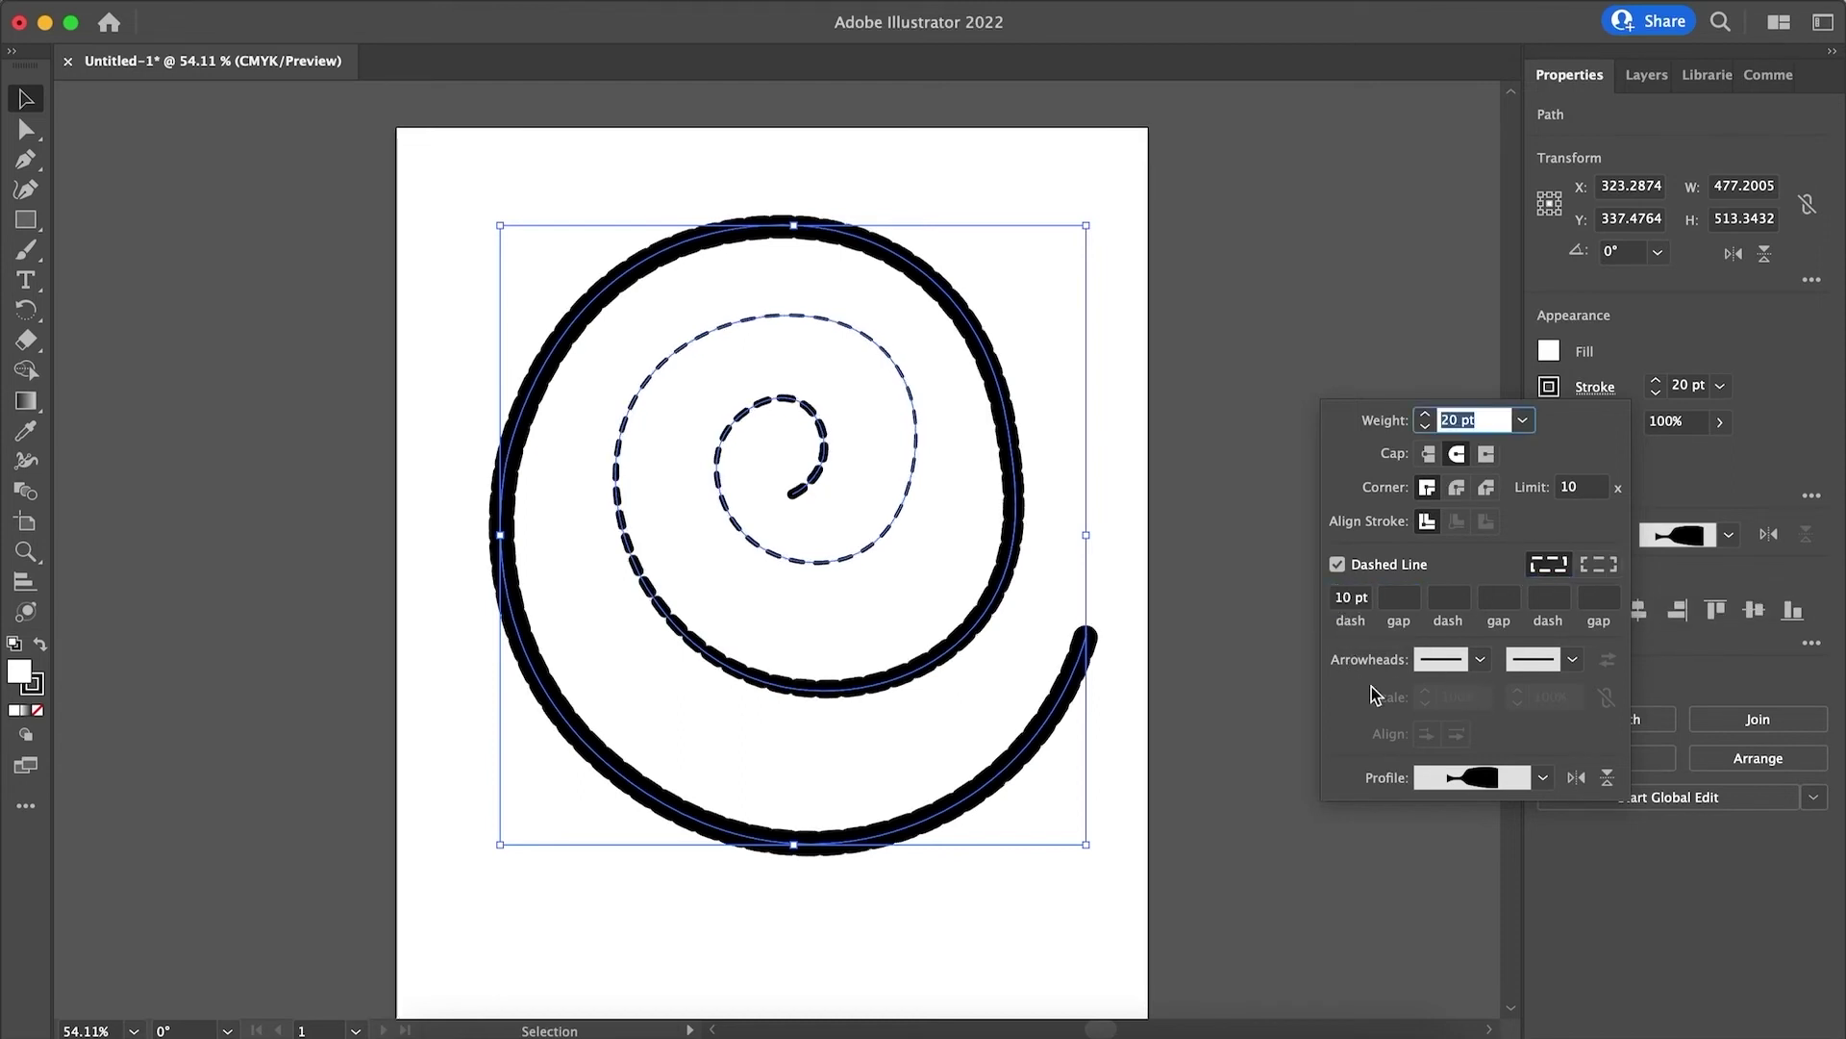
Step: Look through the start arrowhead choices, then close the stroke options
left_click(1479, 660)
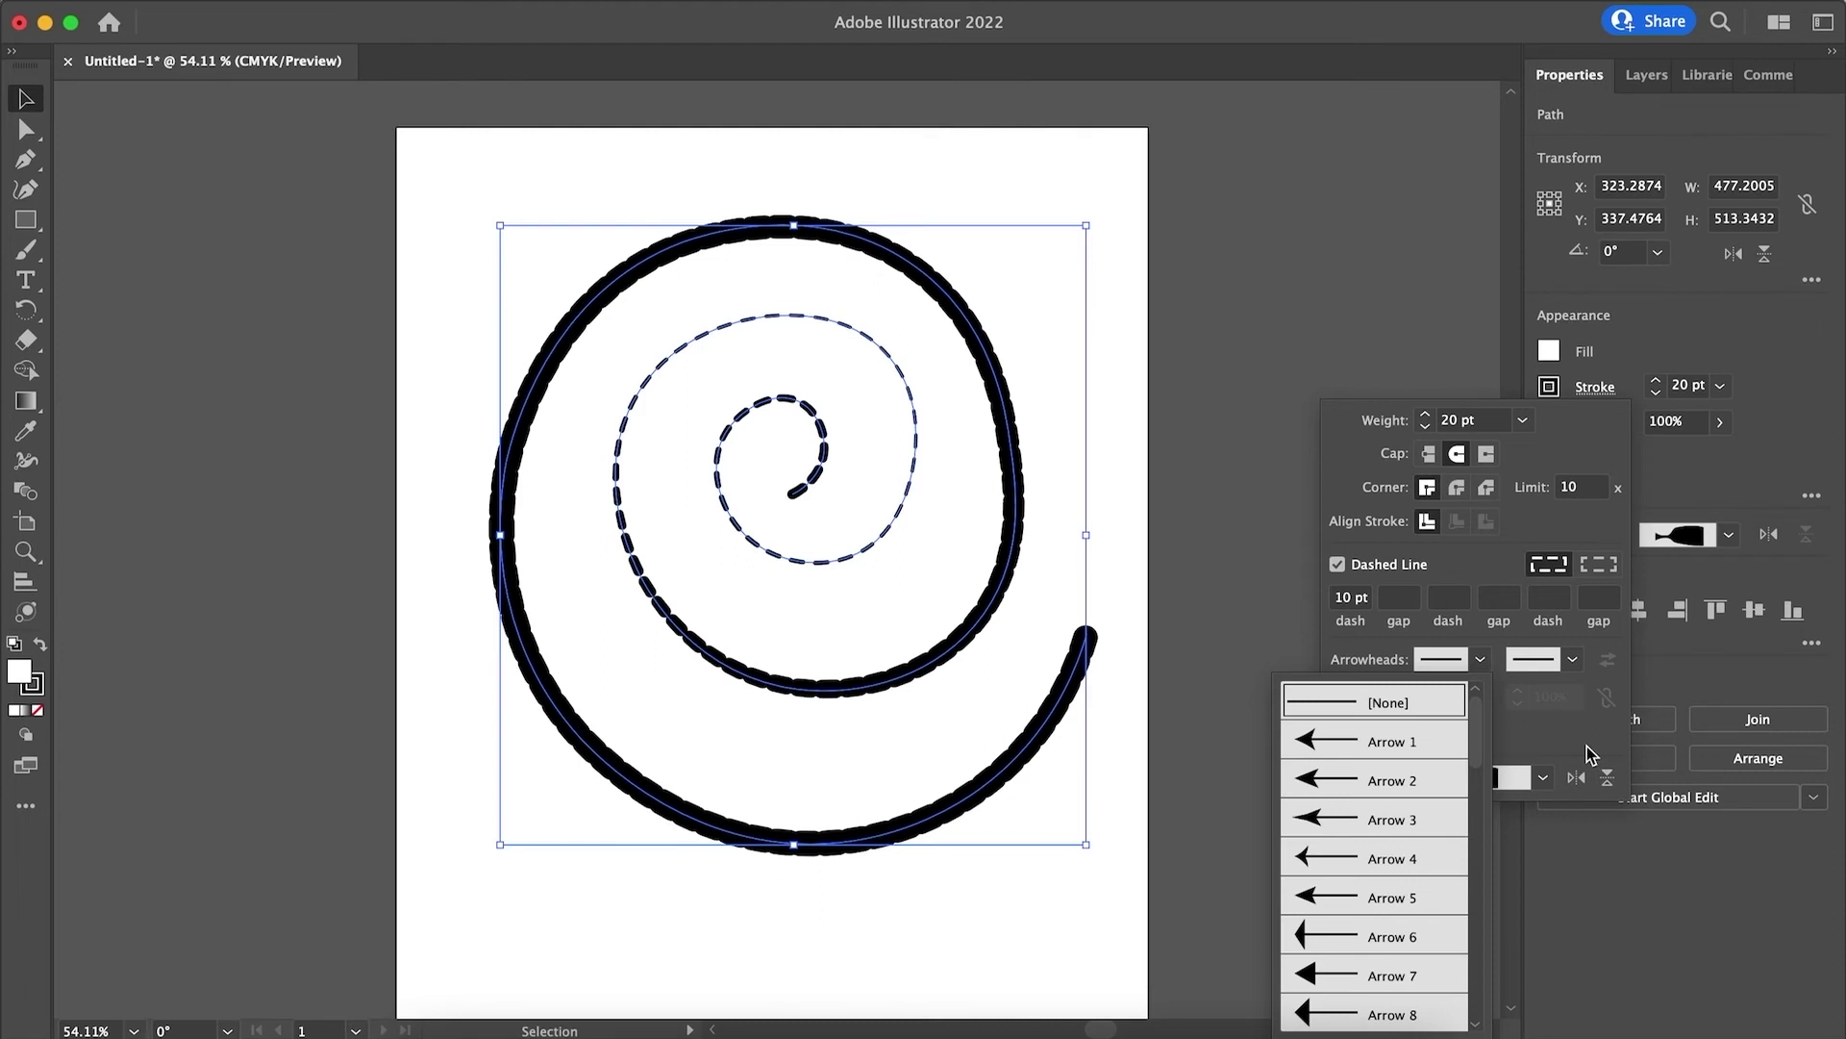
left_click(1408, 820)
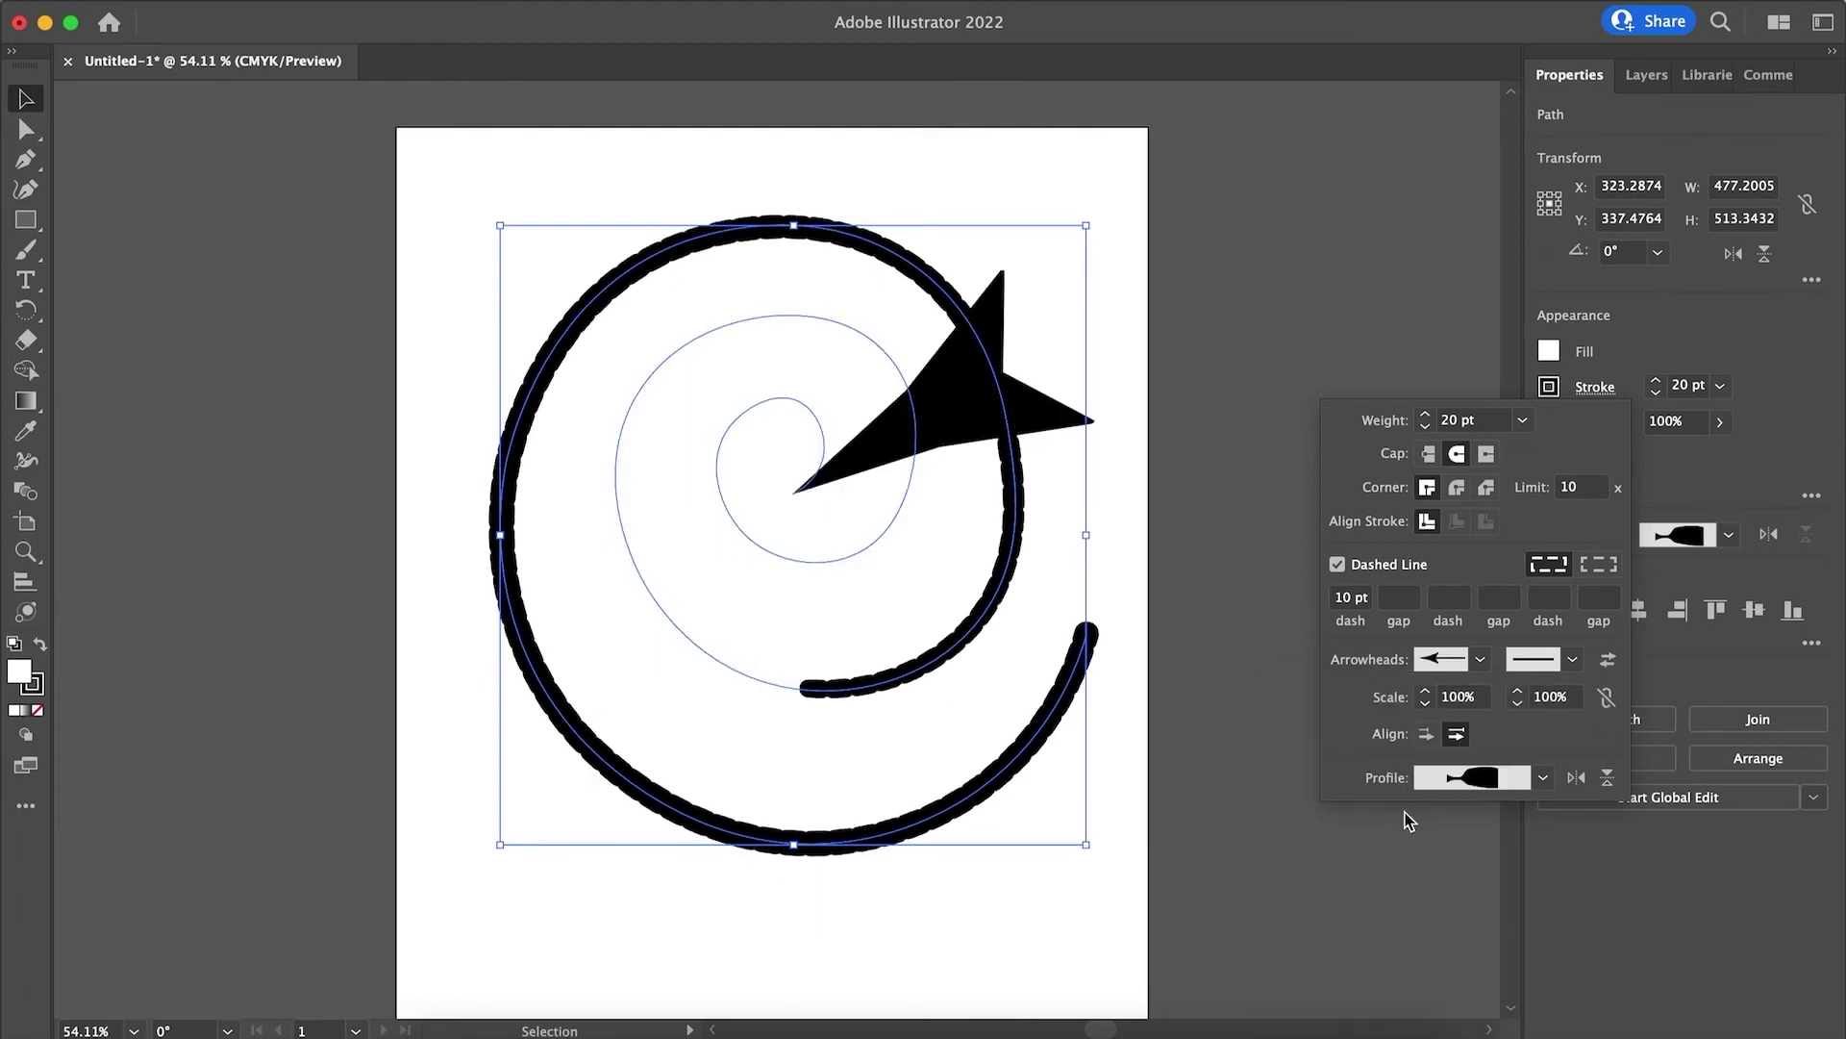
left_click(1409, 820)
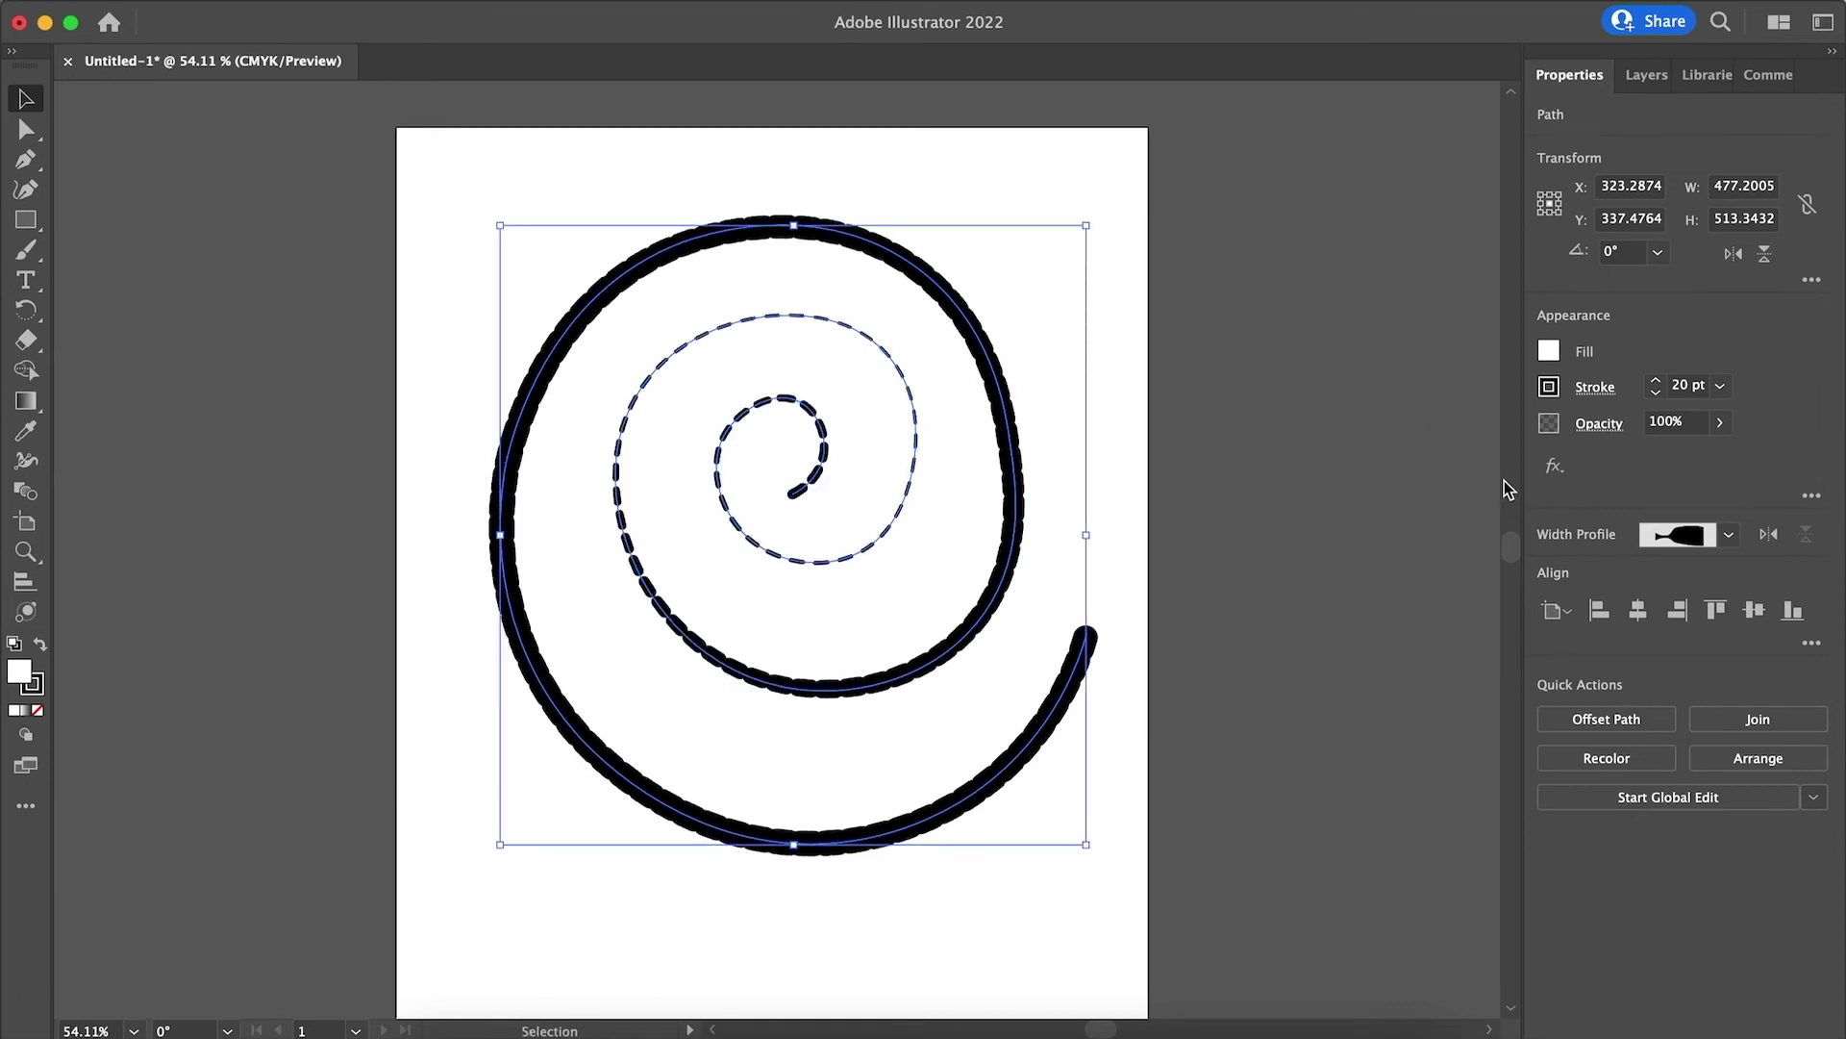
Step: Save the spiral's current width shape as the profile 'Width Profile2'
left_click(1588, 396)
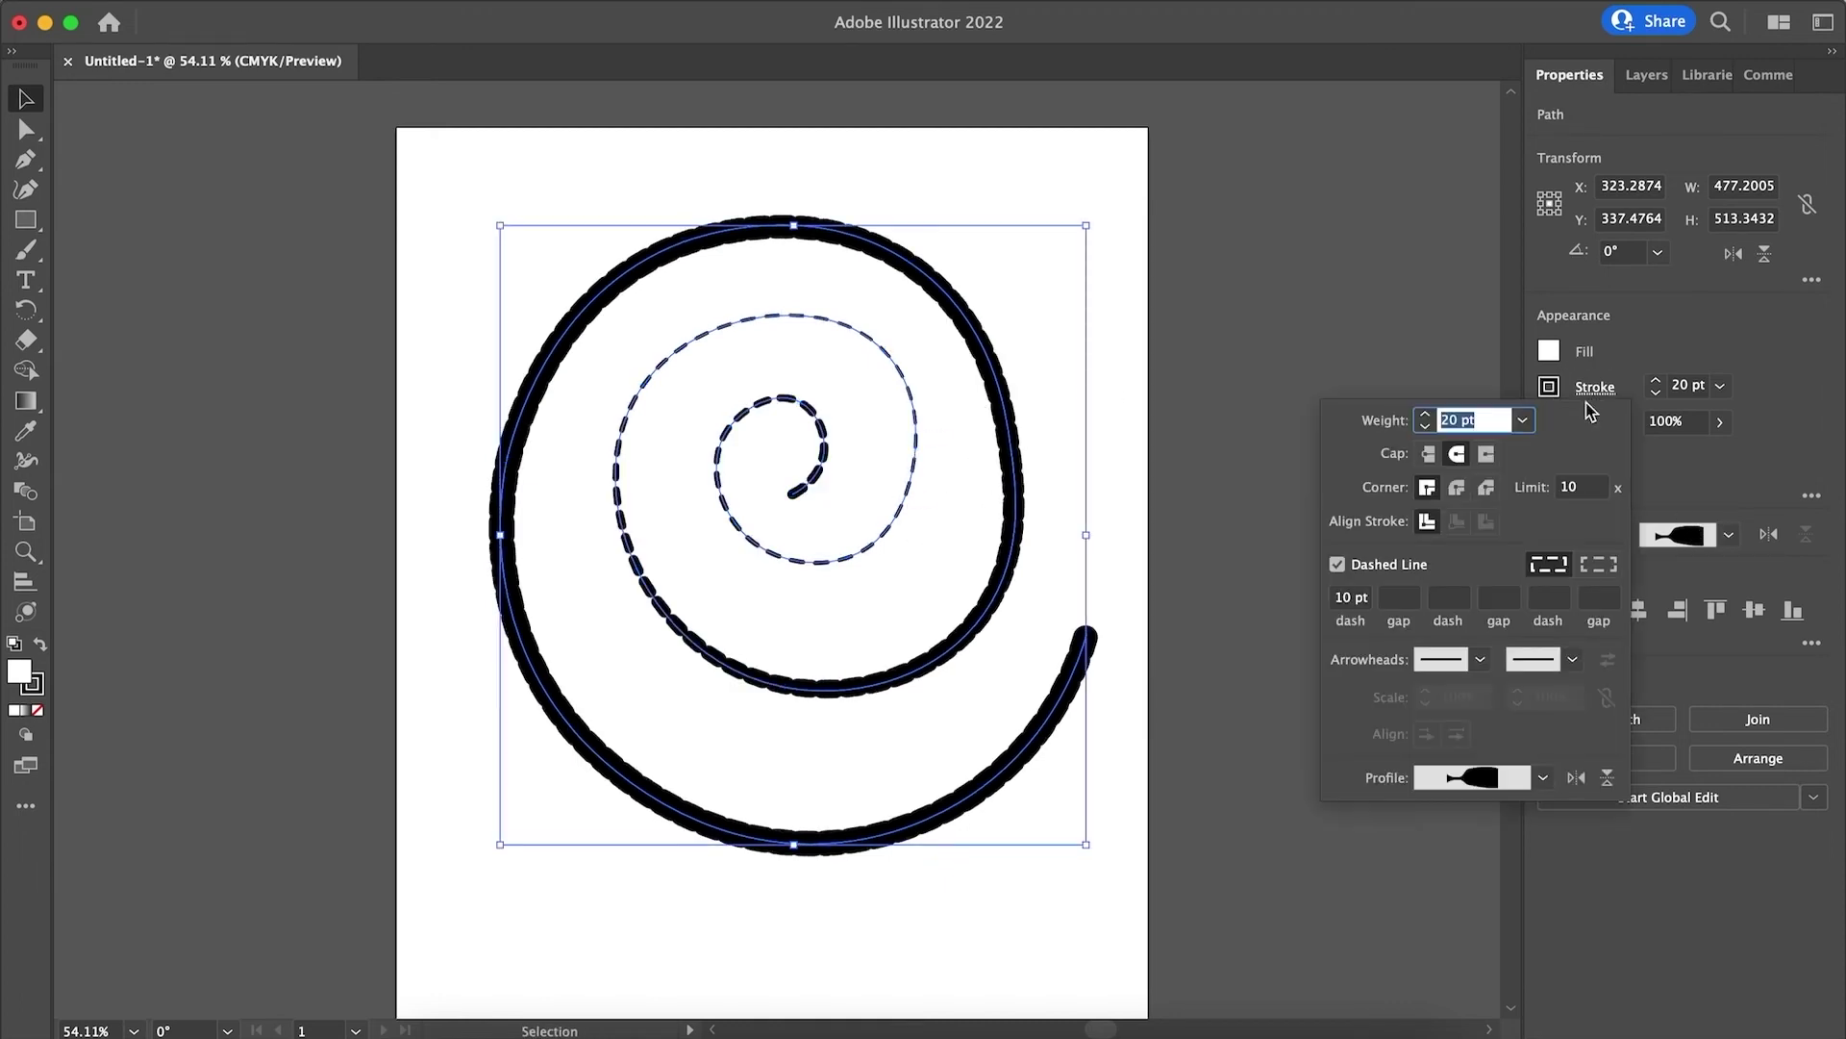
left_click(1543, 781)
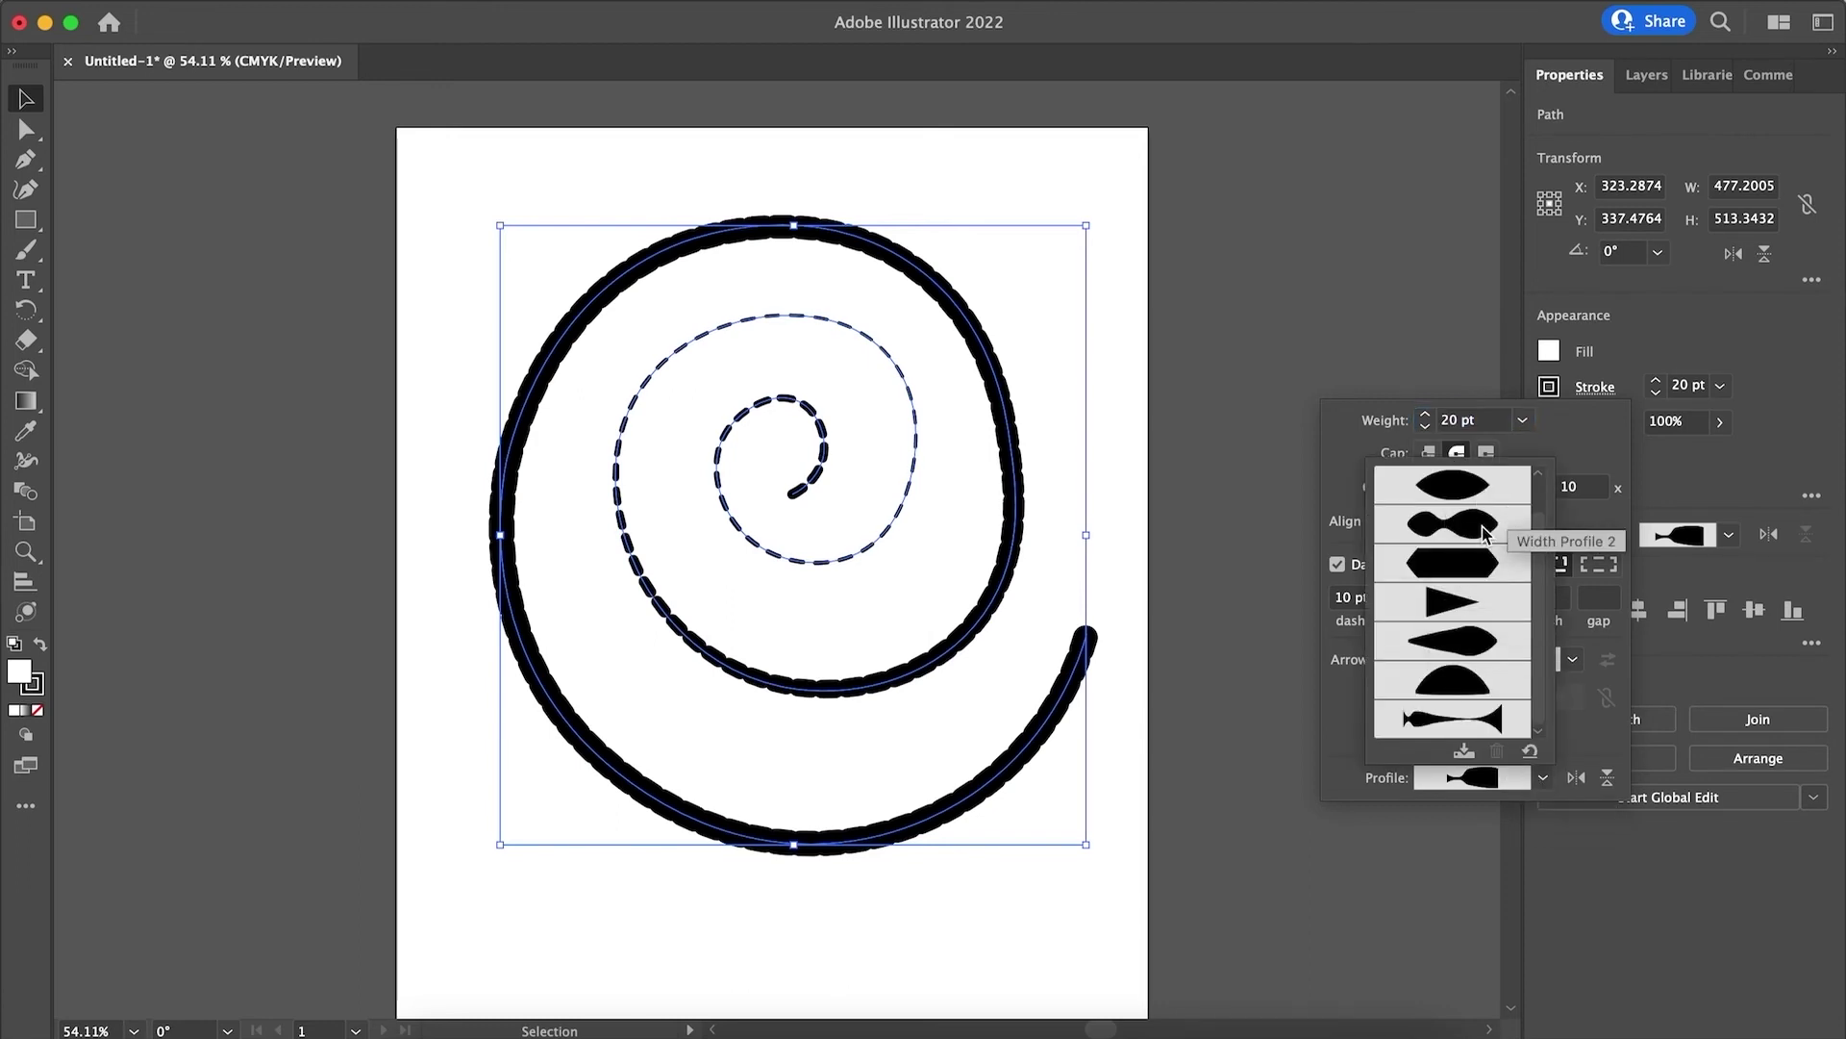
left_click(1587, 736)
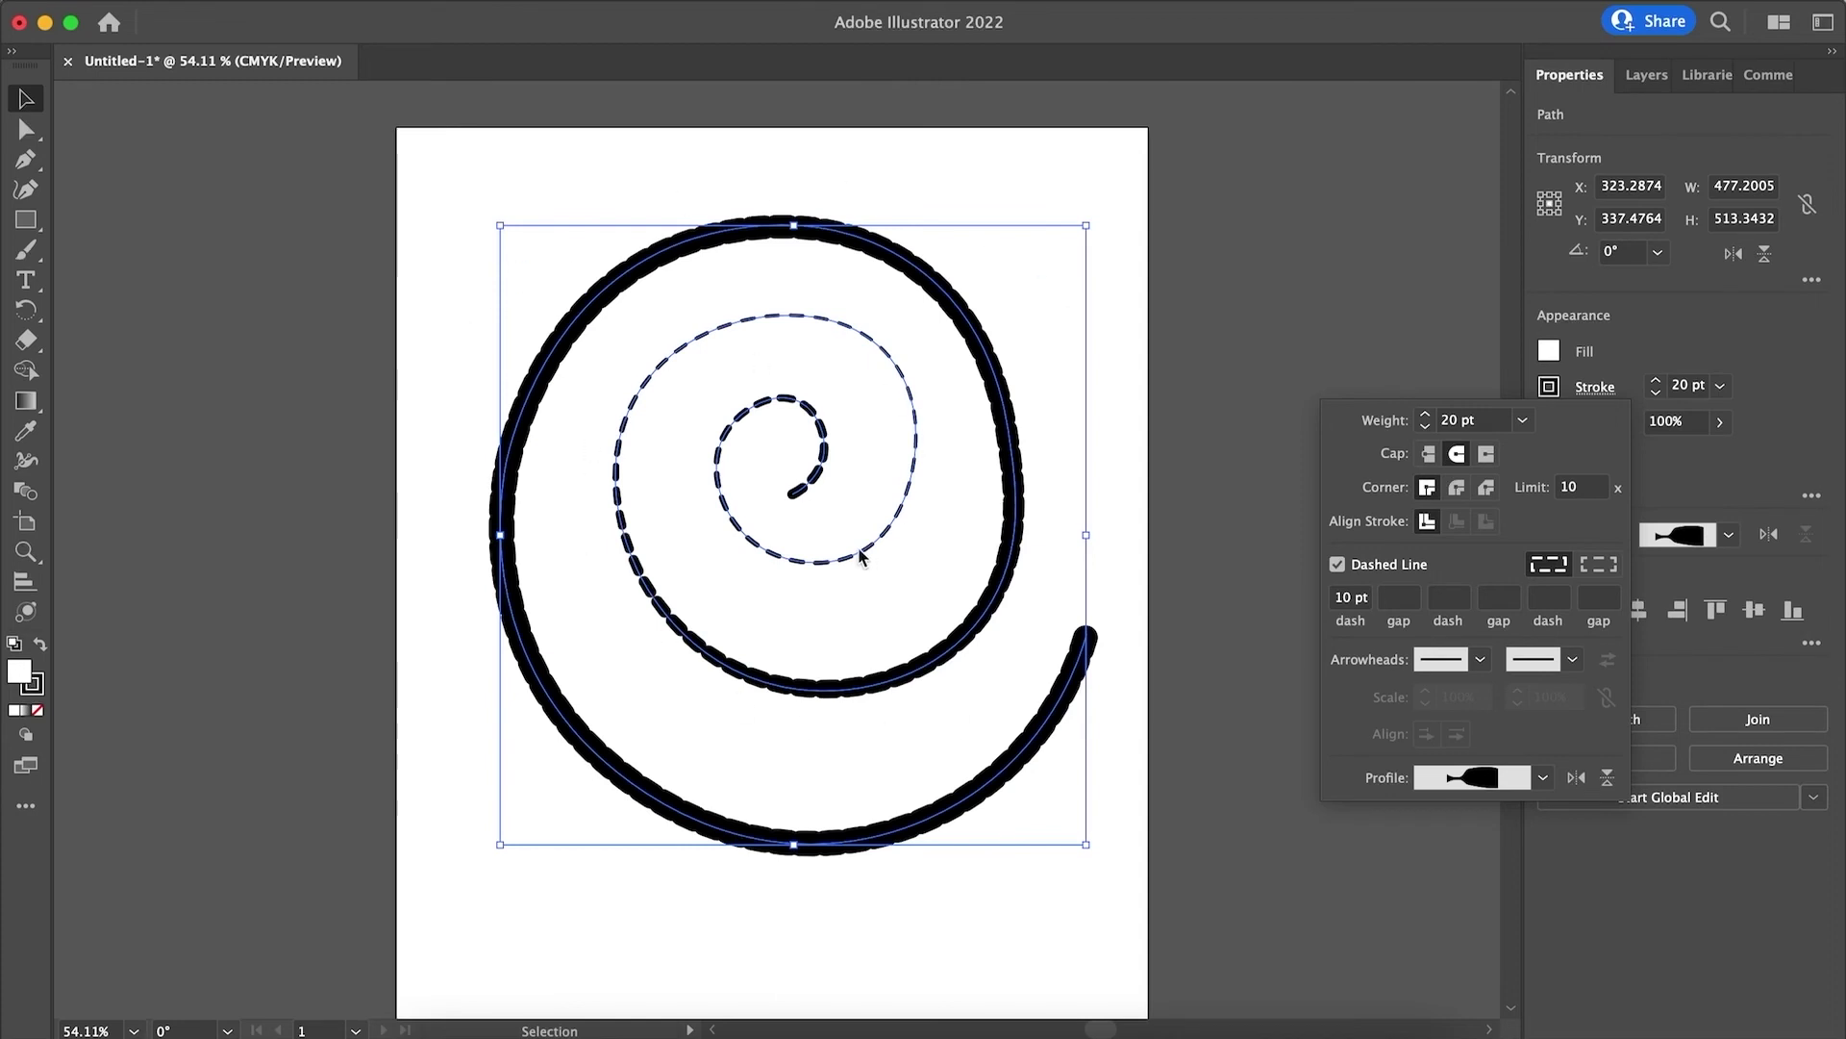
left_click(1546, 781)
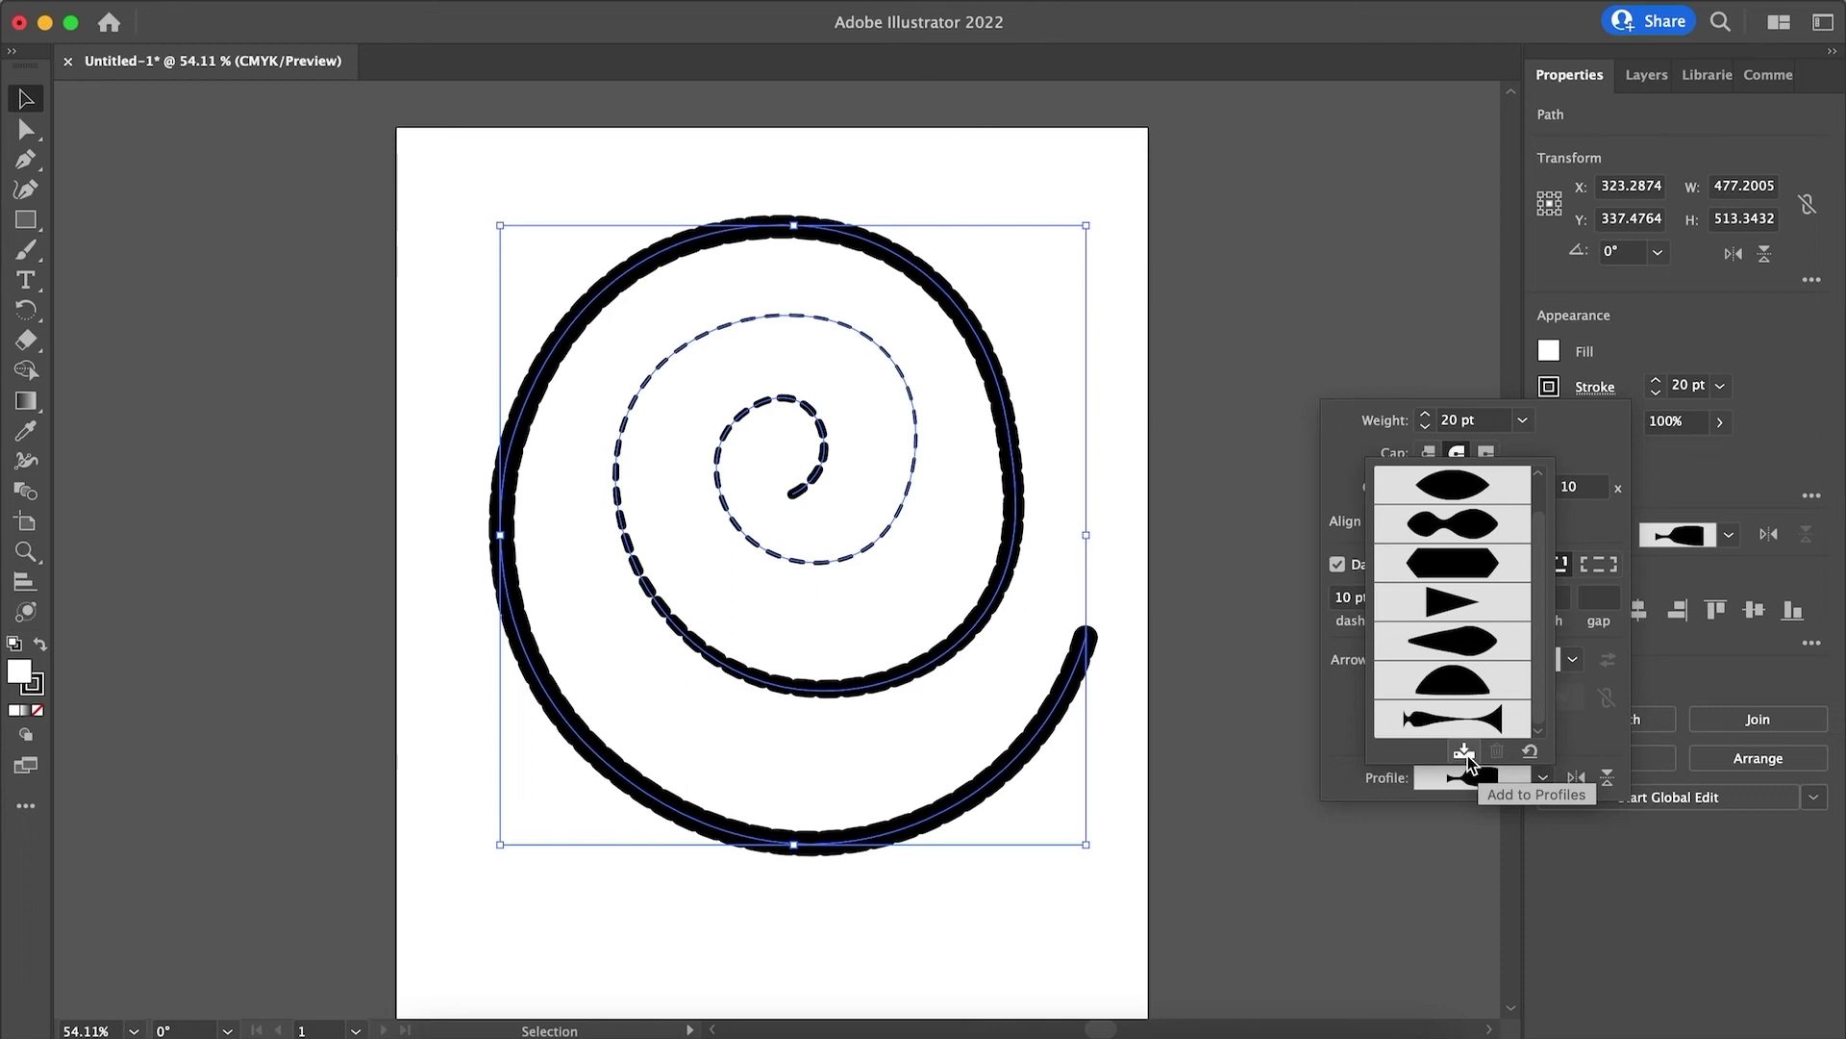
left_click(1463, 752)
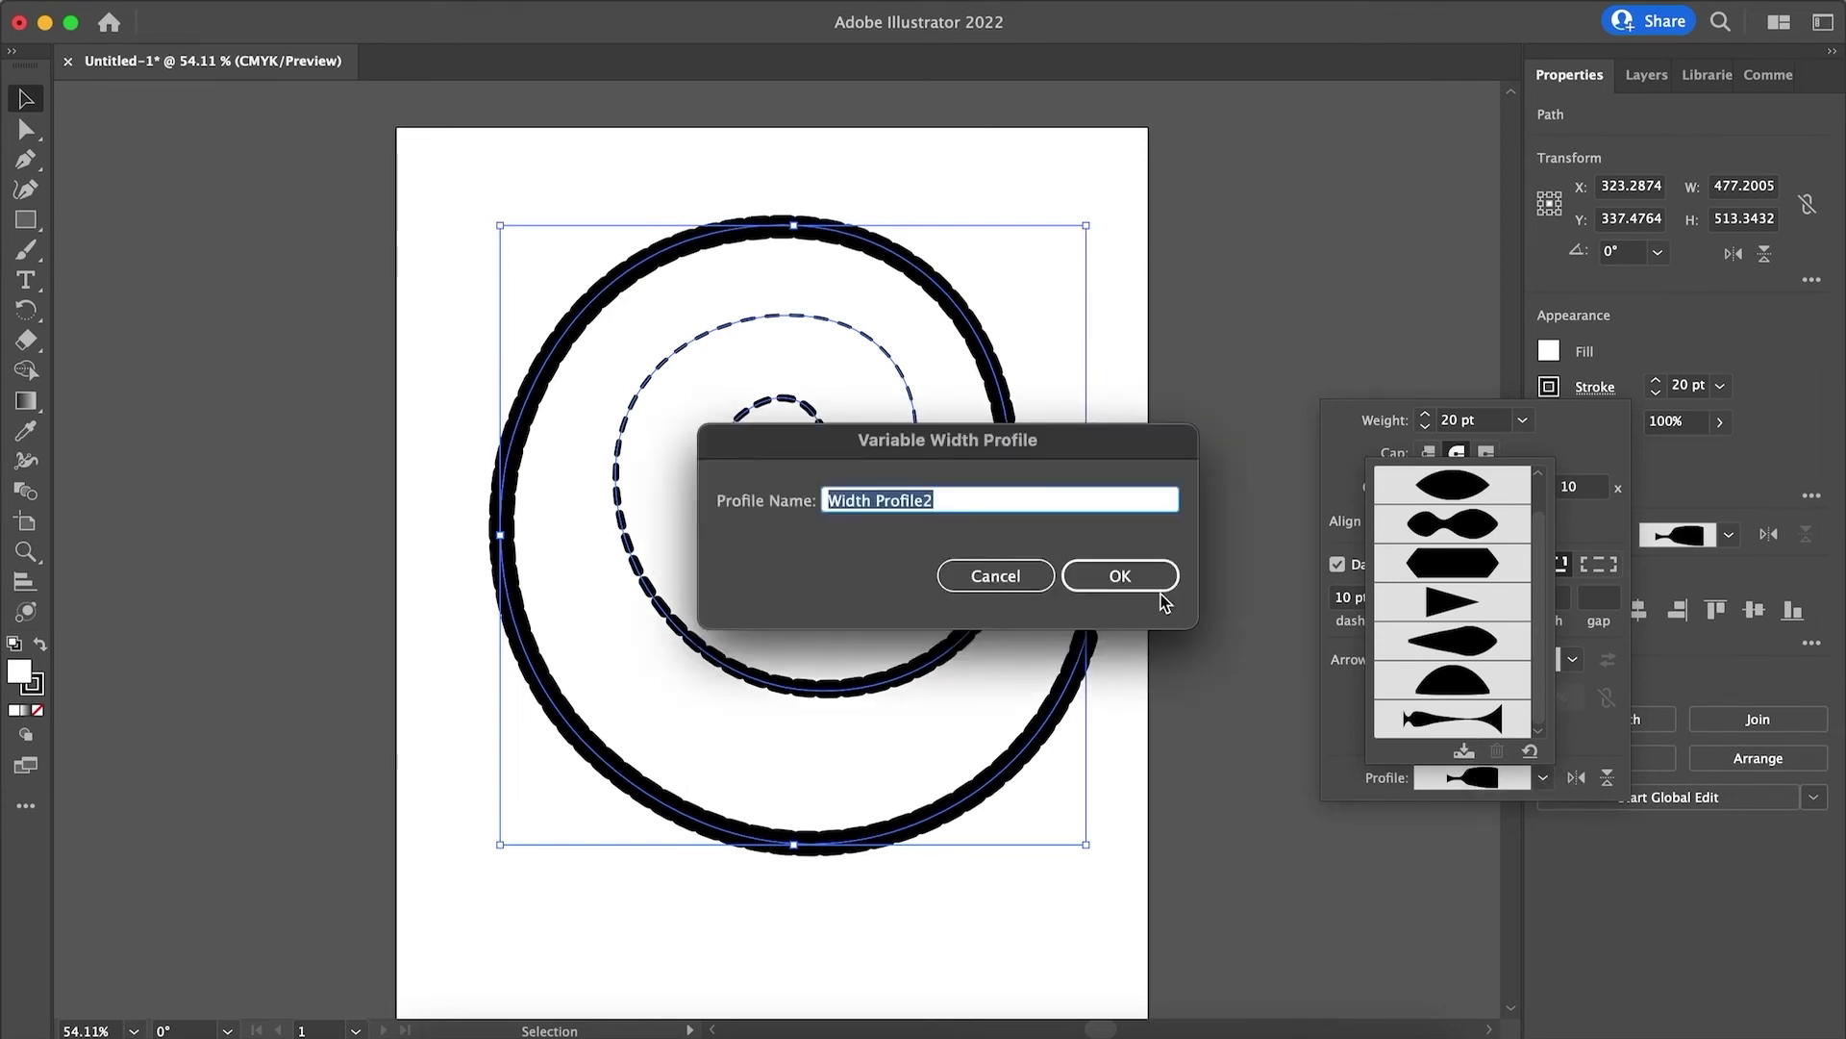
left_click(1124, 577)
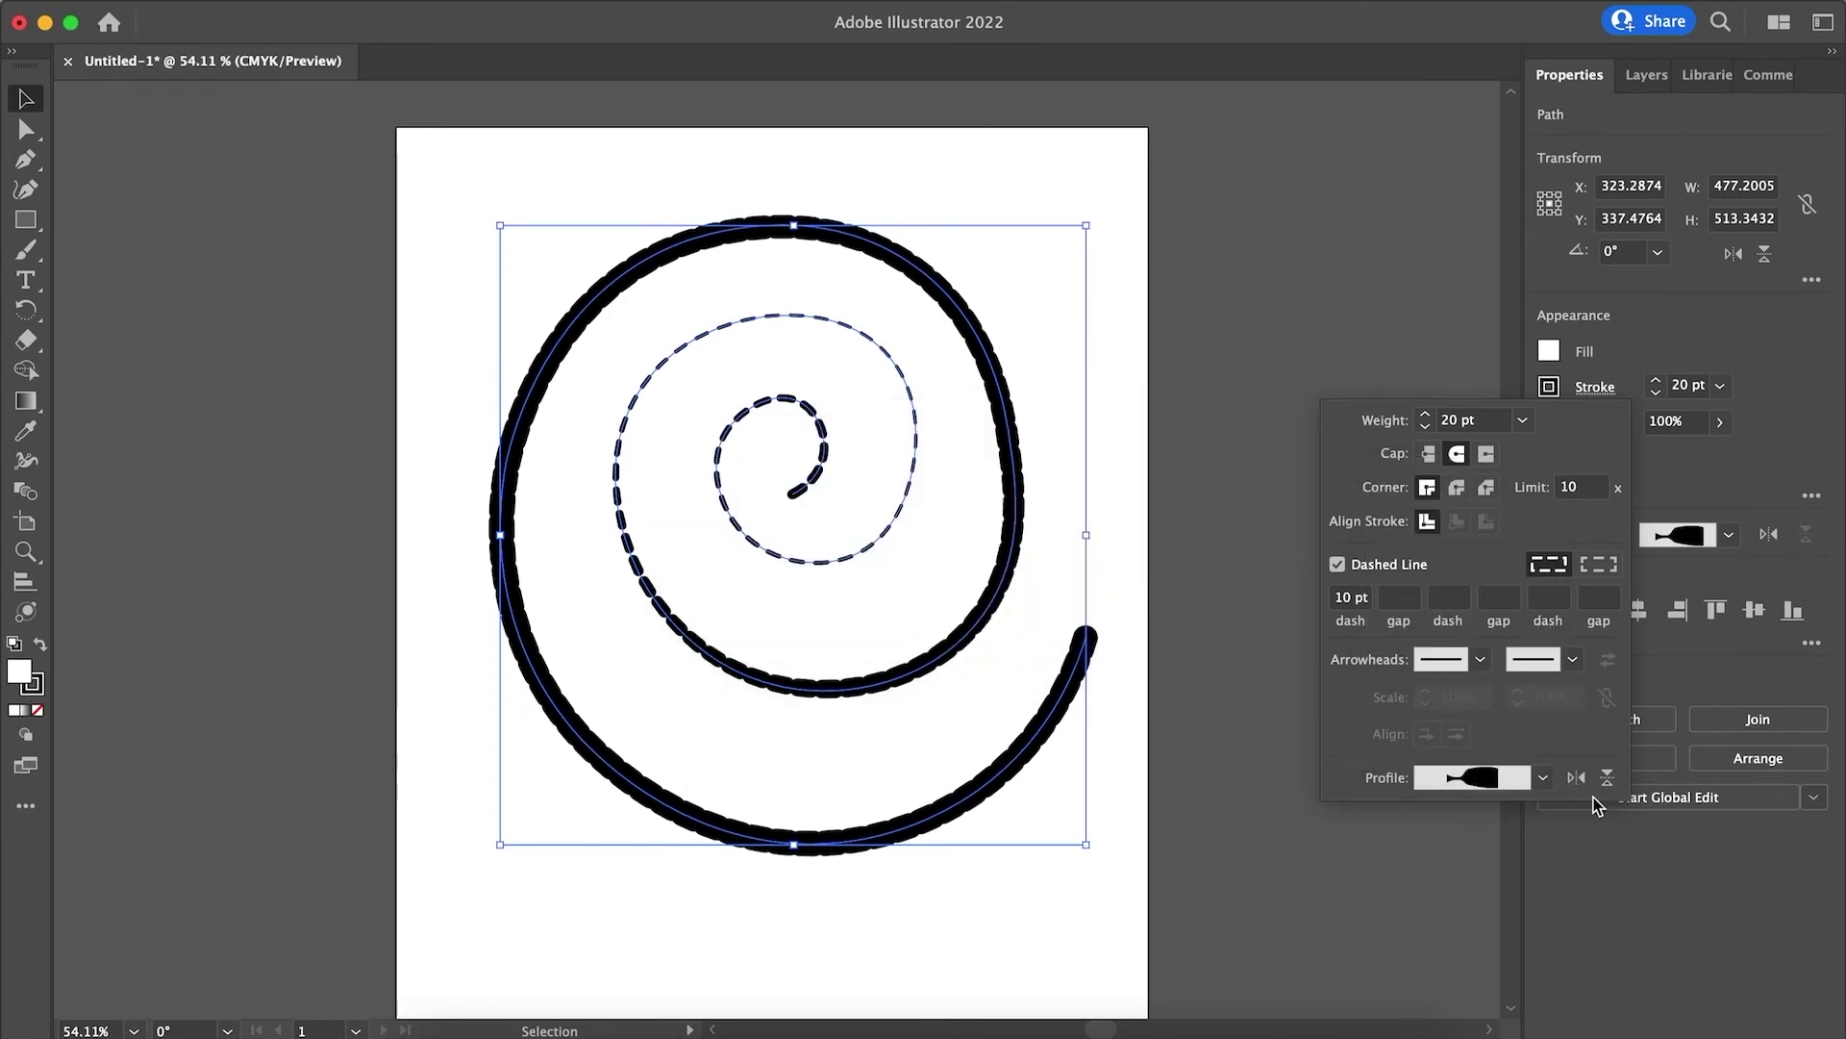
left_click(1542, 777)
Step: Make the stroke solid again and try dome, tapered, triangular and flat-middle width profiles
left_click(1486, 693)
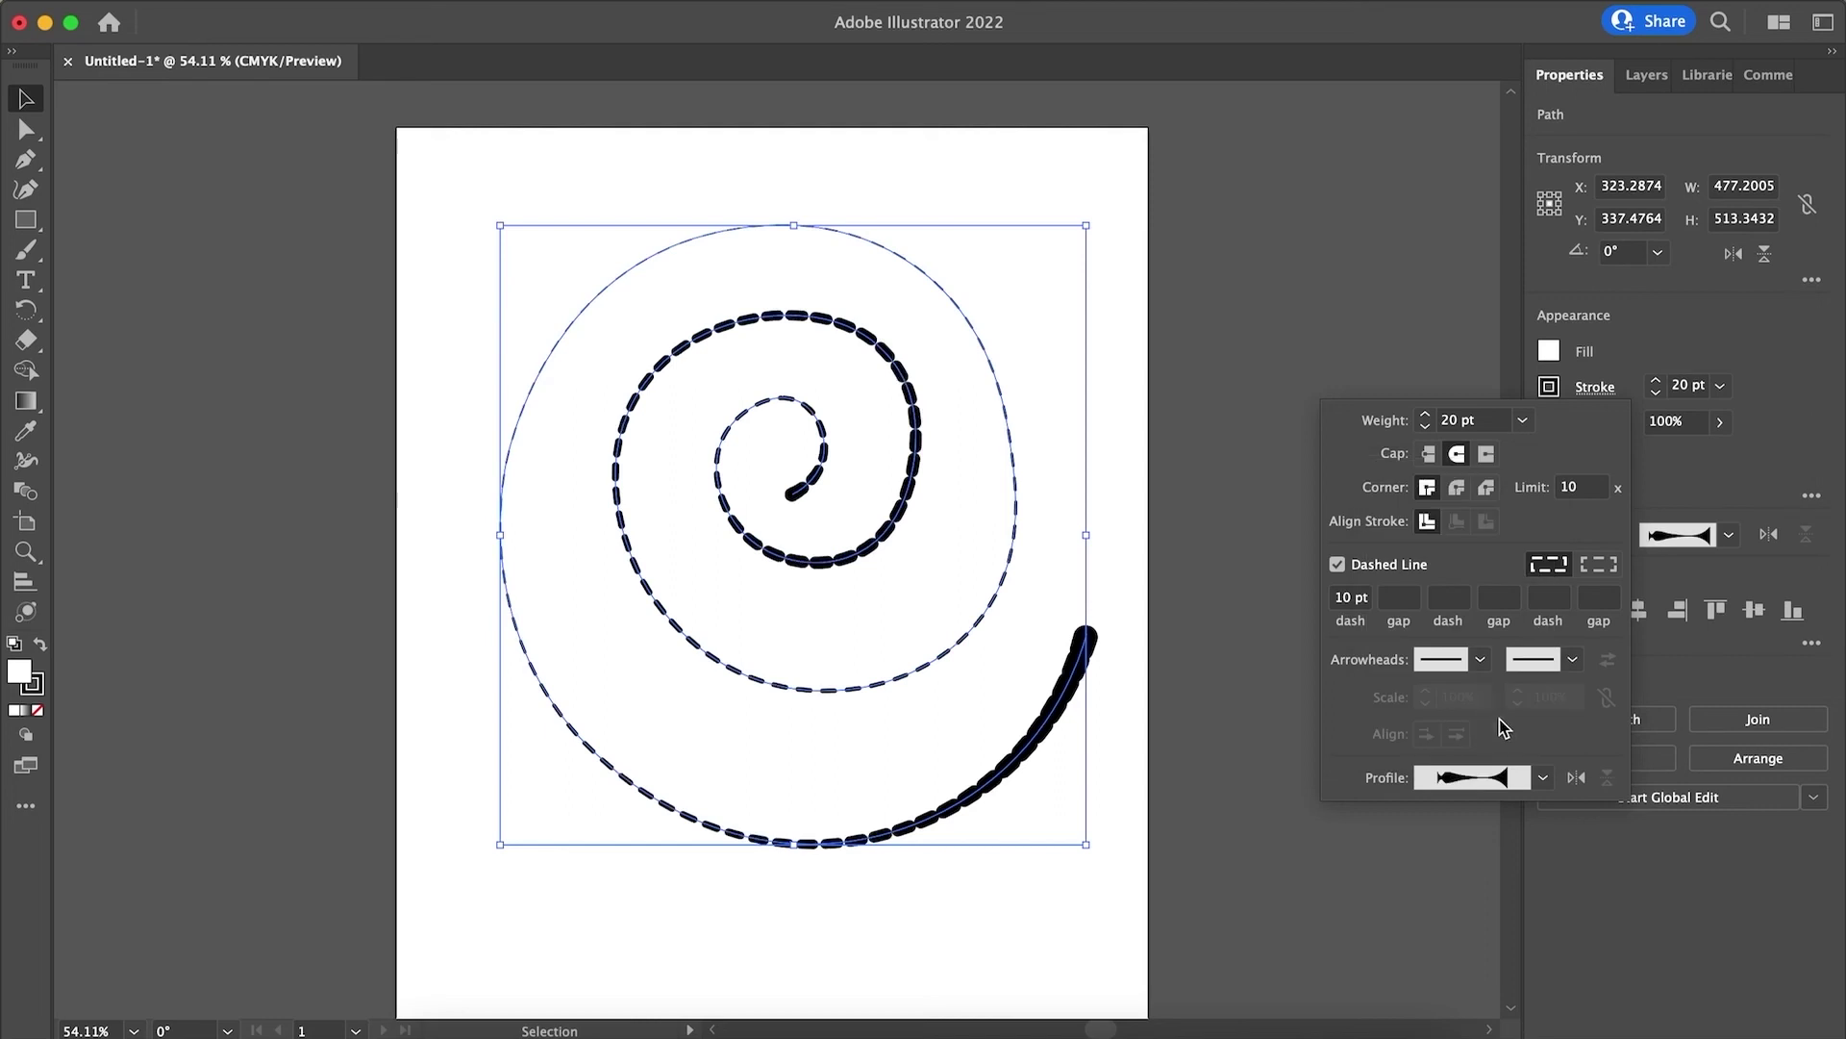
left_click(1338, 564)
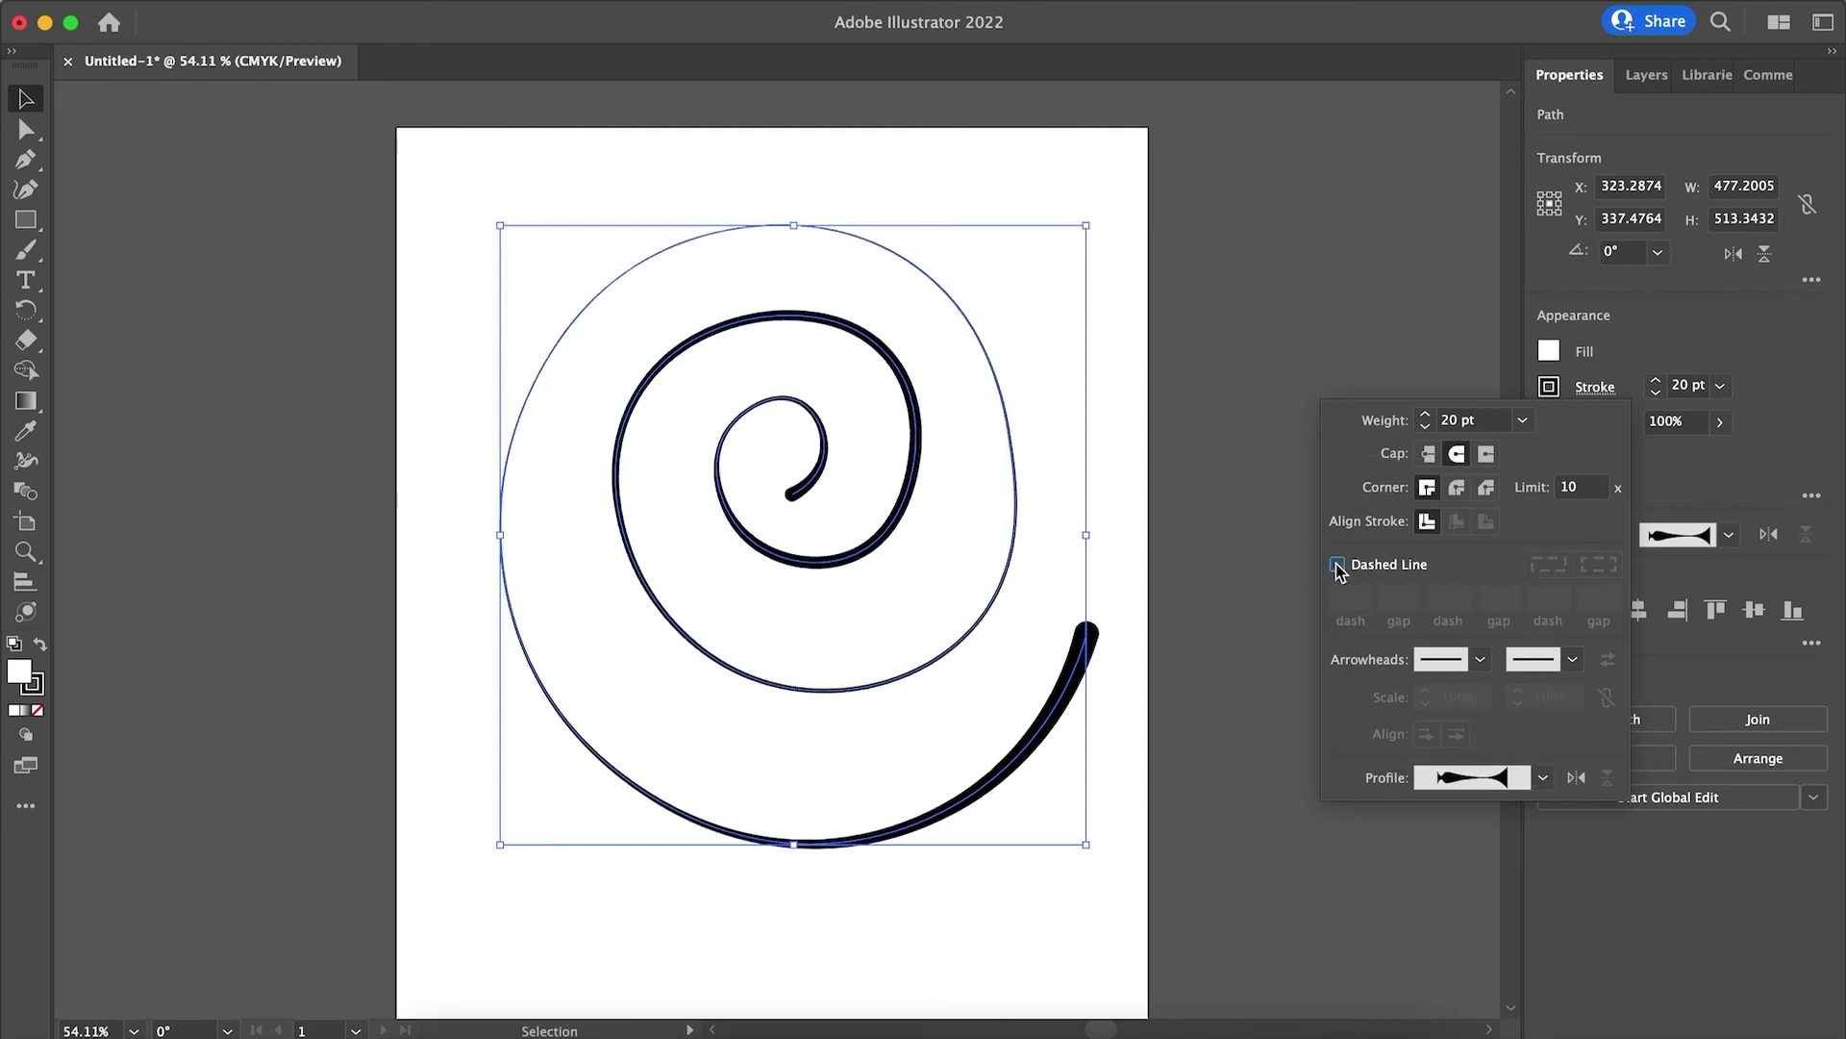
left_click(1542, 777)
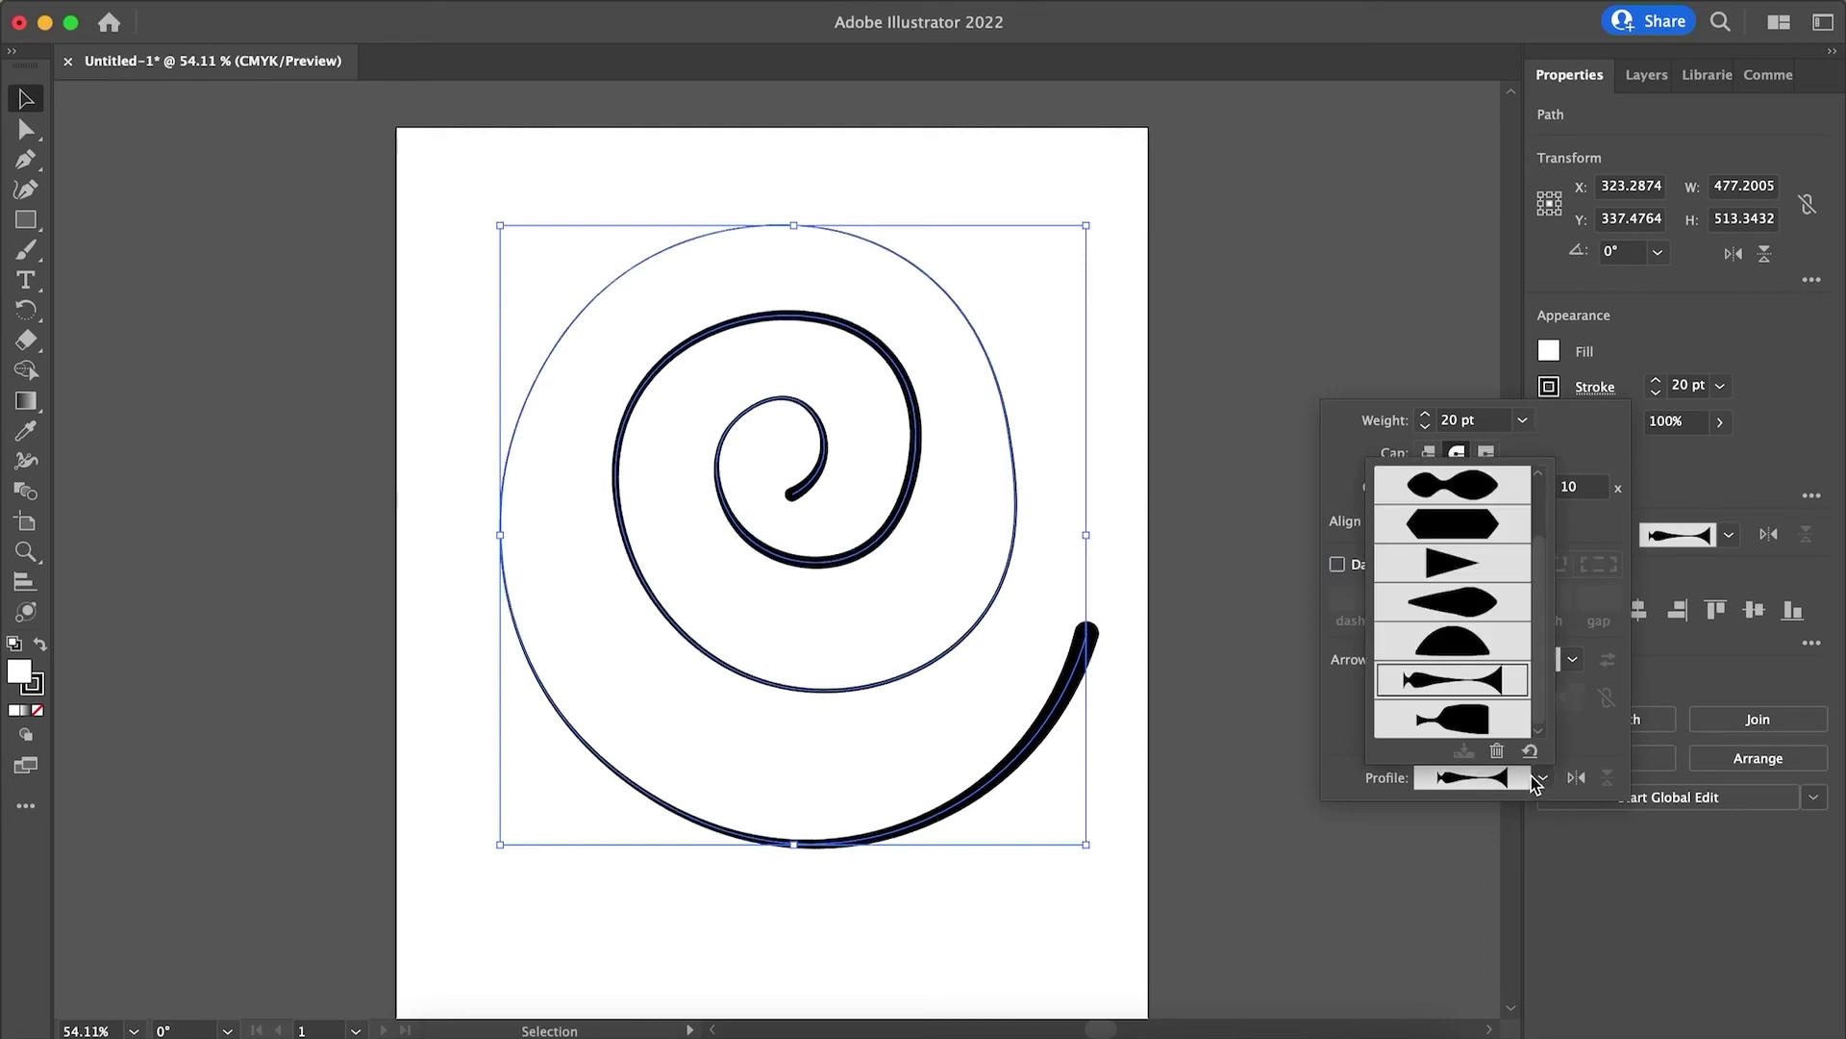
left_click(1488, 655)
left_click(1543, 777)
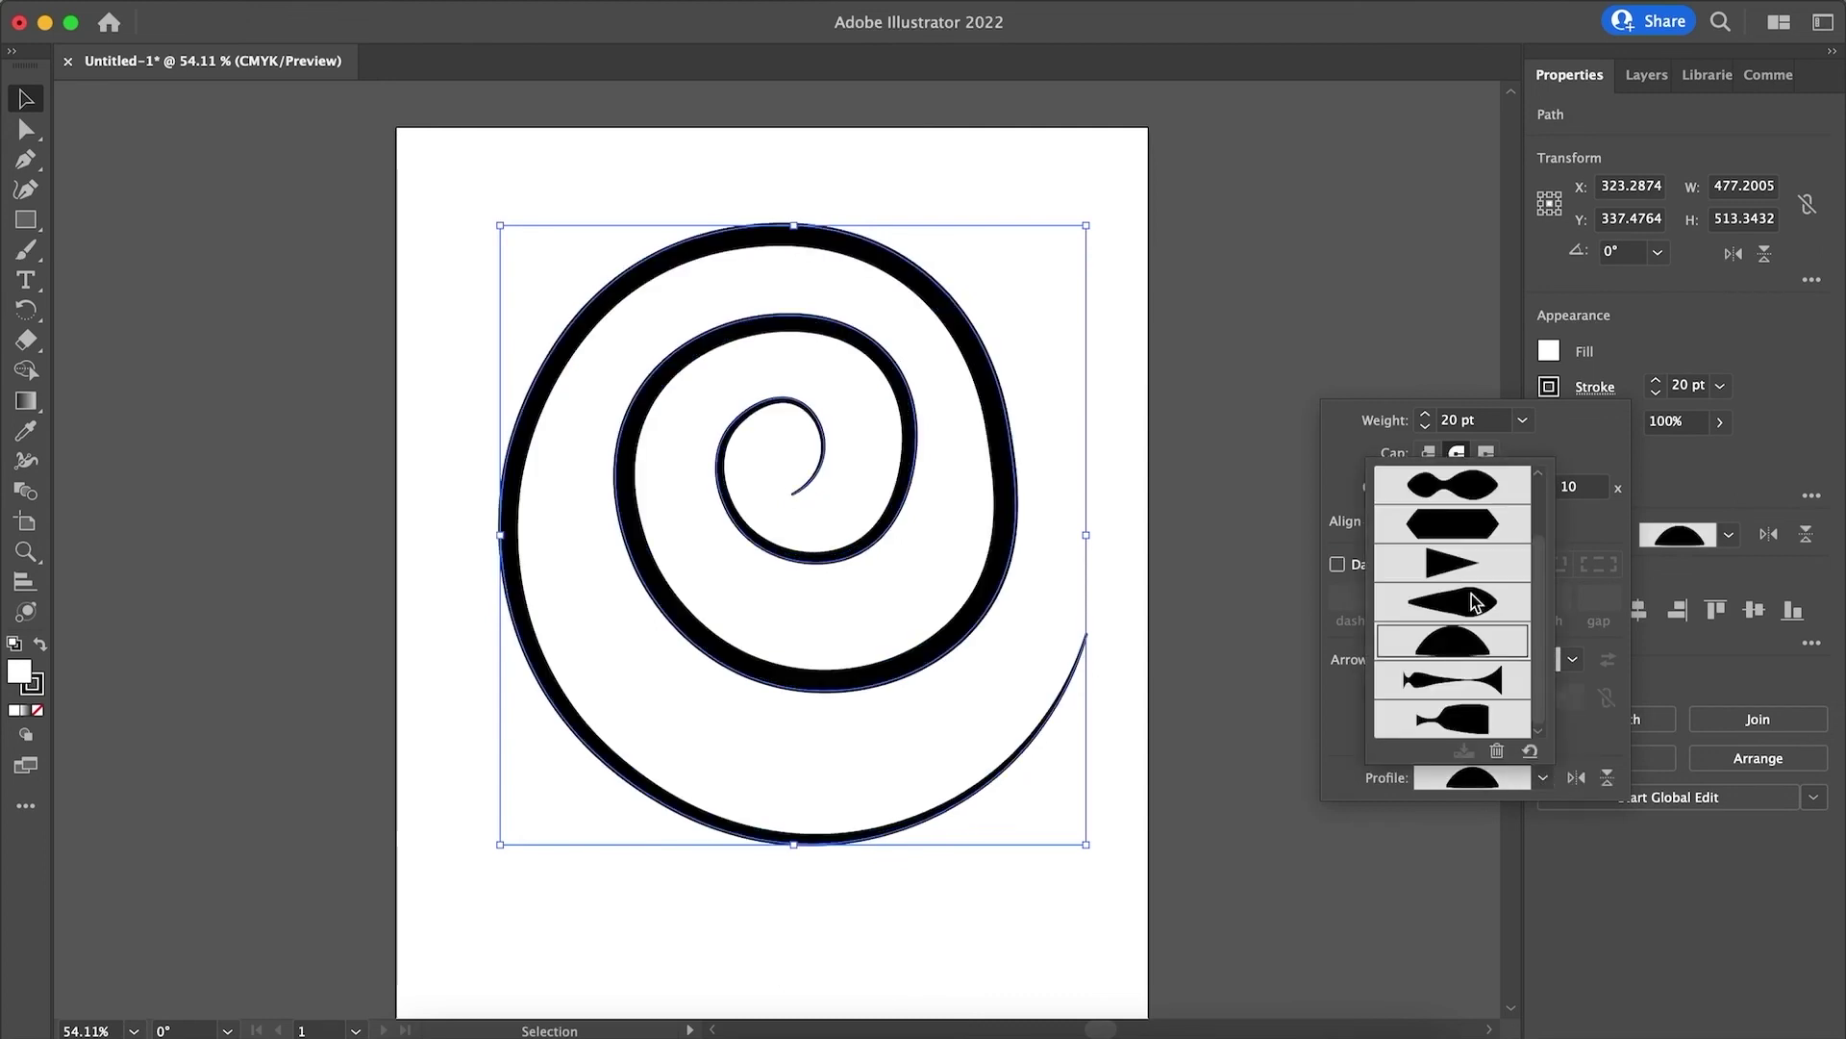
left_click(1476, 602)
left_click(1542, 779)
left_click(1454, 565)
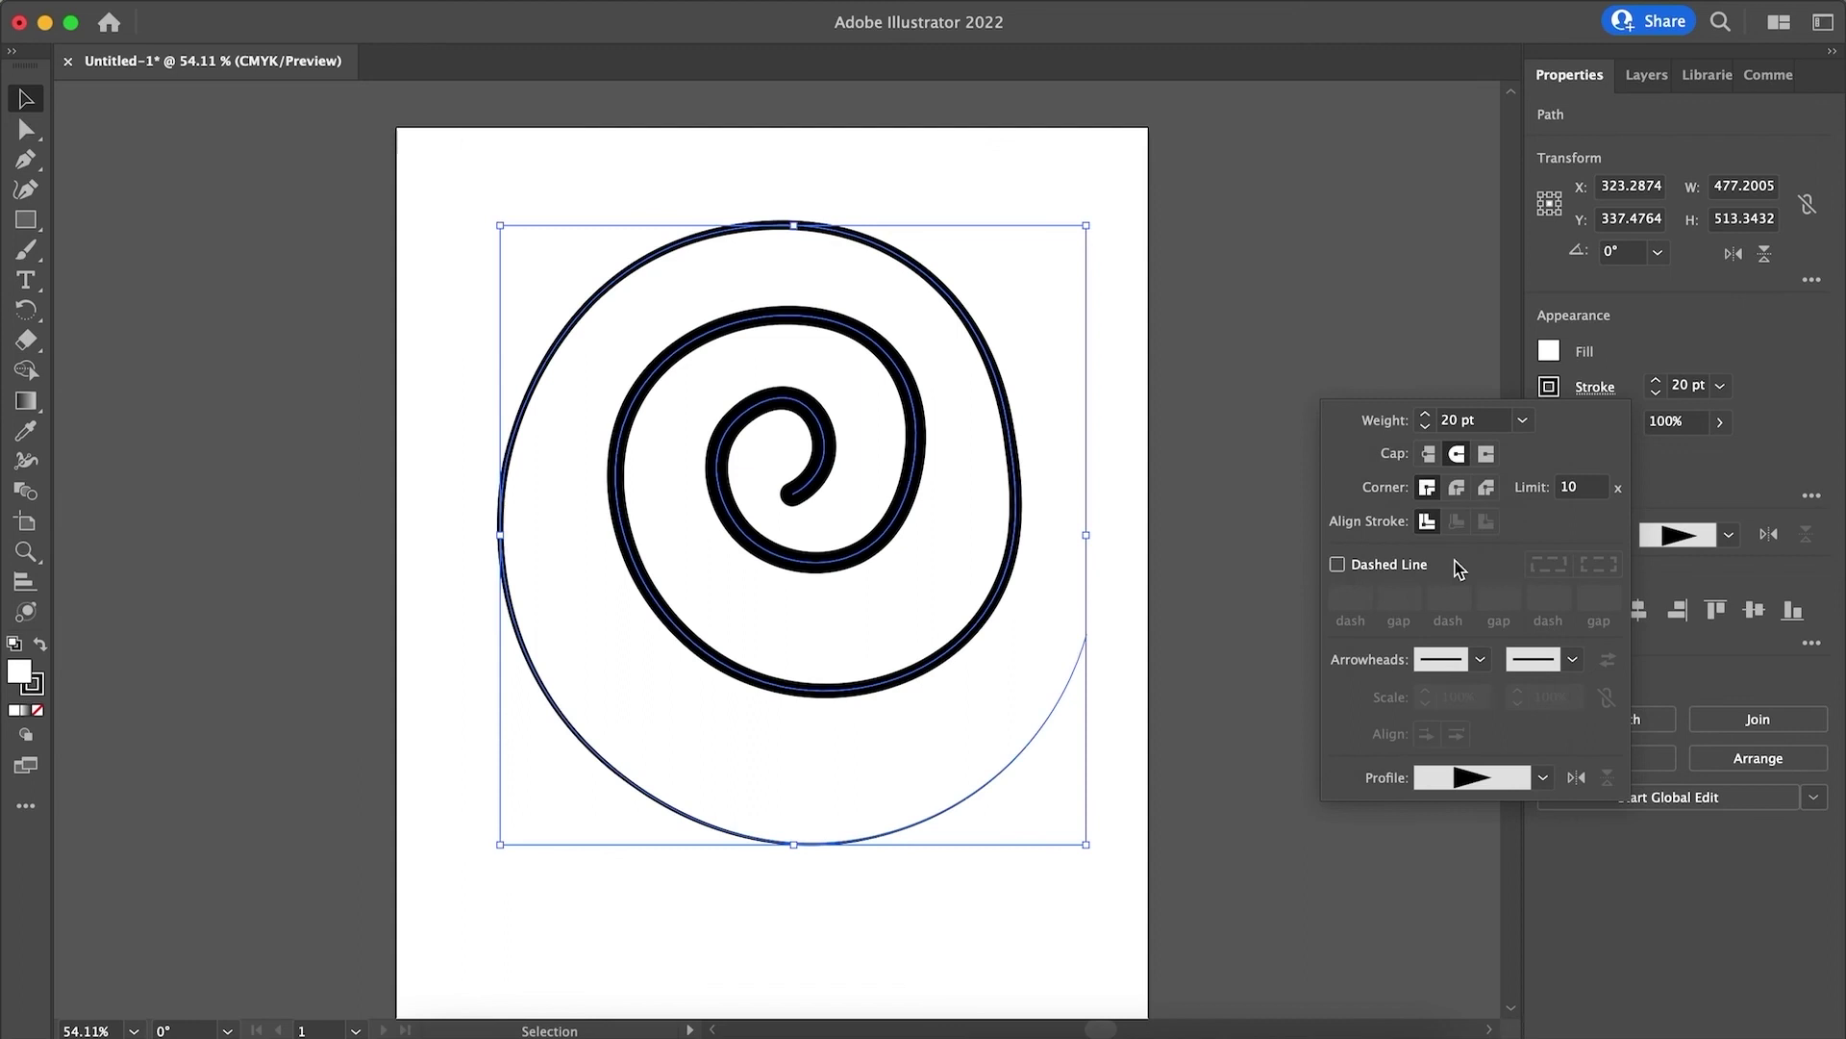
left_click(1542, 777)
left_click(1462, 596)
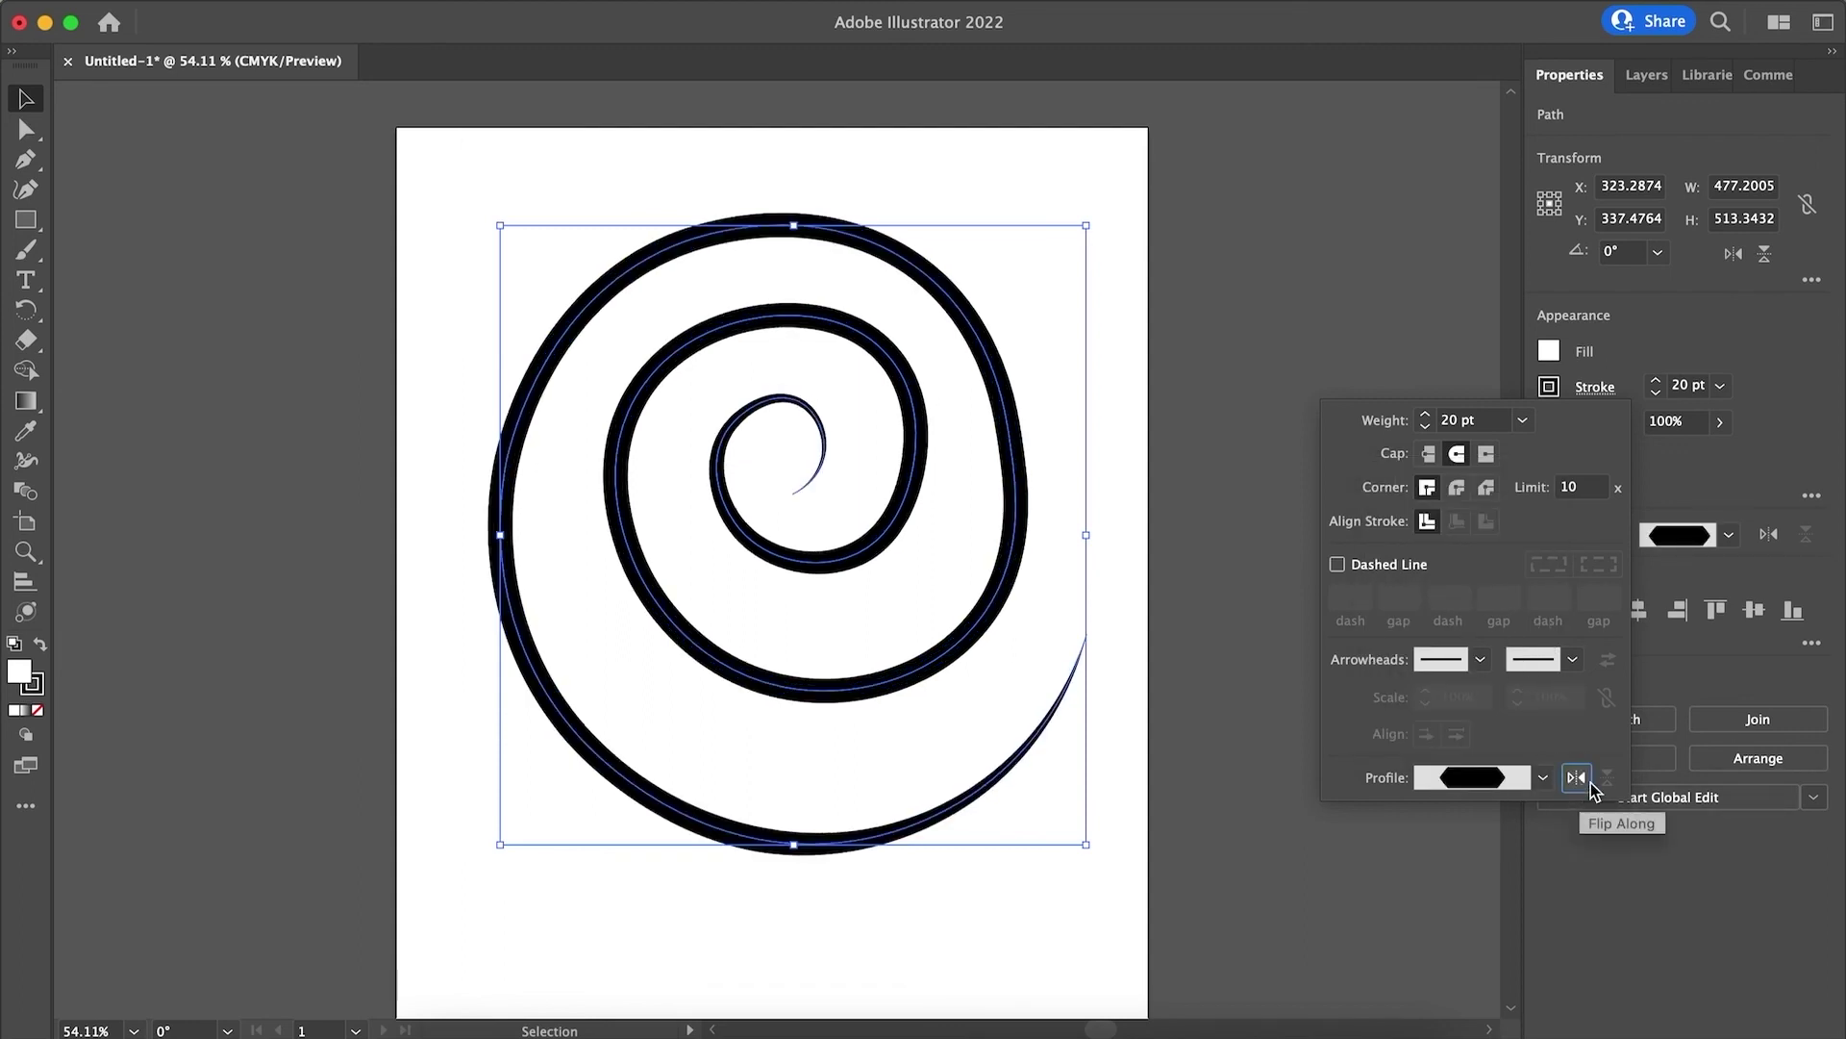
Step: Settle on the triangular width profile, toggling Flip Along to keep it thick at the centre
left_click(1543, 779)
left_click(1542, 779)
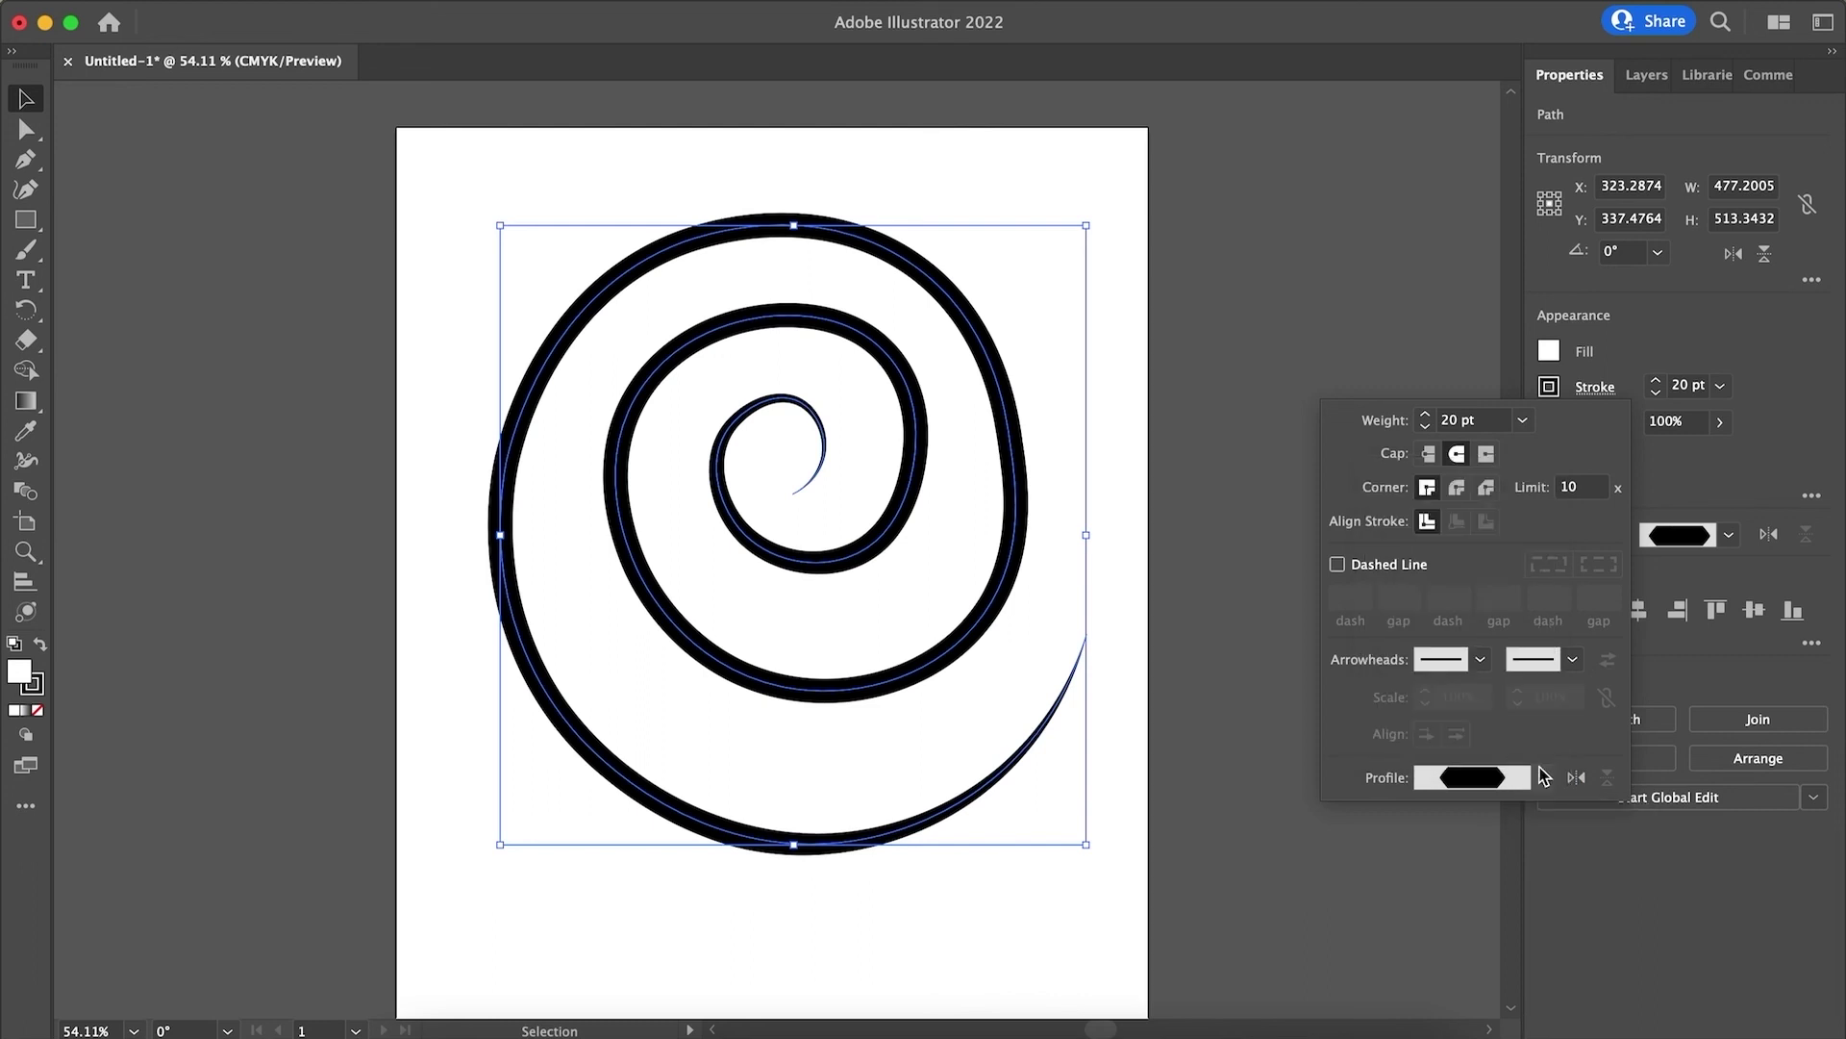
left_click(1542, 779)
left_click(1476, 646)
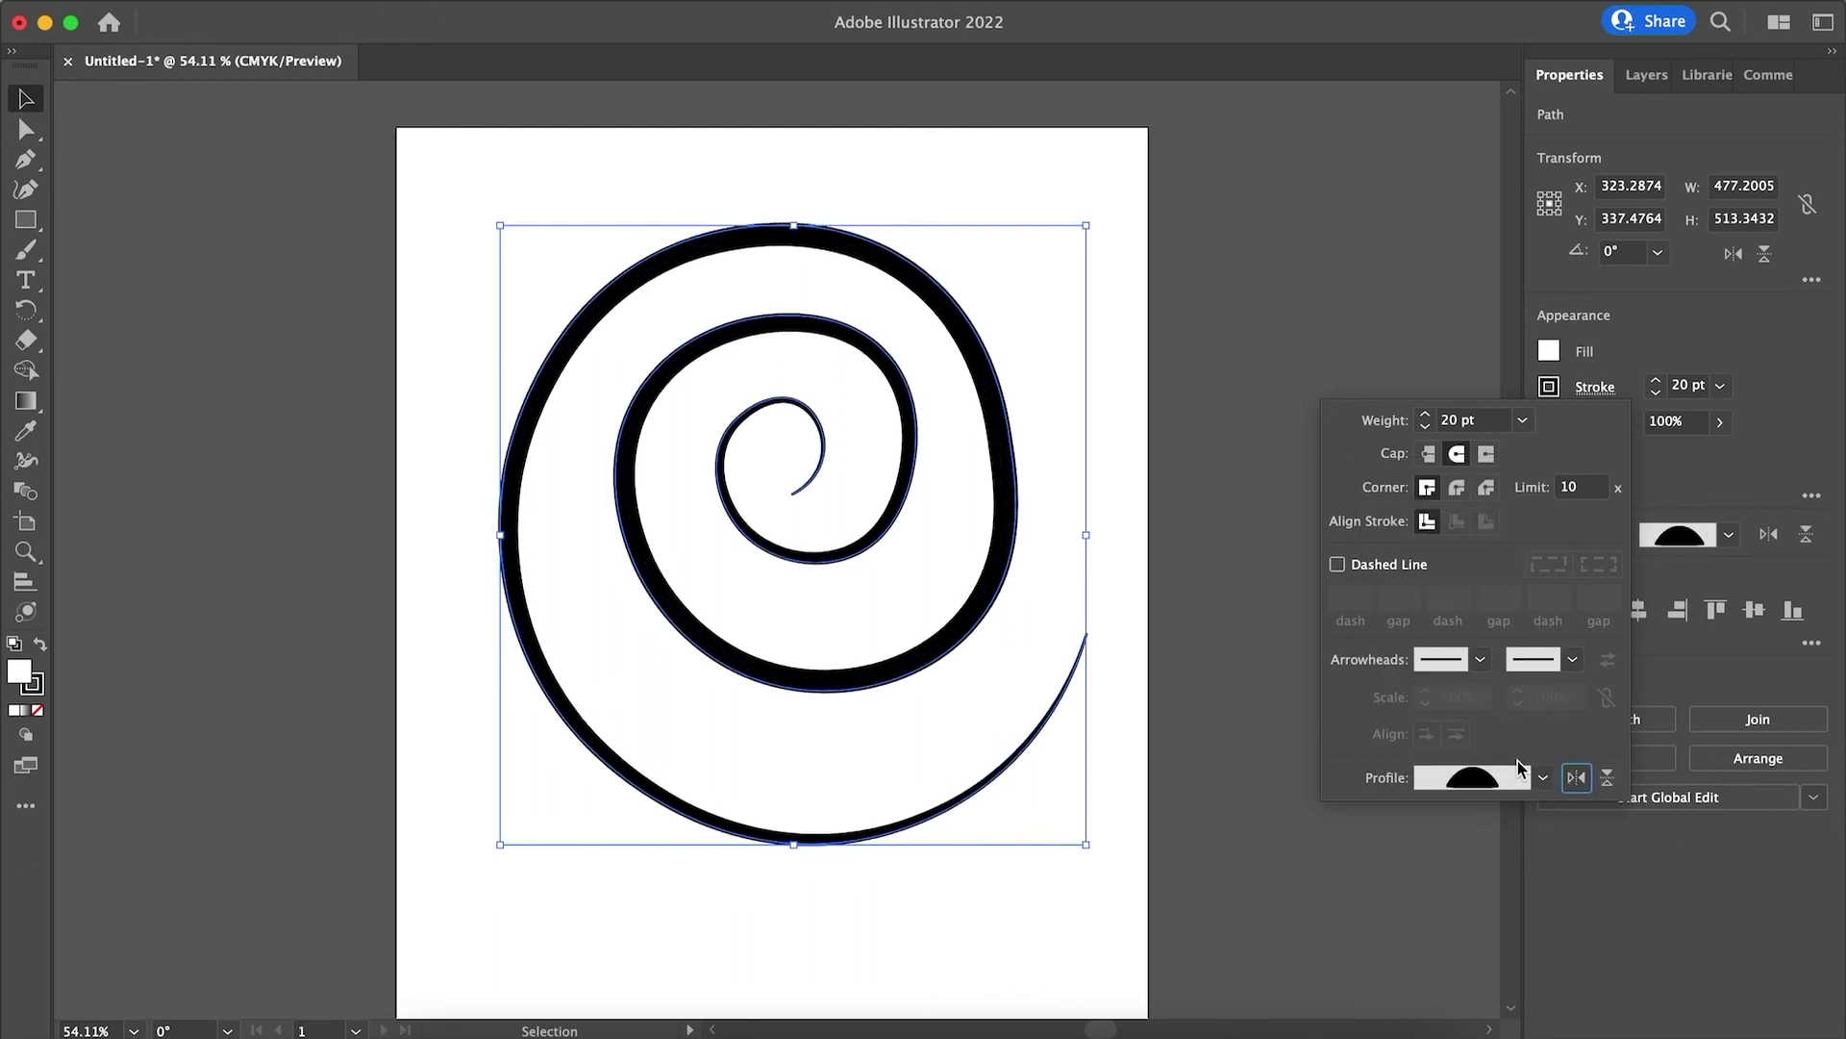
left_click(1543, 779)
left_click(1481, 619)
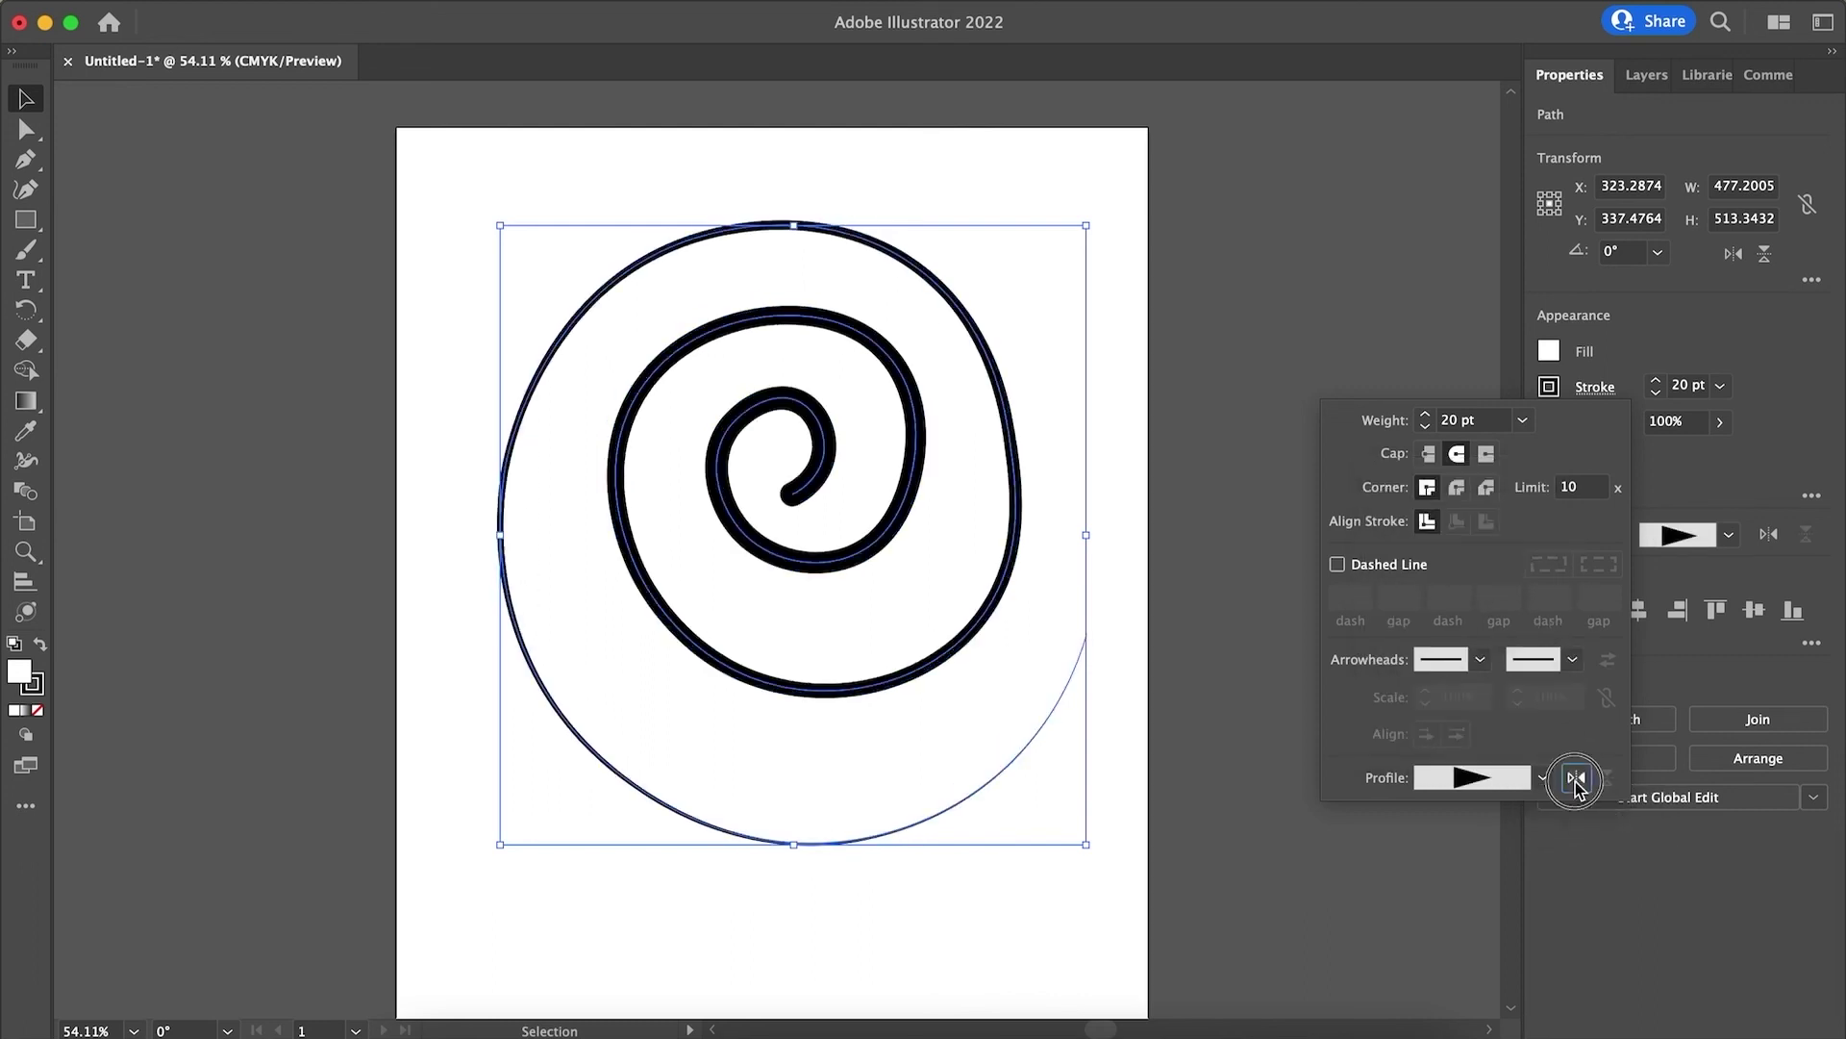
left_click(1577, 777)
left_click(1577, 777)
left_click(1577, 777)
left_click(1577, 777)
left_click(1577, 777)
left_click(1577, 777)
Step: Deselect the spiral to view its solid 20 pt tapered stroke
left_click(1242, 631)
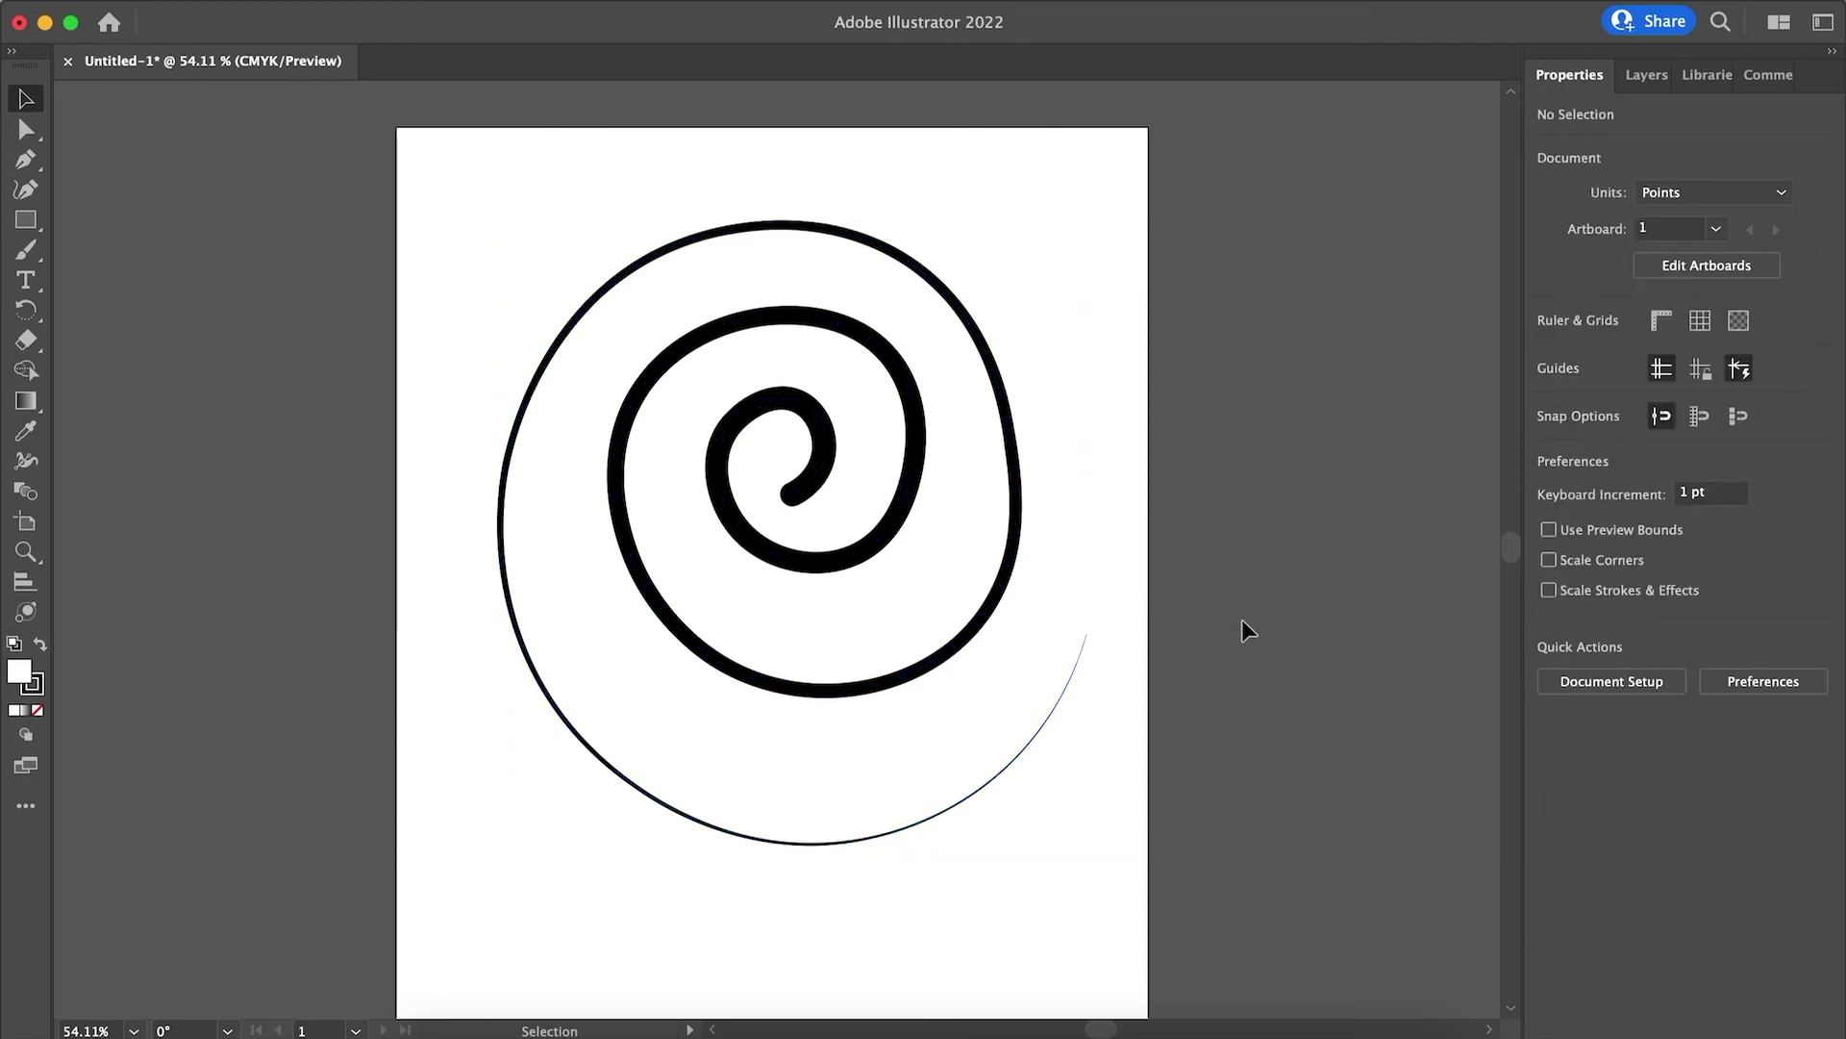